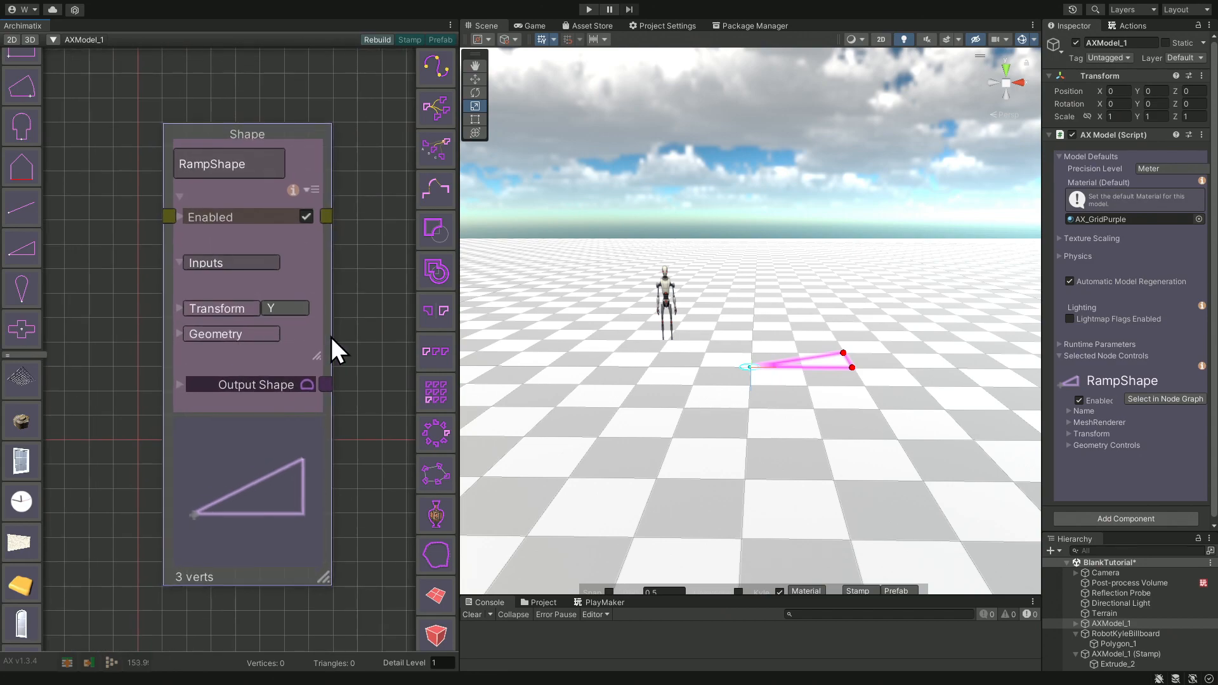
Disable the RampShape node and delete the "right width" and "fwd height" lines from its logic code.
{"action": "left_click", "coordinate": [208, 336]}
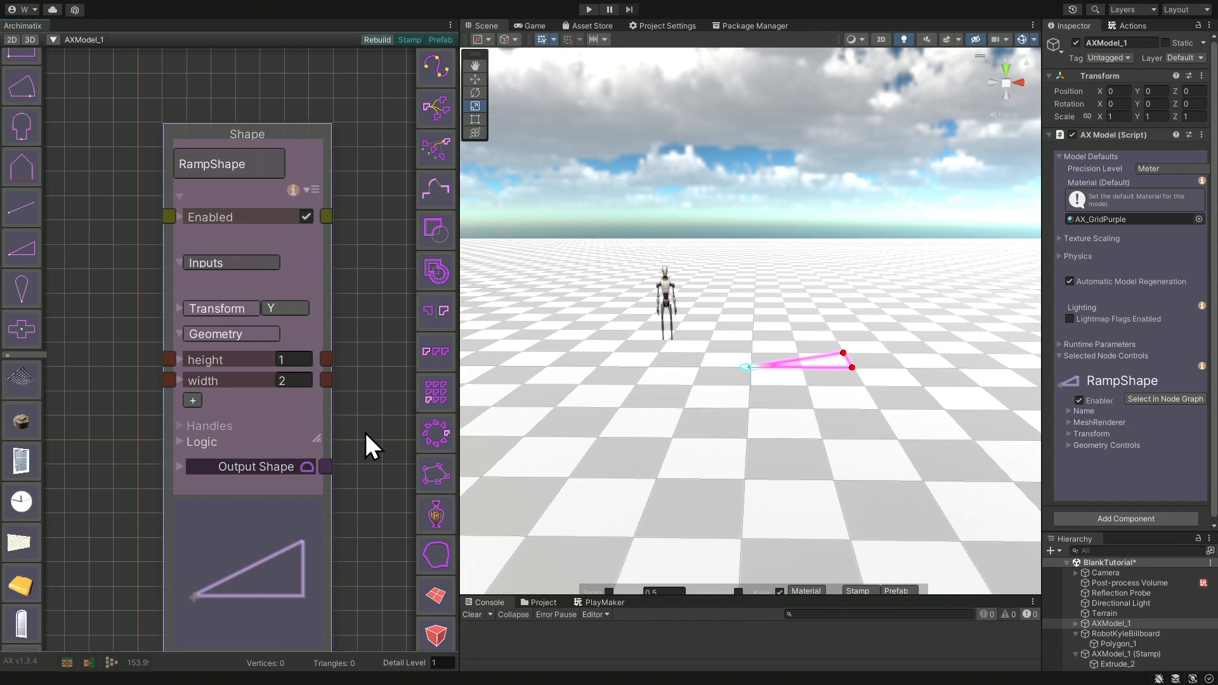
{"action": "middle_click_drag", "start_coordinate": [364, 438], "coordinate": [325, 377]}
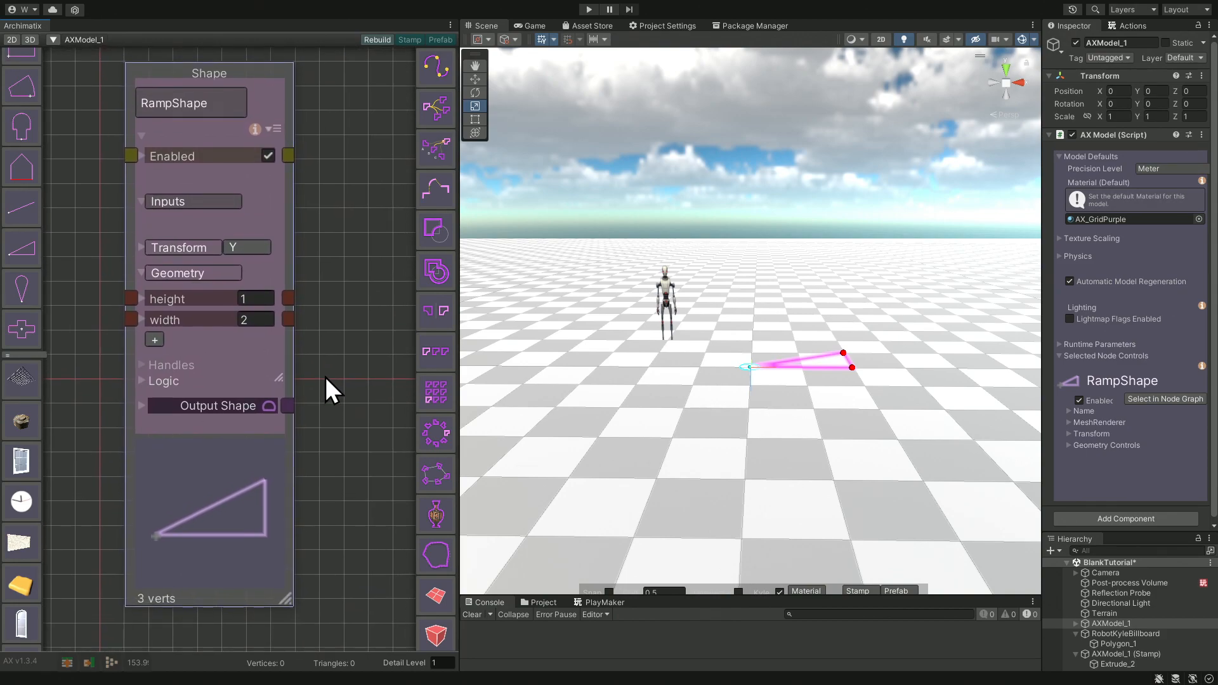
{"action": "left_click", "coordinate": [137, 378]}
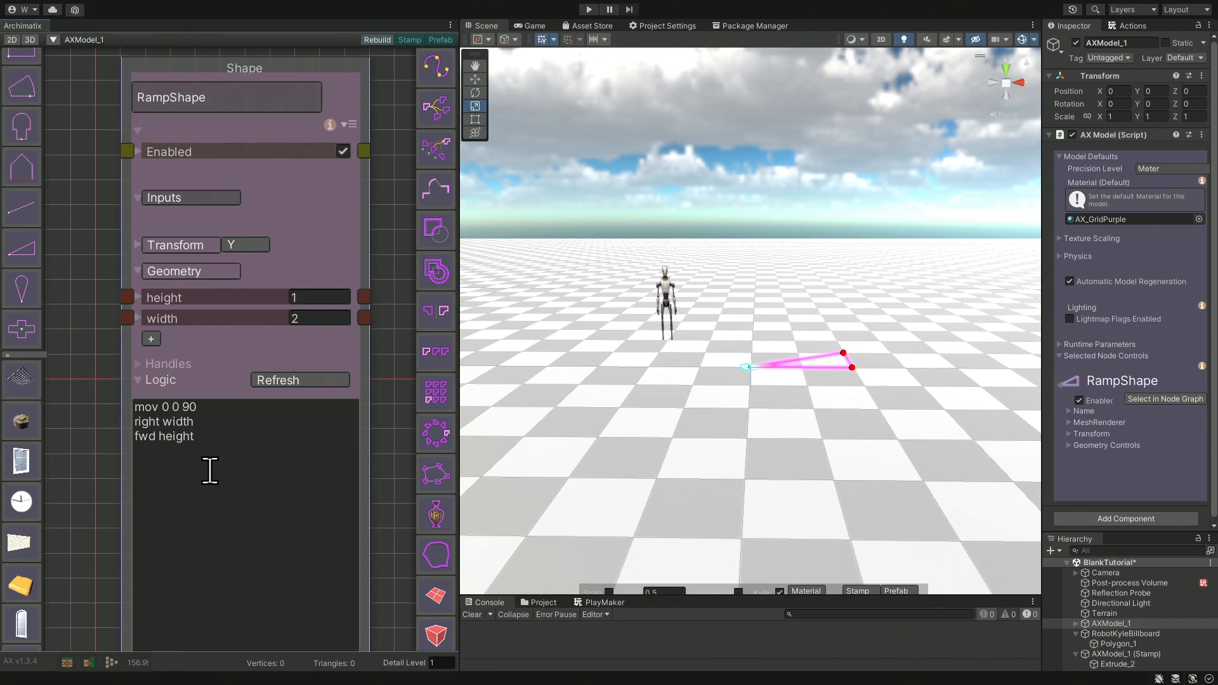
{"action": "left_click", "coordinate": [347, 154]}
{"action": "left_click_drag", "start_coordinate": [210, 442], "coordinate": [124, 421]}
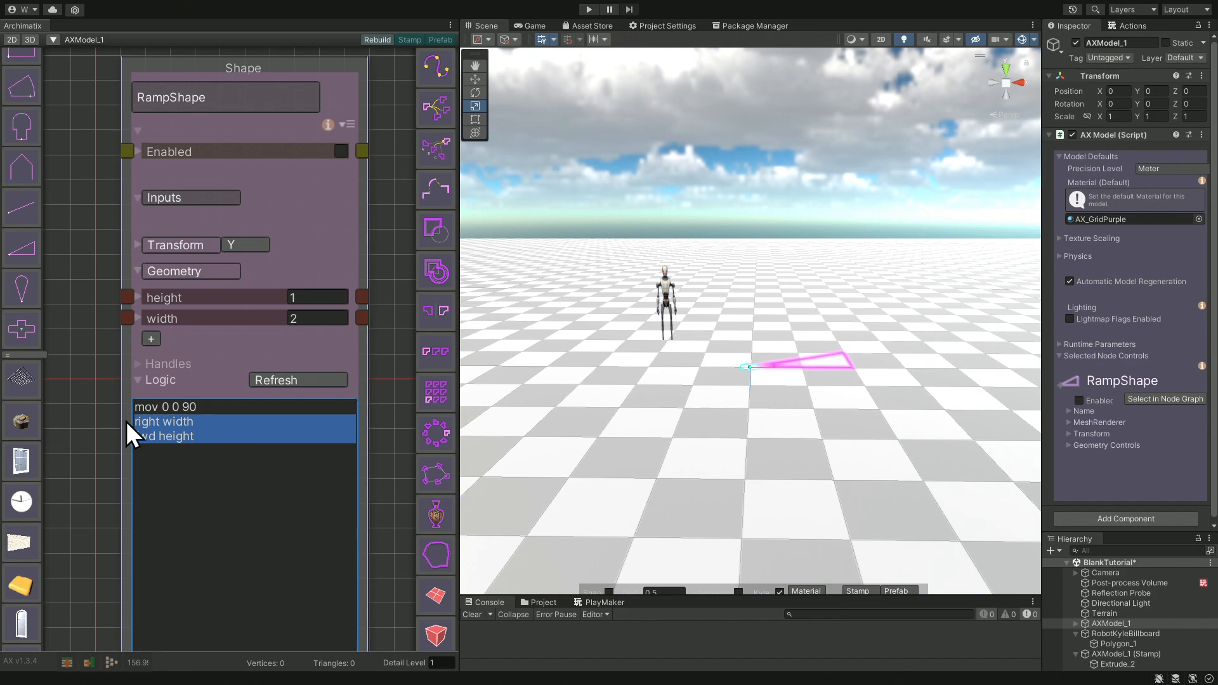
{"action": "key", "text": "BackSpace"}
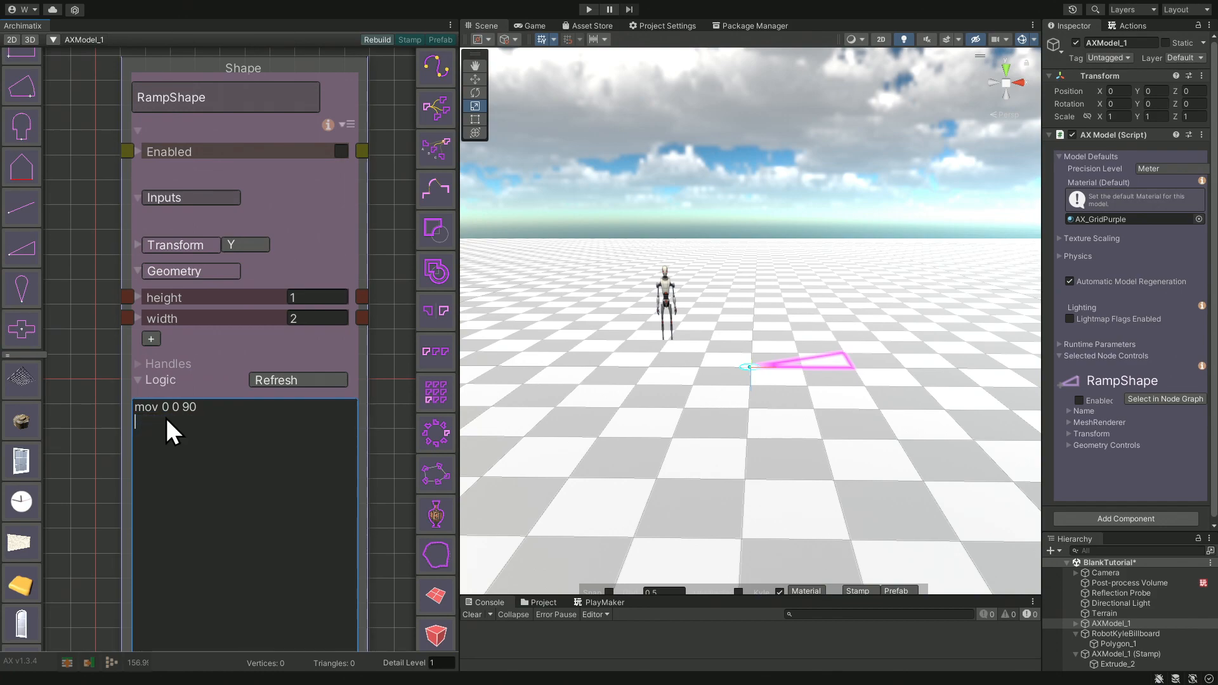
Rename the RampShape geometry parameters height and width as aX and aY.
{"action": "left_click", "coordinate": [139, 296]}
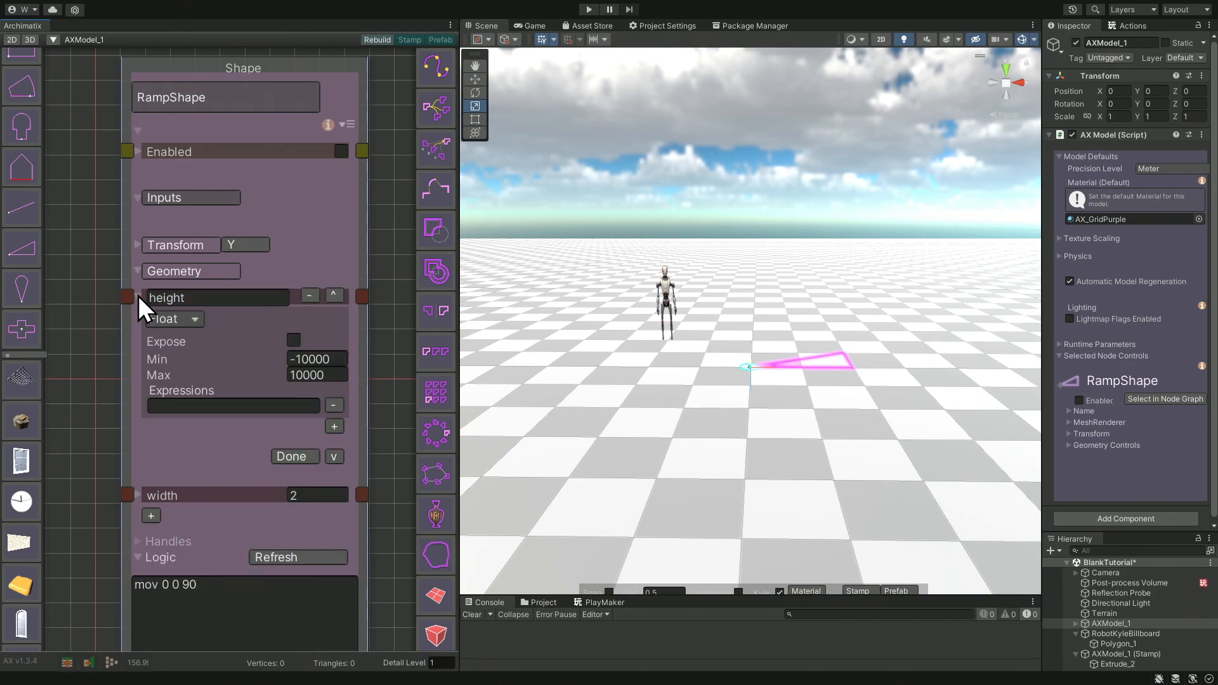
{"action": "type", "text": "aX"}
{"action": "left_click", "coordinate": [294, 455]}
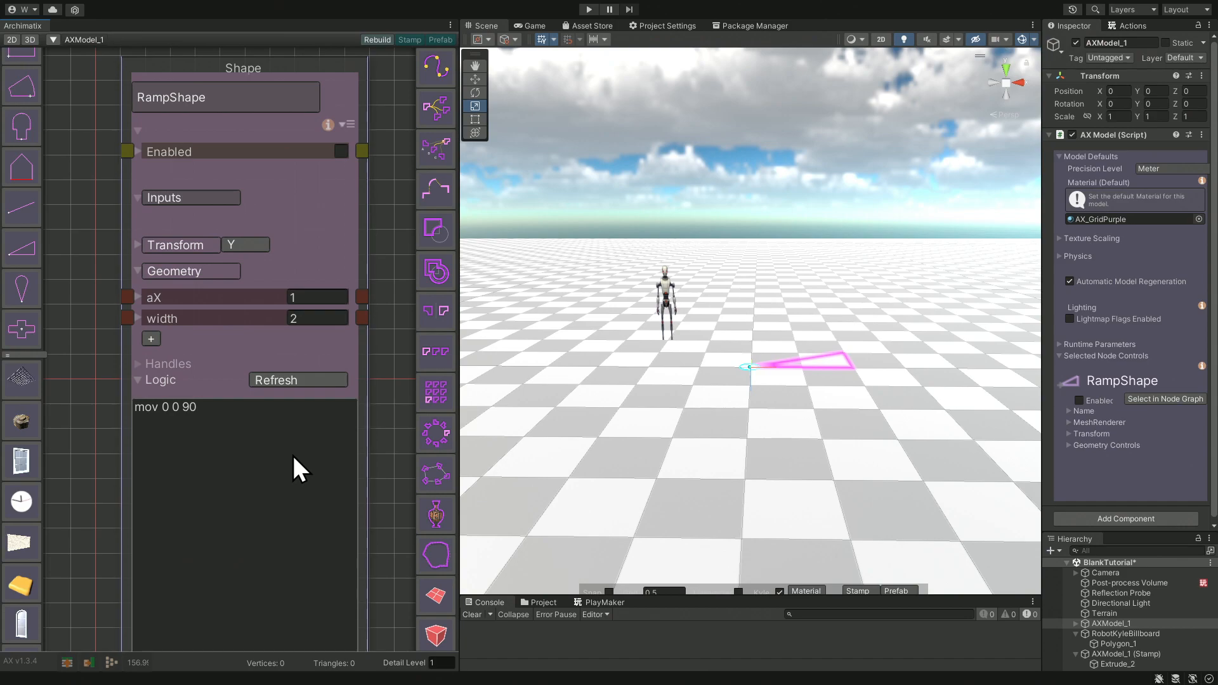
{"action": "left_click", "coordinate": [138, 319]}
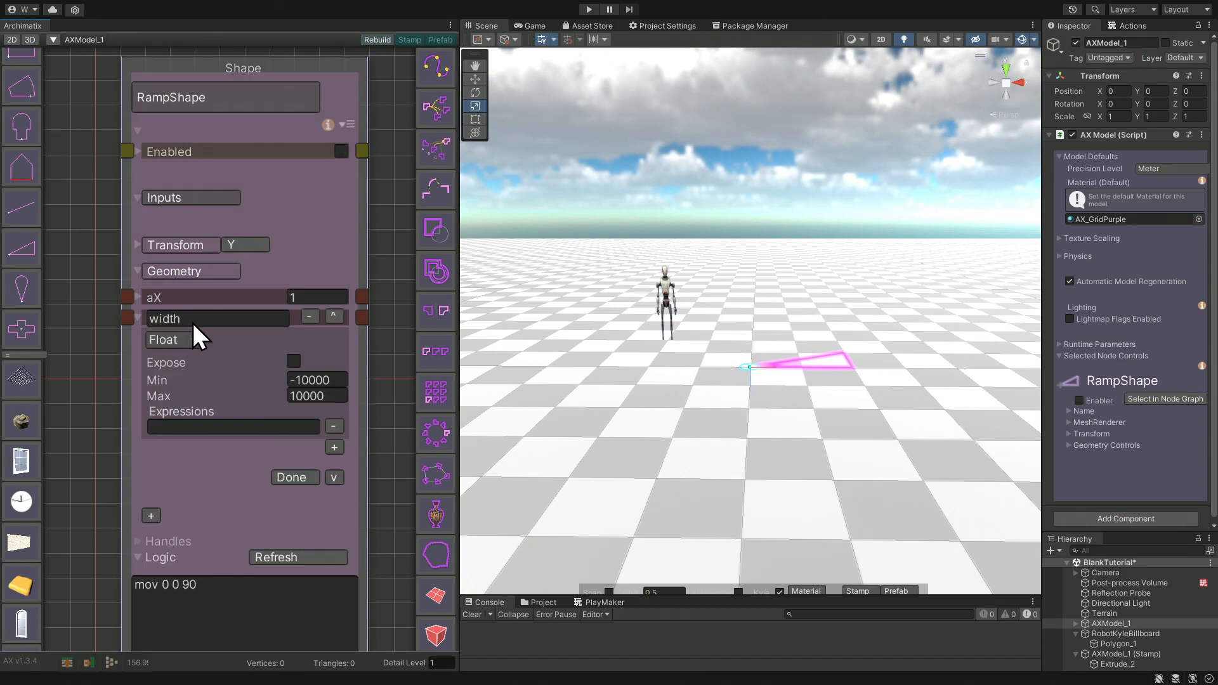
{"action": "type", "text": "a"}
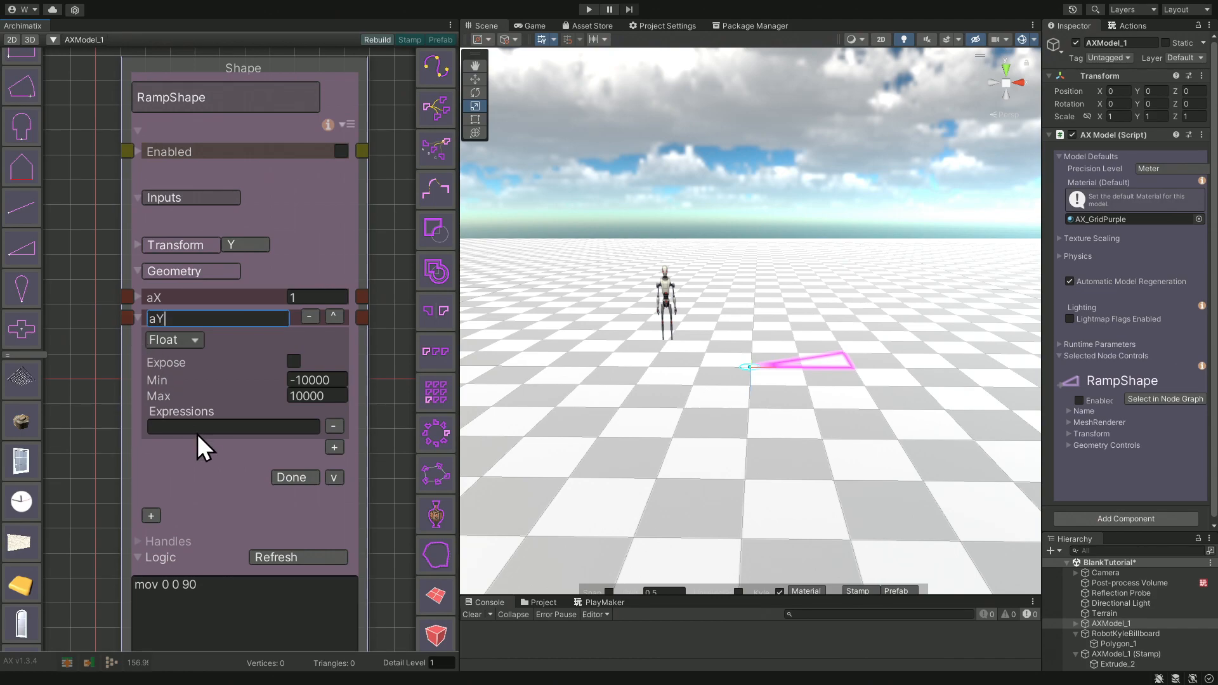
{"action": "type", "text": "Y"}
{"action": "left_click", "coordinate": [299, 475]}
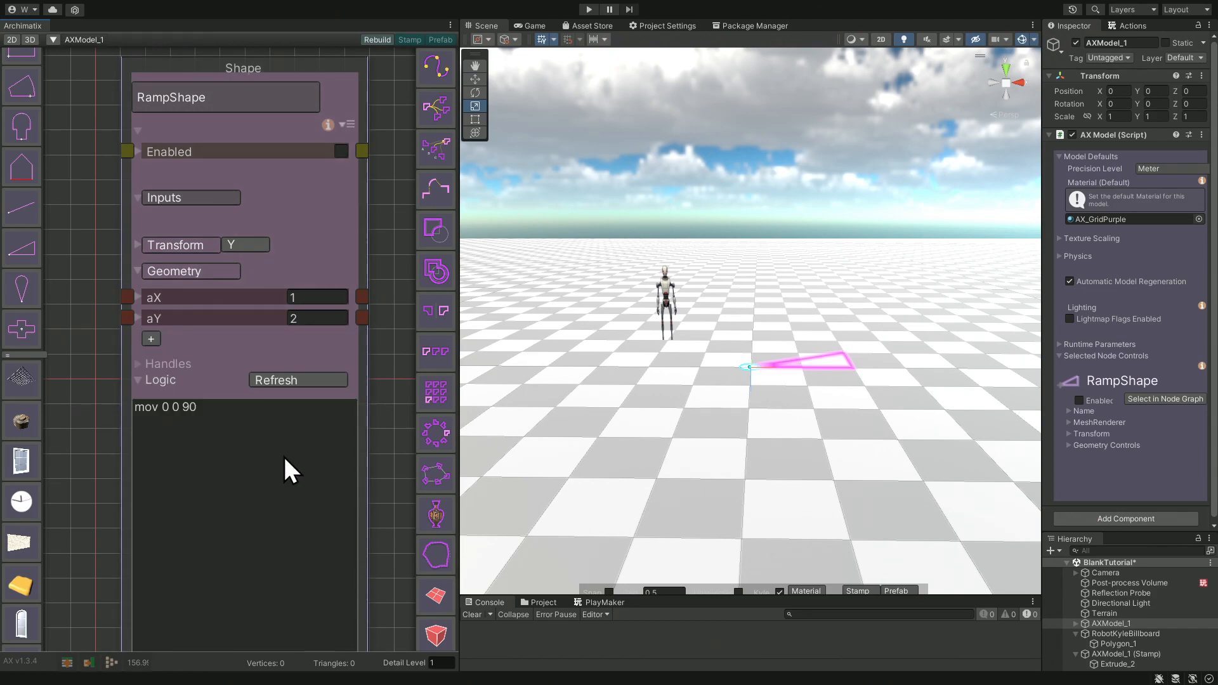
Add two float geometry parameters named bX and bY to the RampShape node.
{"action": "left_click", "coordinate": [150, 338]}
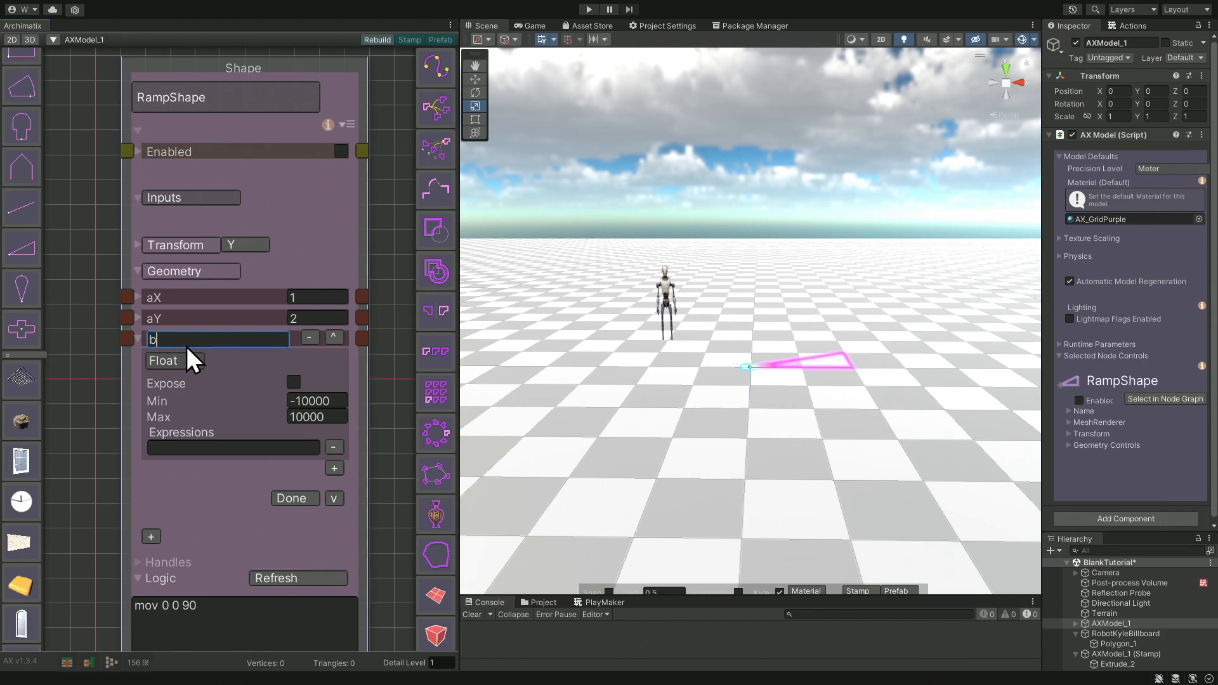
{"action": "type", "text": "bX"}
{"action": "left_click", "coordinate": [300, 499]}
{"action": "left_click", "coordinate": [151, 359]}
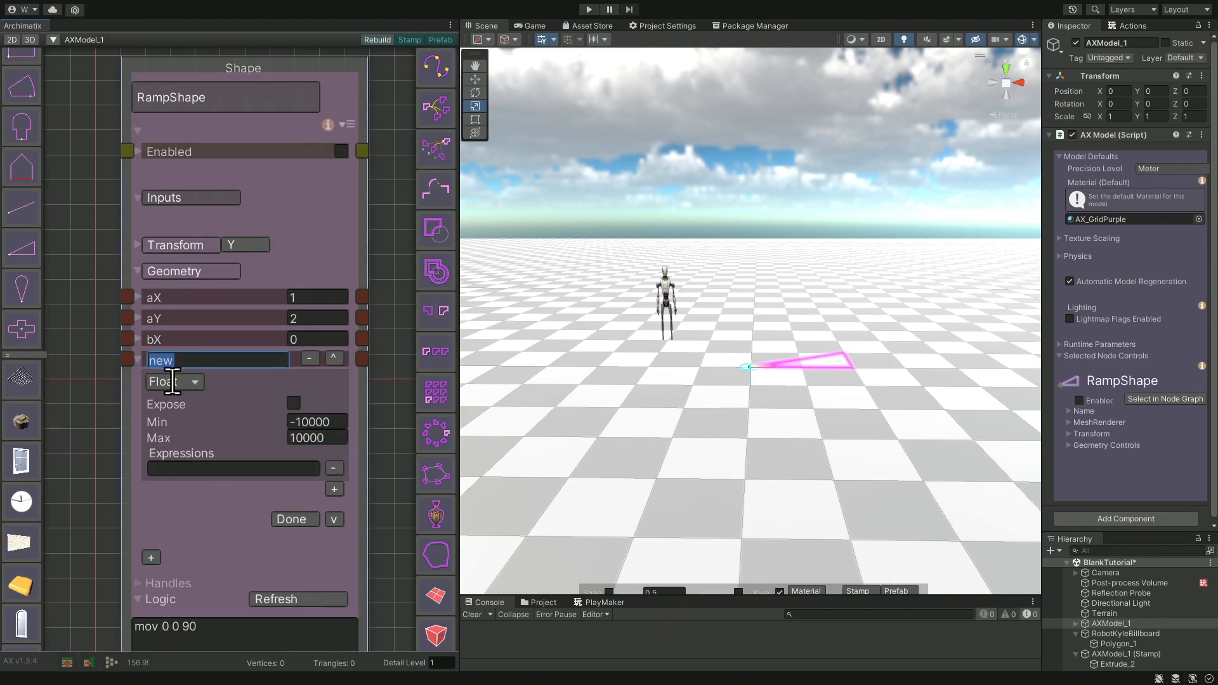
{"action": "type", "text": "bY"}
{"action": "left_click", "coordinate": [293, 519]}
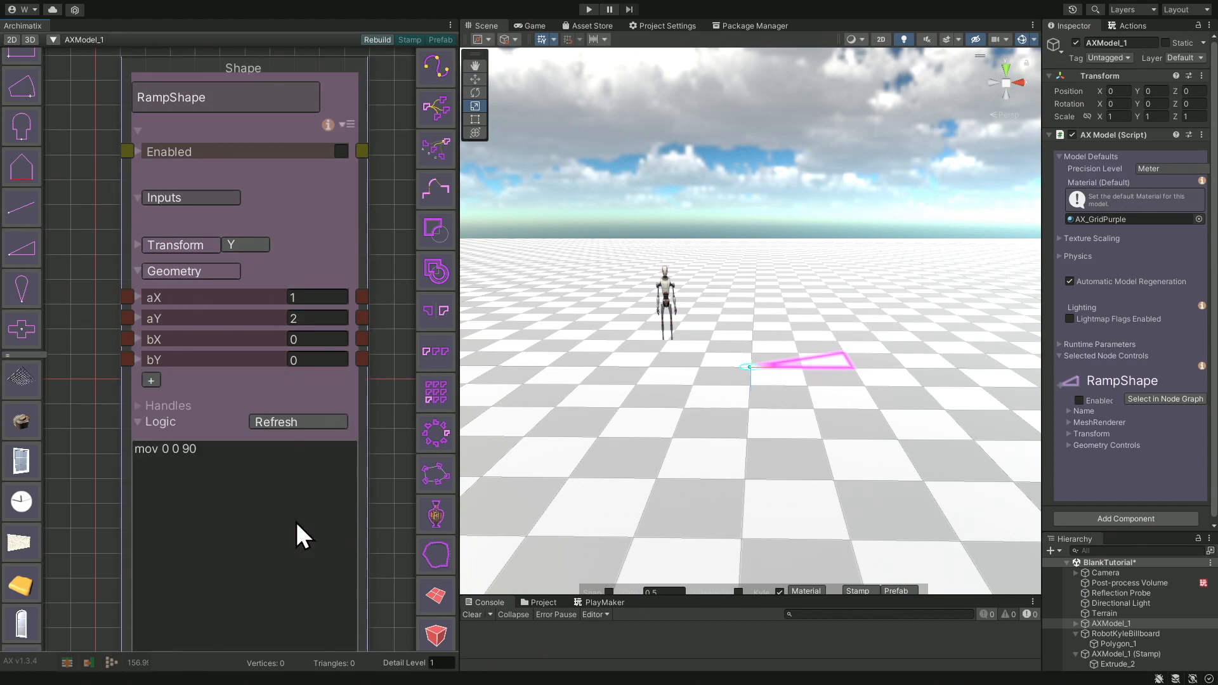
Set the geometry parameters aX and aY to 0, and bX and bY to 1.
{"action": "left_click", "coordinate": [309, 298]}
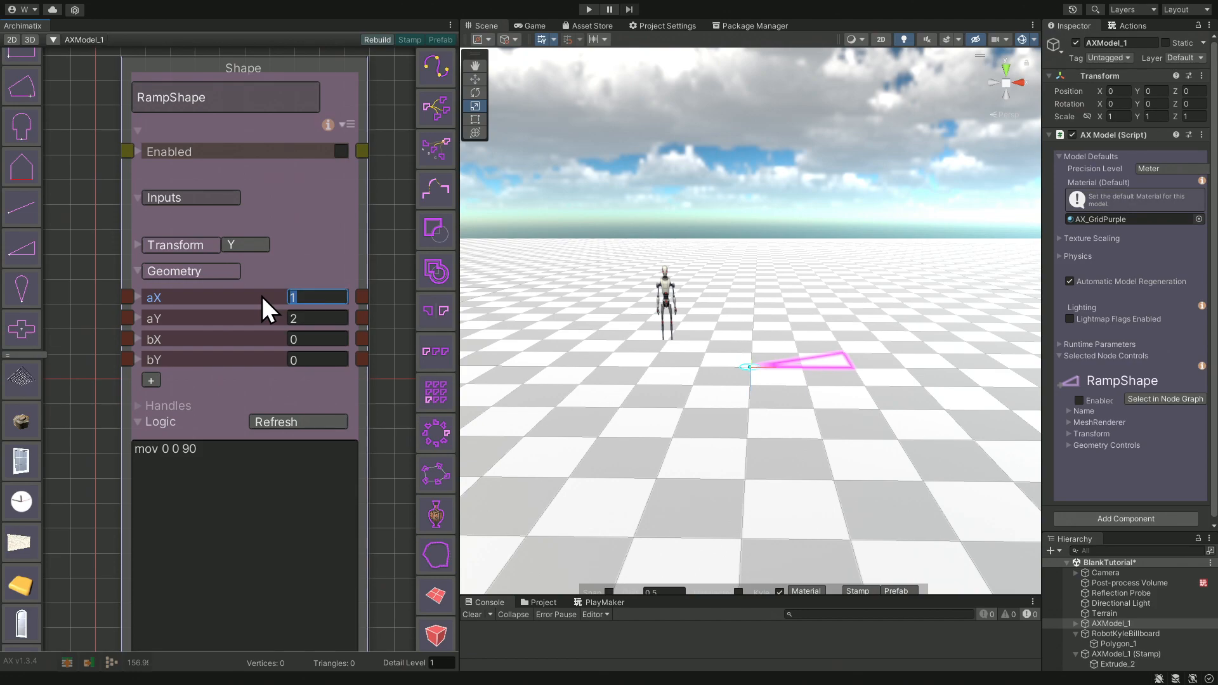
{"action": "type", "text": "0"}
{"action": "left_click_drag", "start_coordinate": [309, 316], "coordinate": [282, 364]}
{"action": "type", "text": "0"}
{"action": "type", "text": "1"}
{"action": "type", "text": "1"}
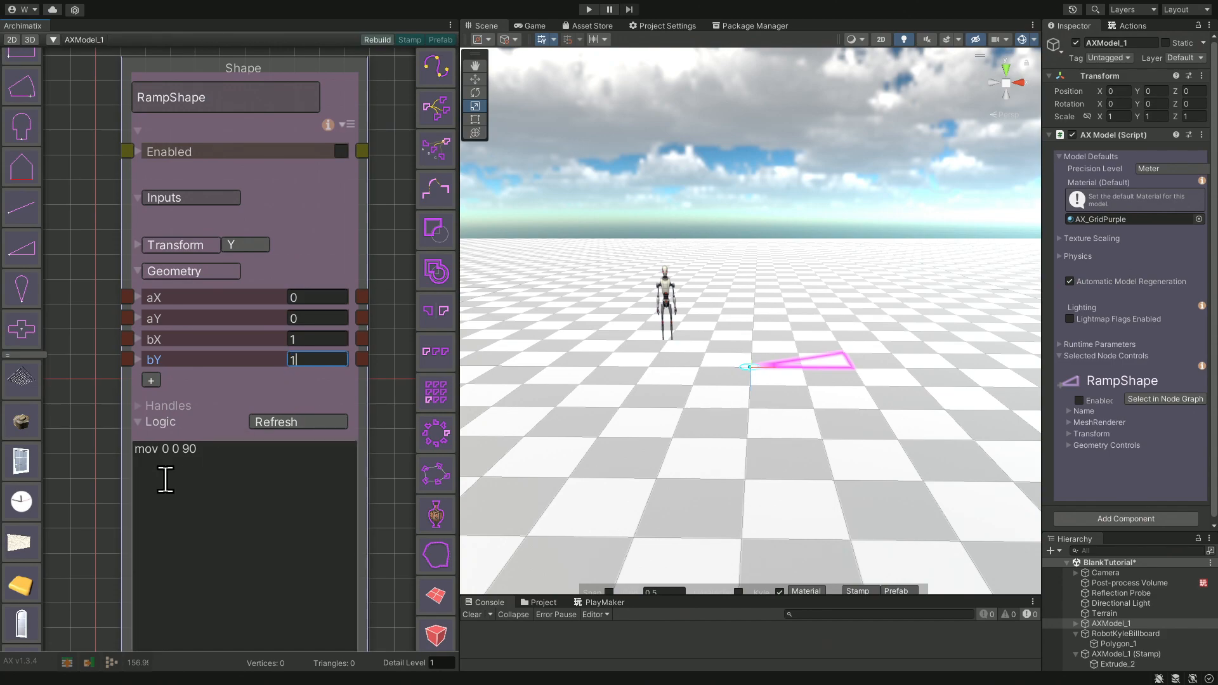
Edit the shape's logic code to read "mov aX aY 90", "drw bX bY", a blank line and "closed false".
{"action": "middle_click_drag", "start_coordinate": [91, 484], "coordinate": [90, 333]}
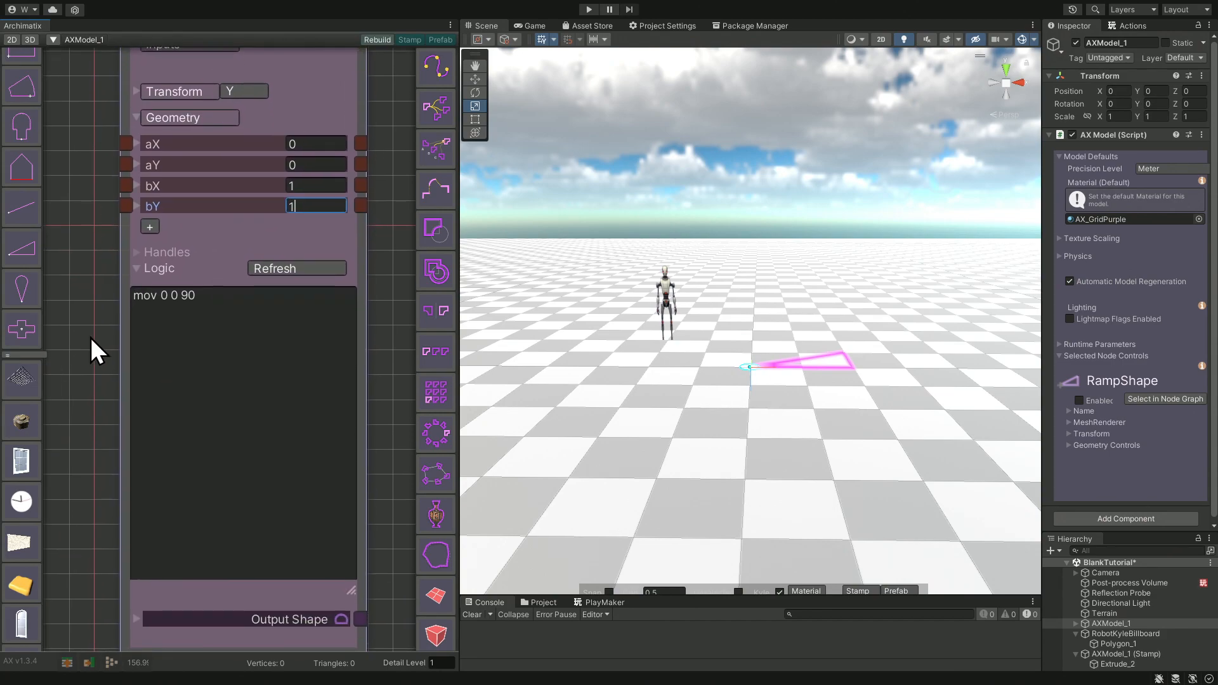
{"action": "left_click", "coordinate": [167, 298]}
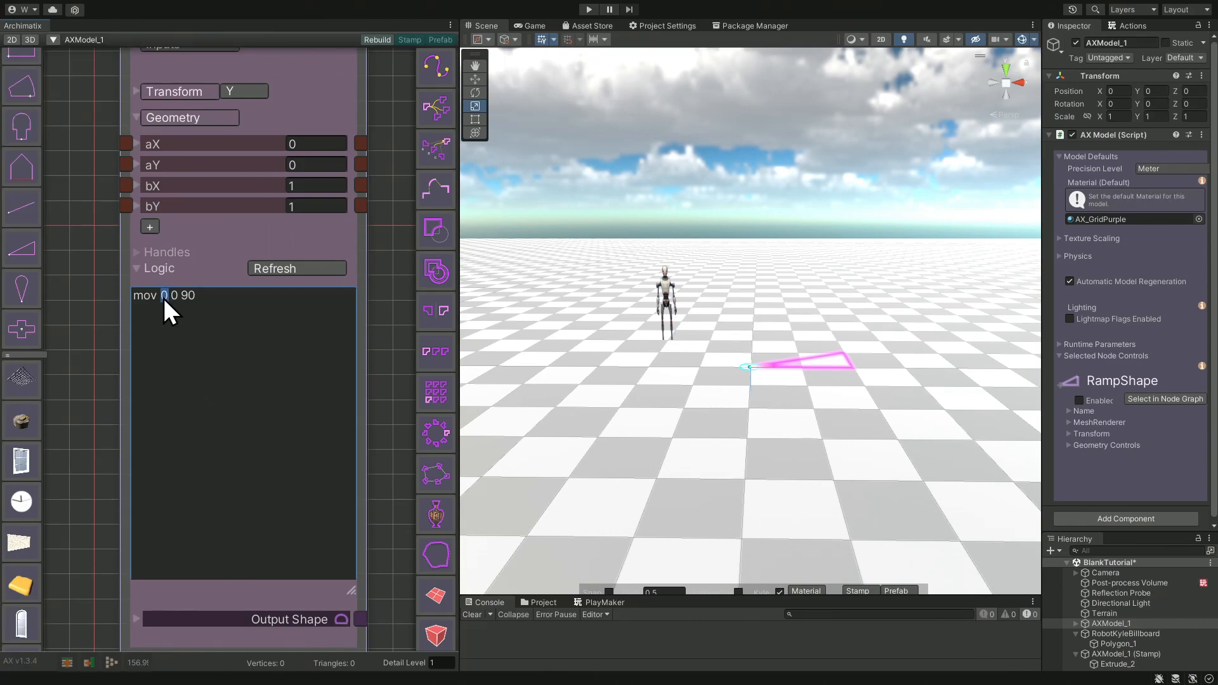
{"action": "type", "text": "a"}
{"action": "type", "text": "X"}
{"action": "type", "text": "drw "}
{"action": "type", "text": "bX"}
{"action": "key", "text": "Return"}
{"action": "type", "text": "closed false"}
Re-enable the RampShape node and collapse its logic code.
{"action": "middle_click_drag", "start_coordinate": [392, 232], "coordinate": [367, 340]}
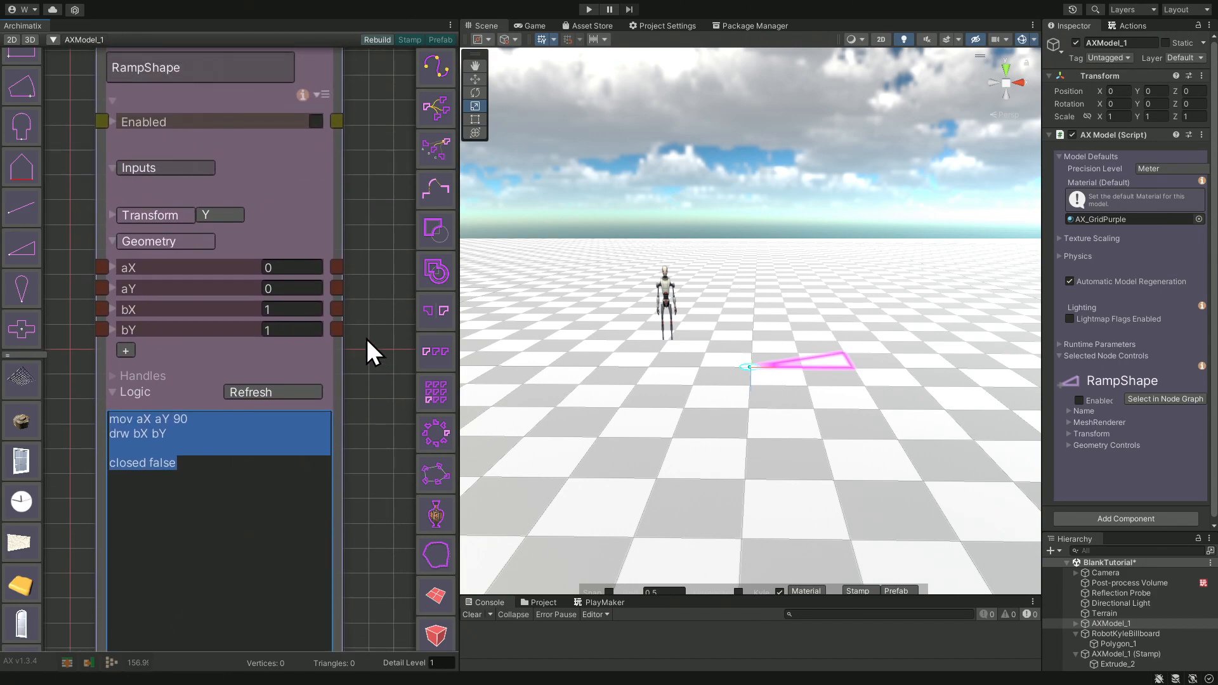
{"action": "left_click", "coordinate": [316, 120]}
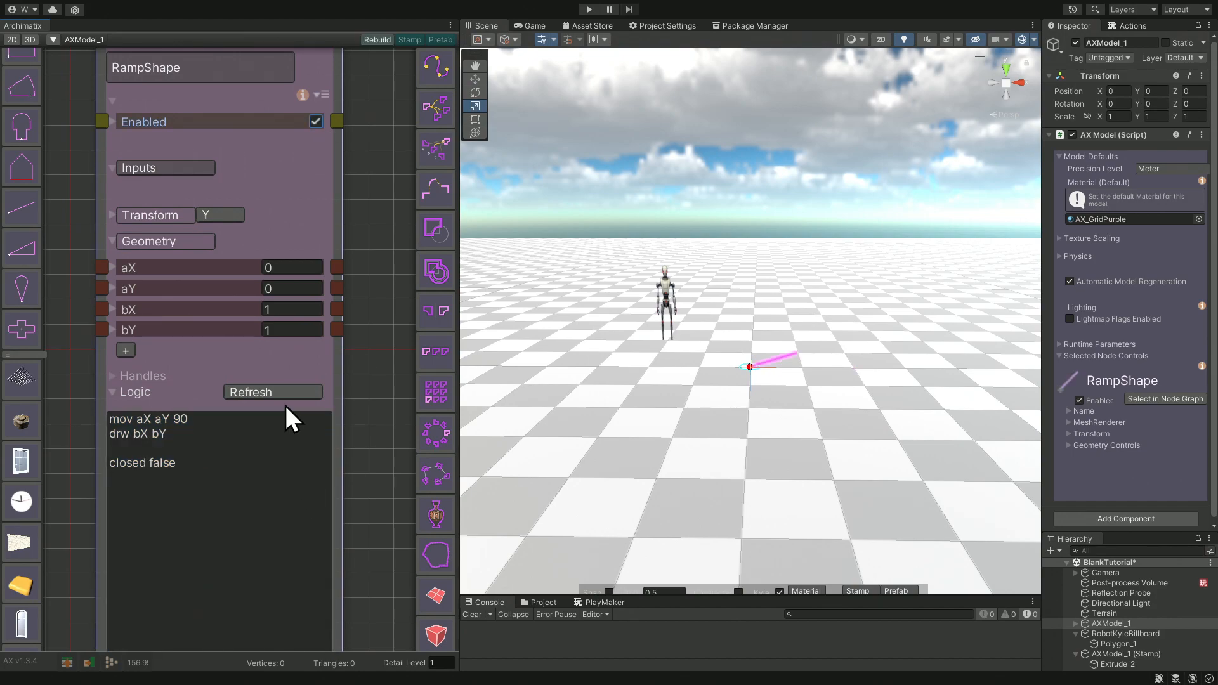
{"action": "left_click", "coordinate": [112, 394]}
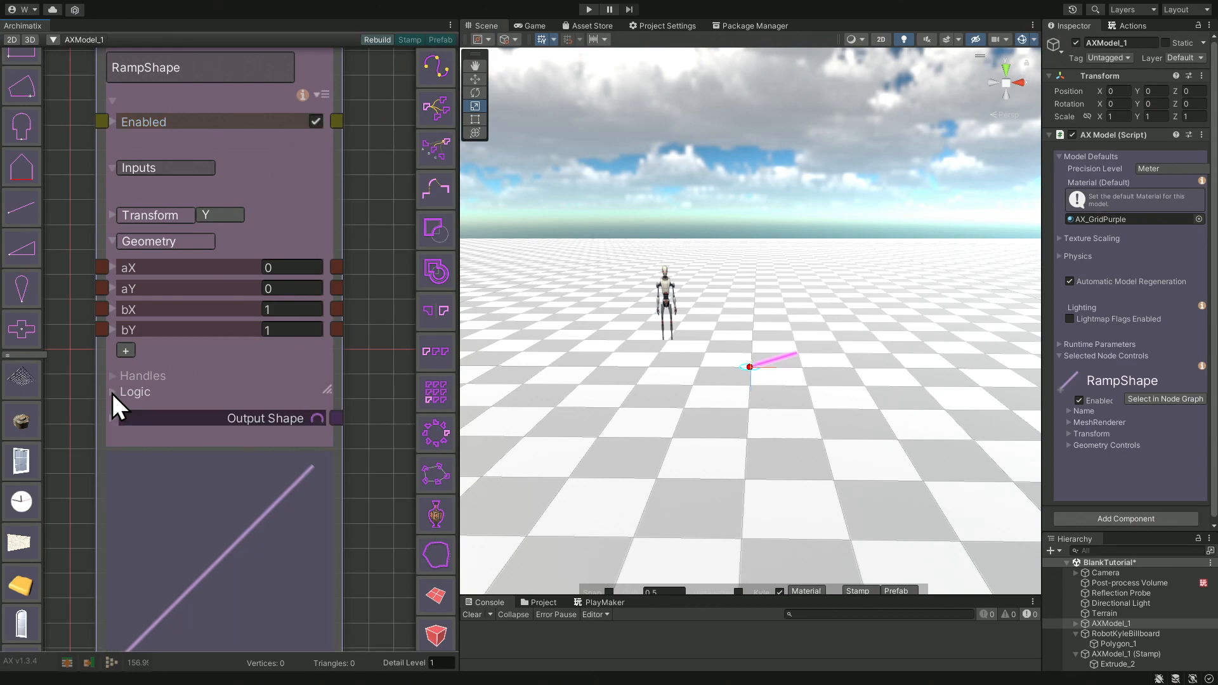
{"action": "middle_click_drag", "start_coordinate": [375, 531], "coordinate": [382, 468]}
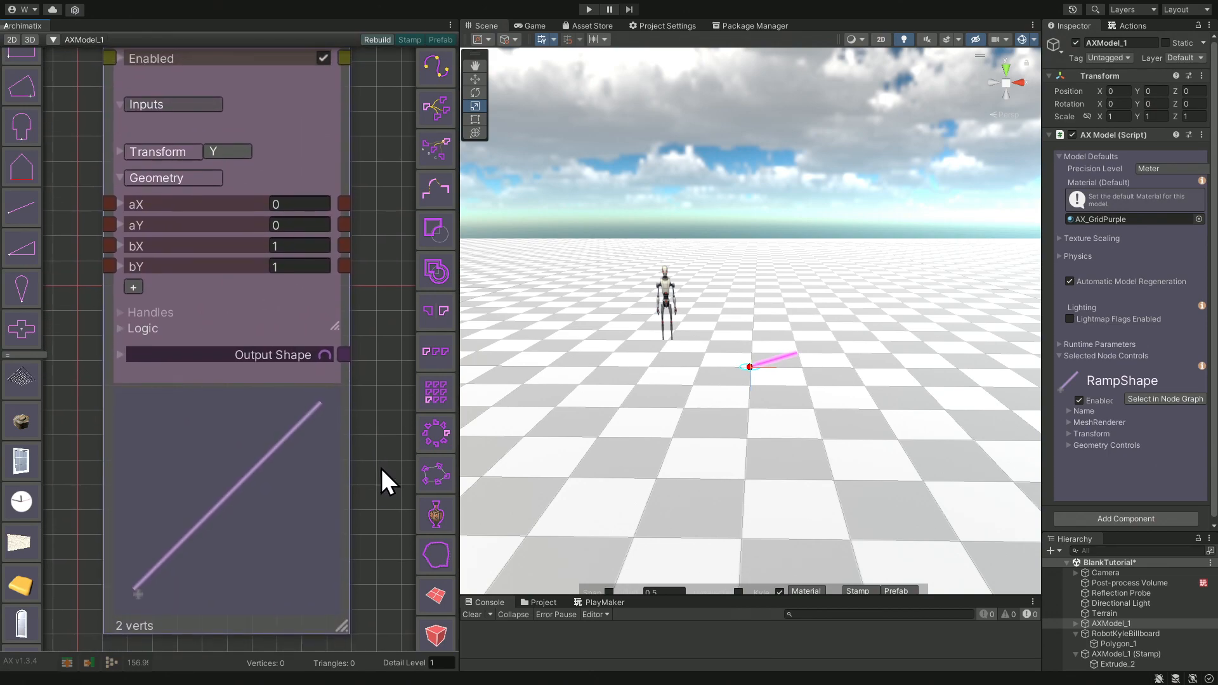
Rename the height handle as handleA and set its position to X aX and Y aY.
{"action": "left_click", "coordinate": [123, 313]}
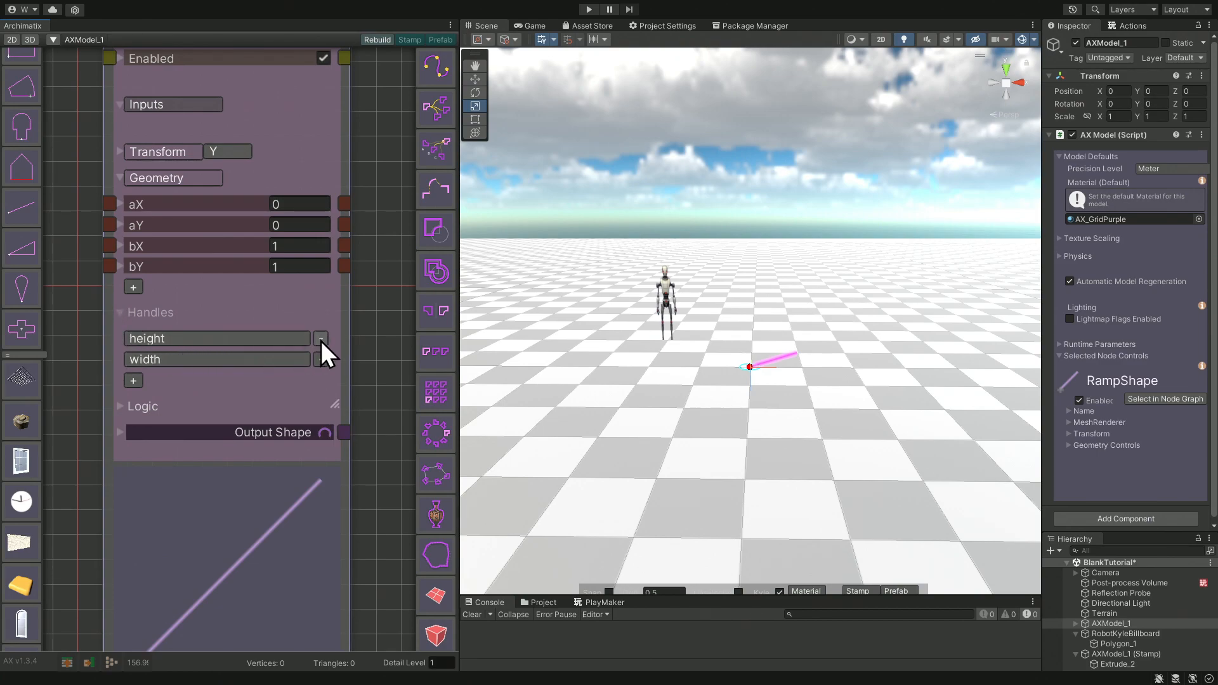
{"action": "left_click", "coordinate": [287, 340]}
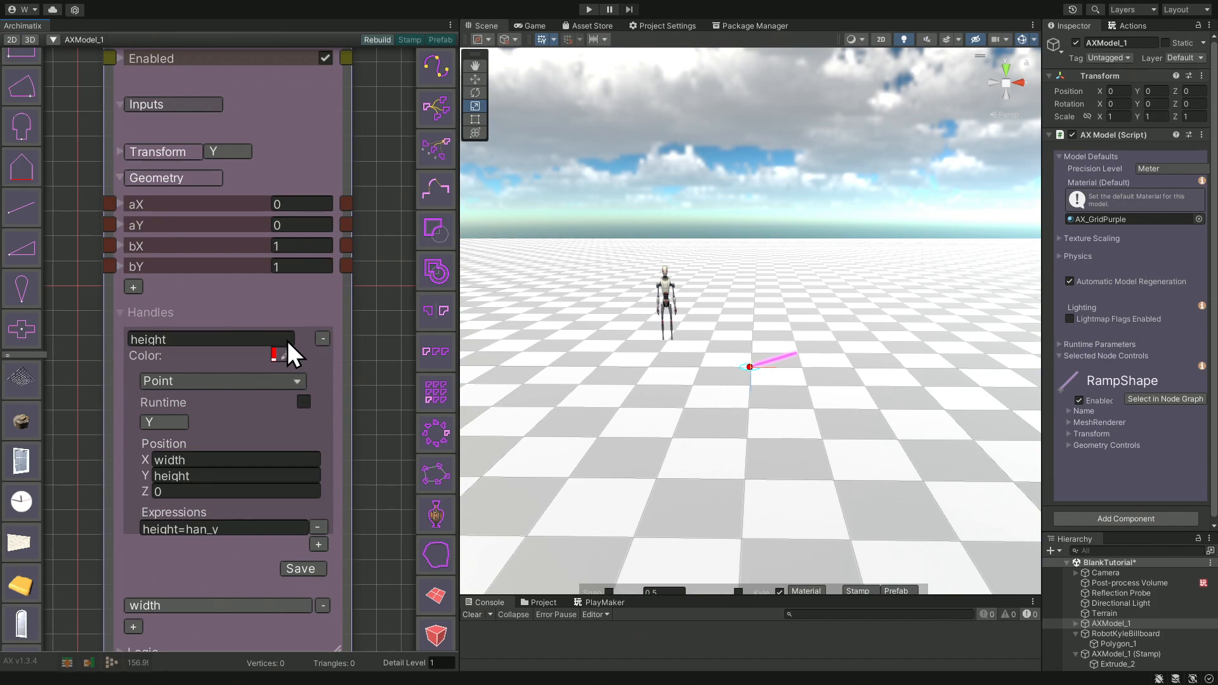
{"action": "left_click", "coordinate": [176, 337]}
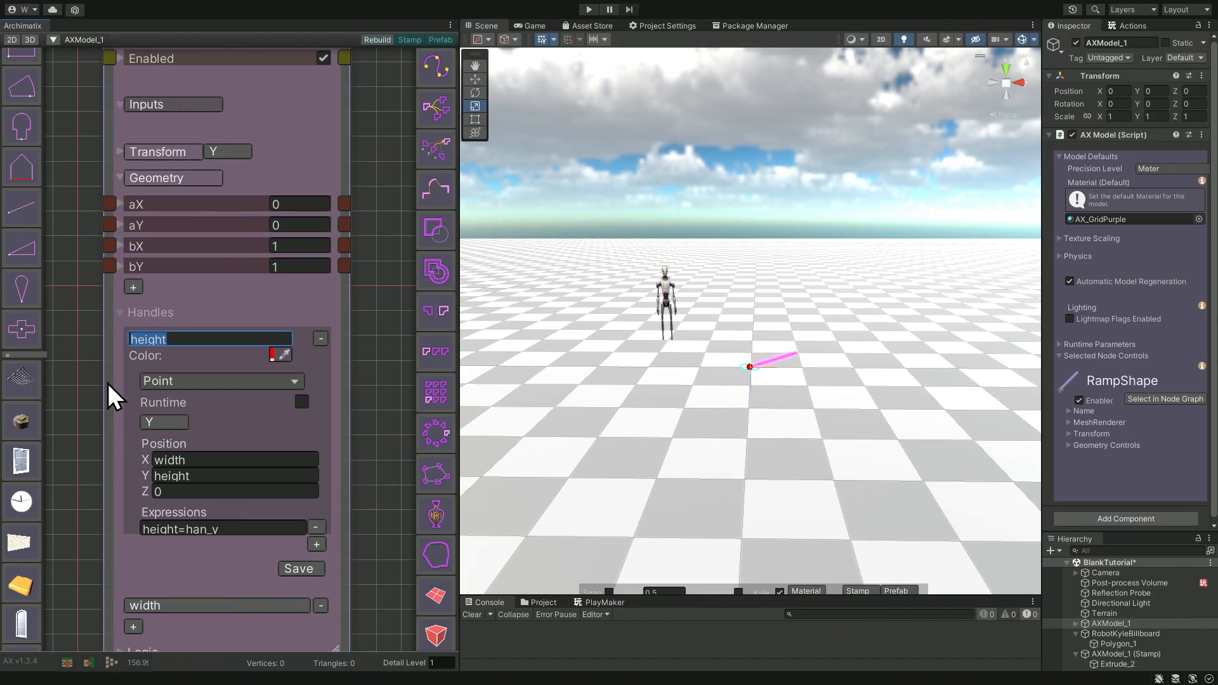
{"action": "type", "text": "handle"}
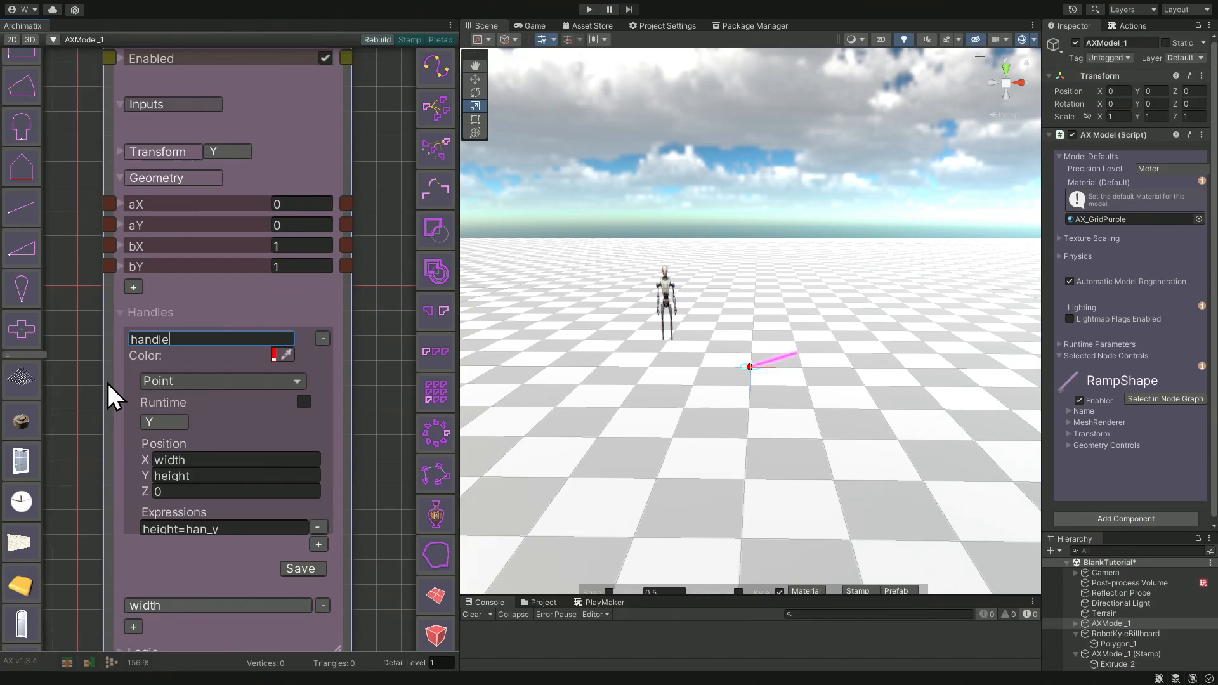
{"action": "type", "text": "A"}
{"action": "left_click", "coordinate": [208, 457]}
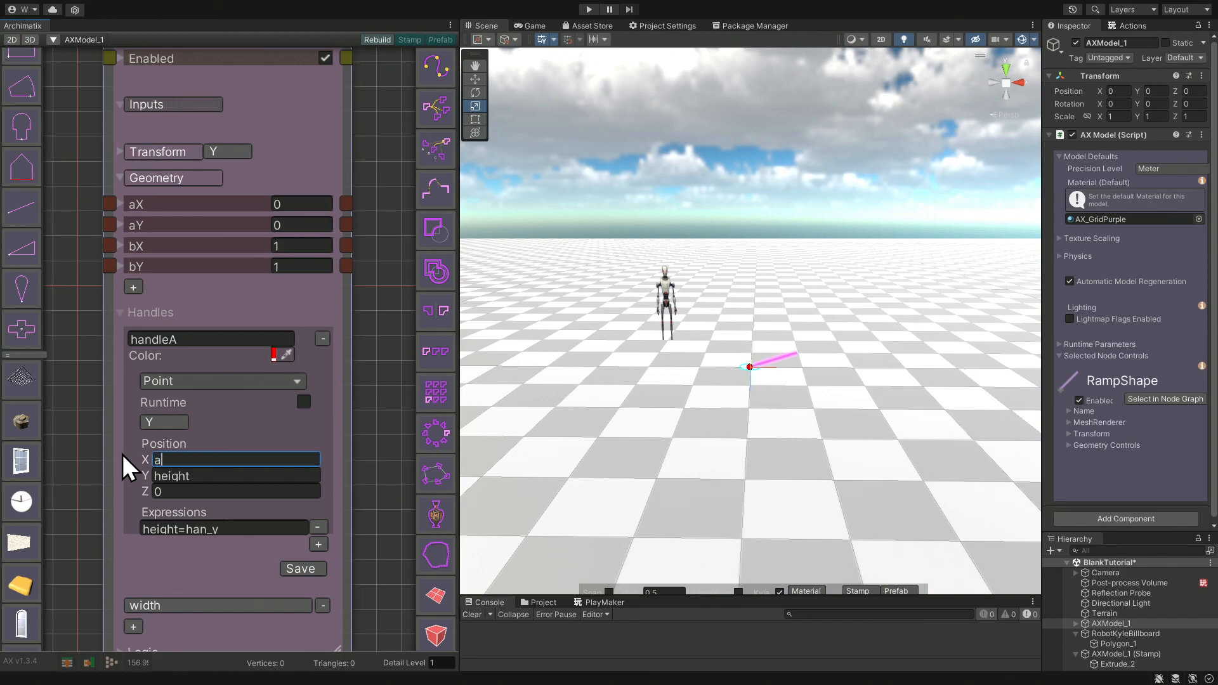
{"action": "type", "text": "aX"}
{"action": "left_click", "coordinate": [204, 476]}
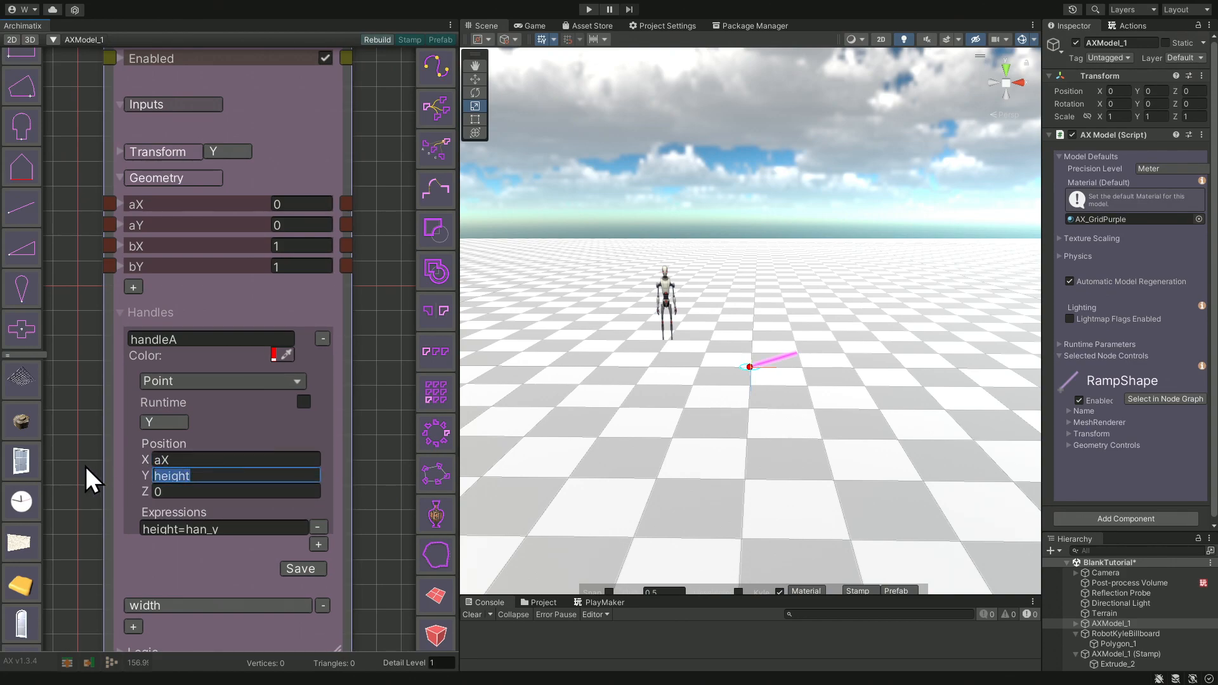
{"action": "type", "text": "aY"}
Give handleA the expressions aY=han_y and aX=han_x, and save the handle.
{"action": "left_click", "coordinate": [177, 530]}
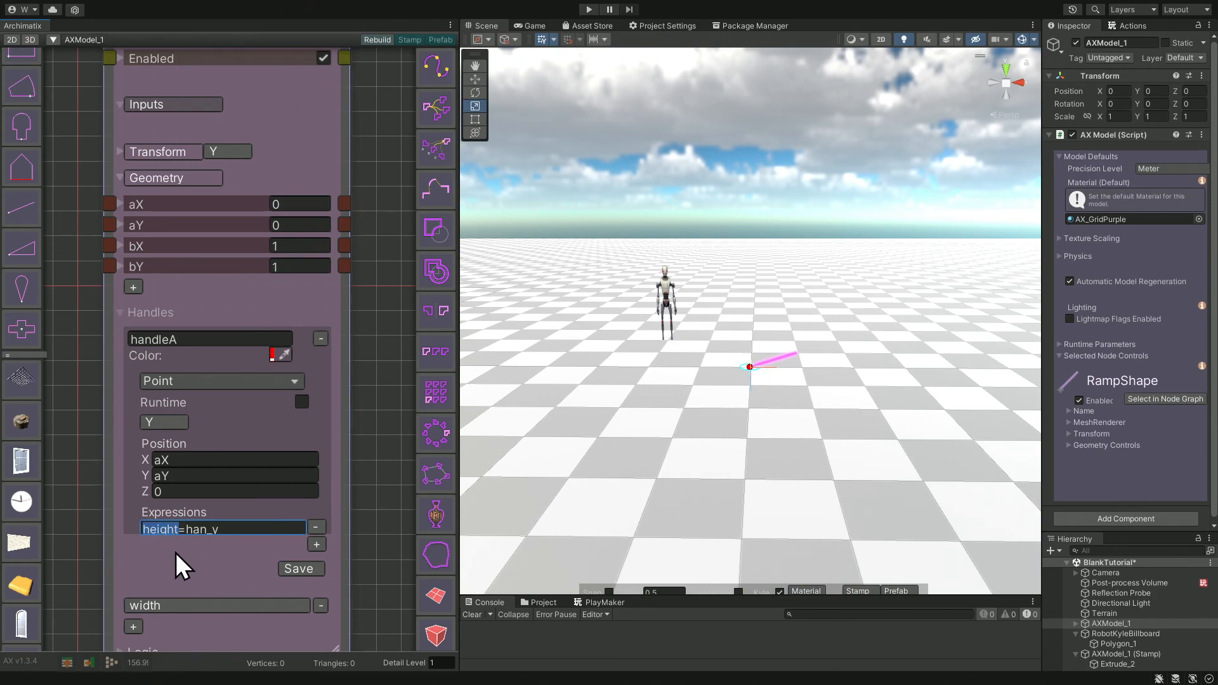
{"action": "type", "text": "aY"}
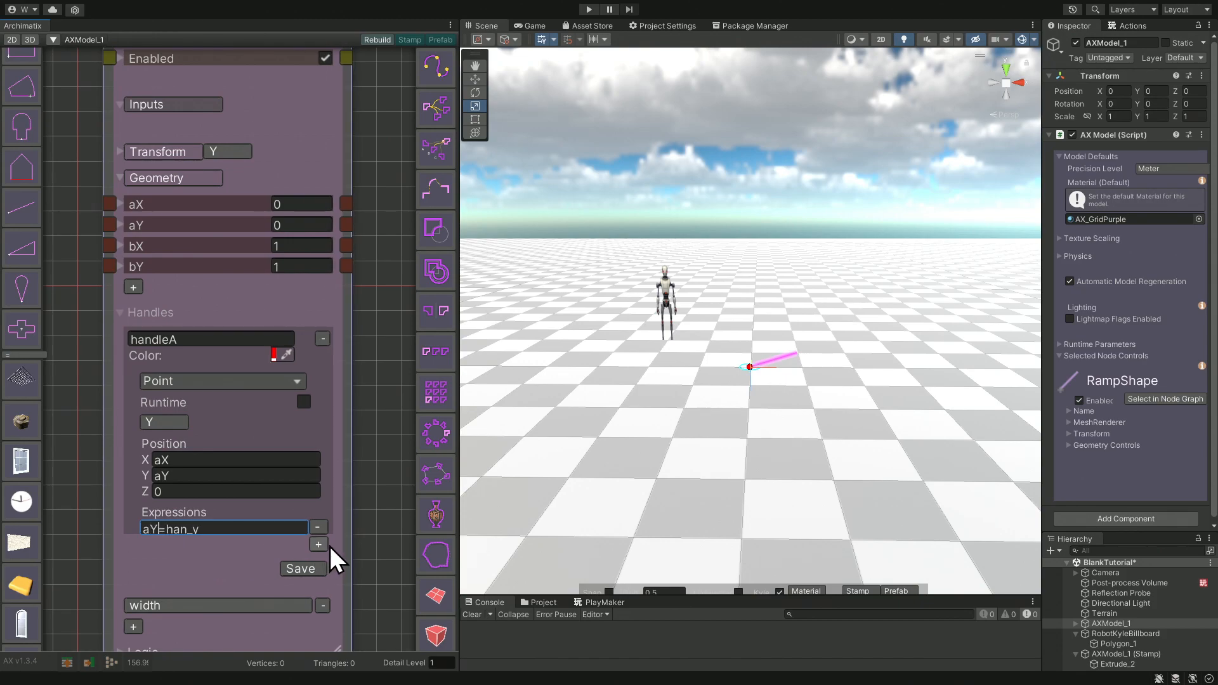
{"action": "left_click", "coordinate": [318, 545]}
{"action": "left_click", "coordinate": [169, 544]}
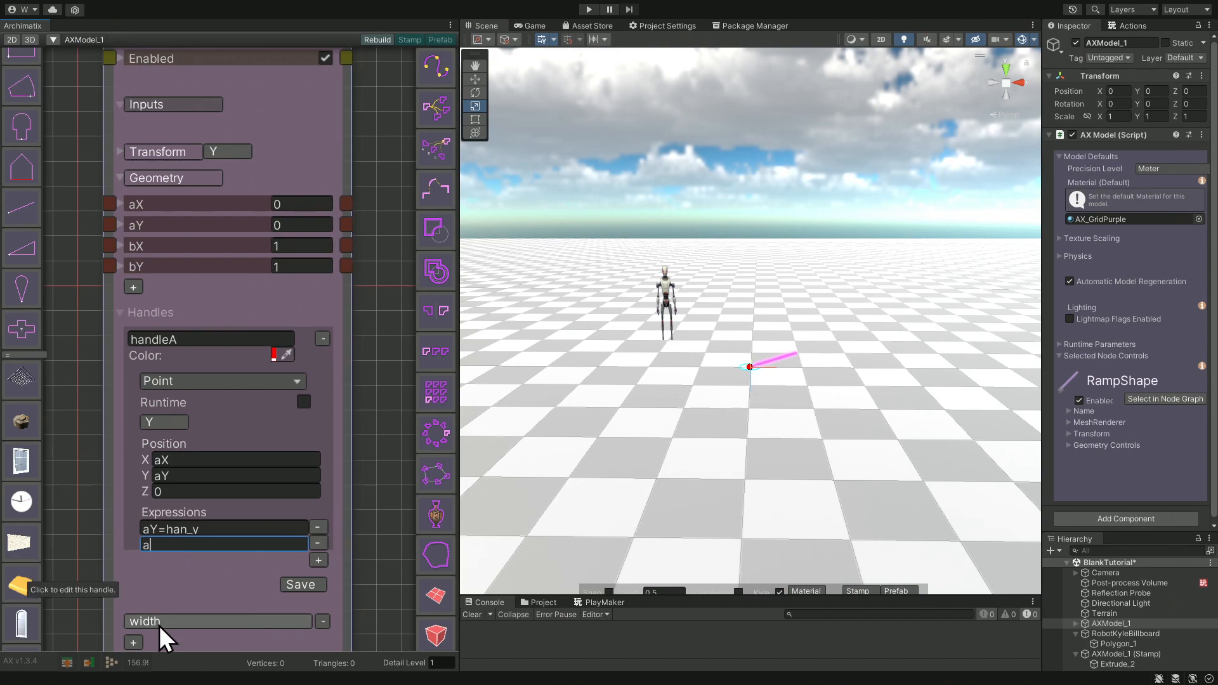
{"action": "type", "text": "aX=han_x"}
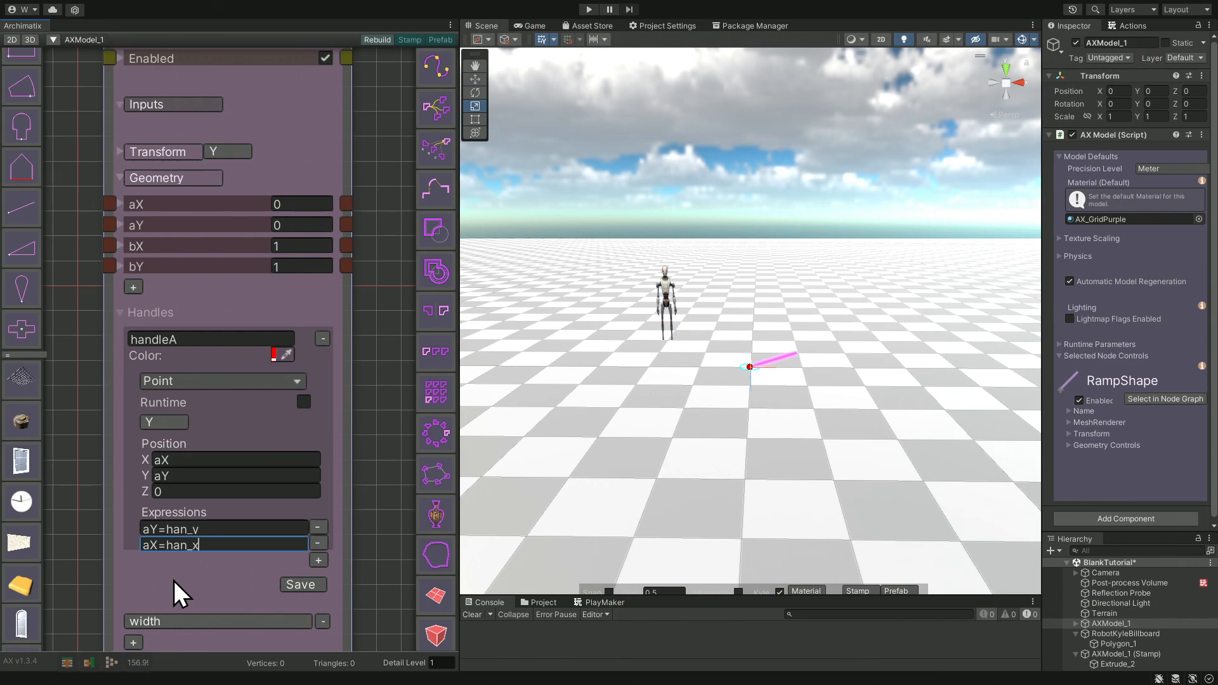
{"action": "left_click", "coordinate": [314, 585]}
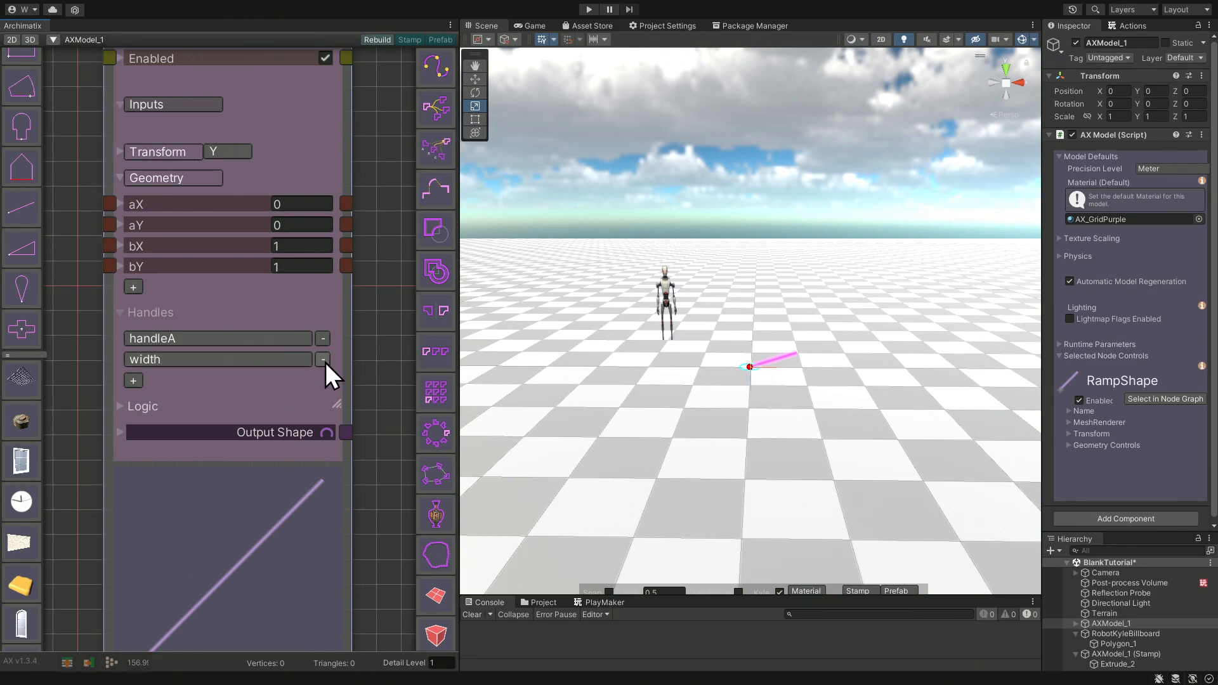
Rename the width handle as handleB and set its position to X bX and Y bY.
{"action": "left_click", "coordinate": [292, 360]}
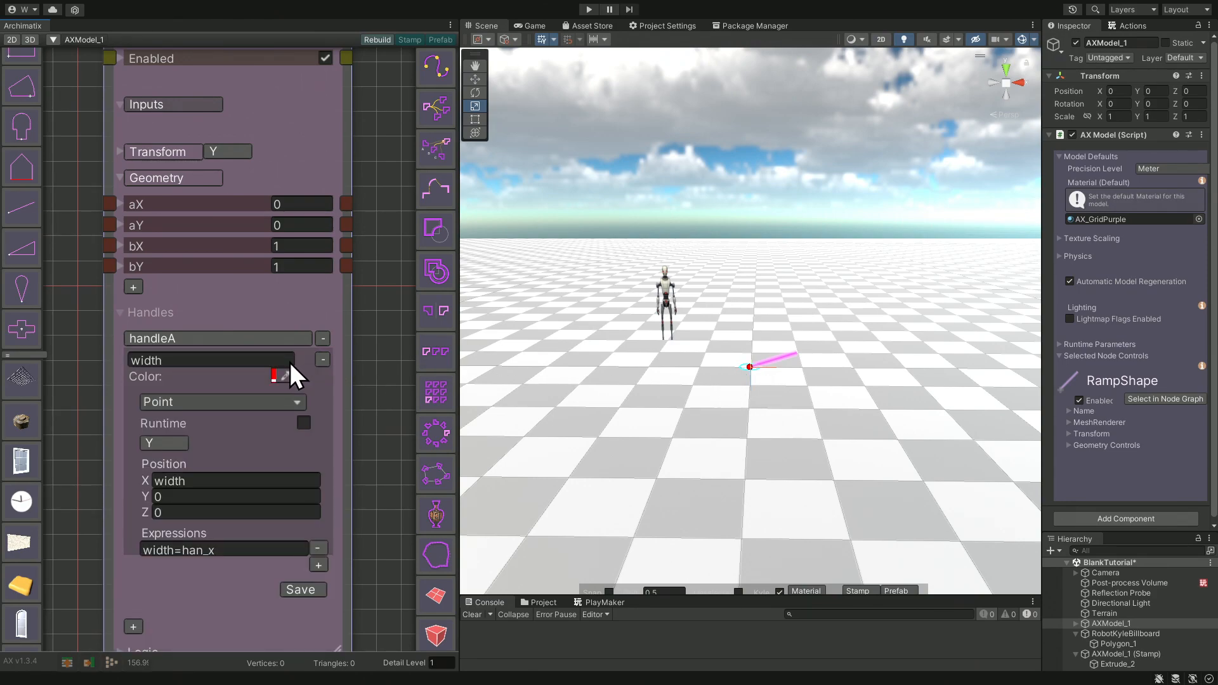
{"action": "left_click", "coordinate": [175, 359]}
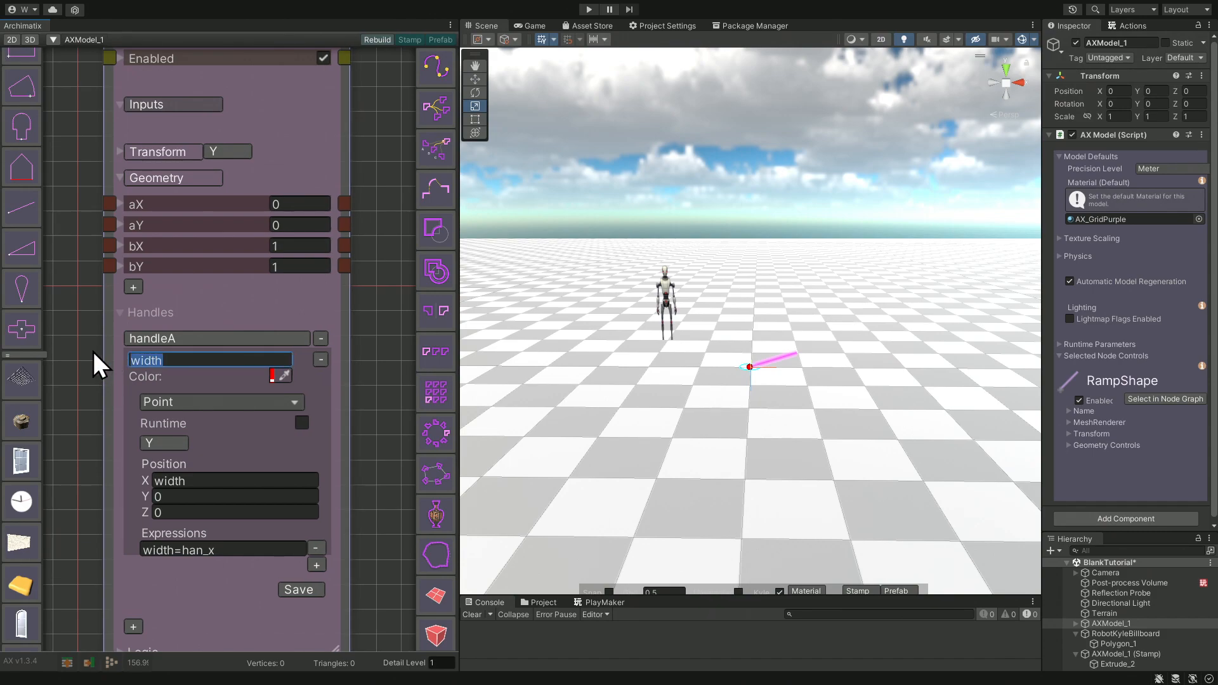
{"action": "type", "text": "hand"}
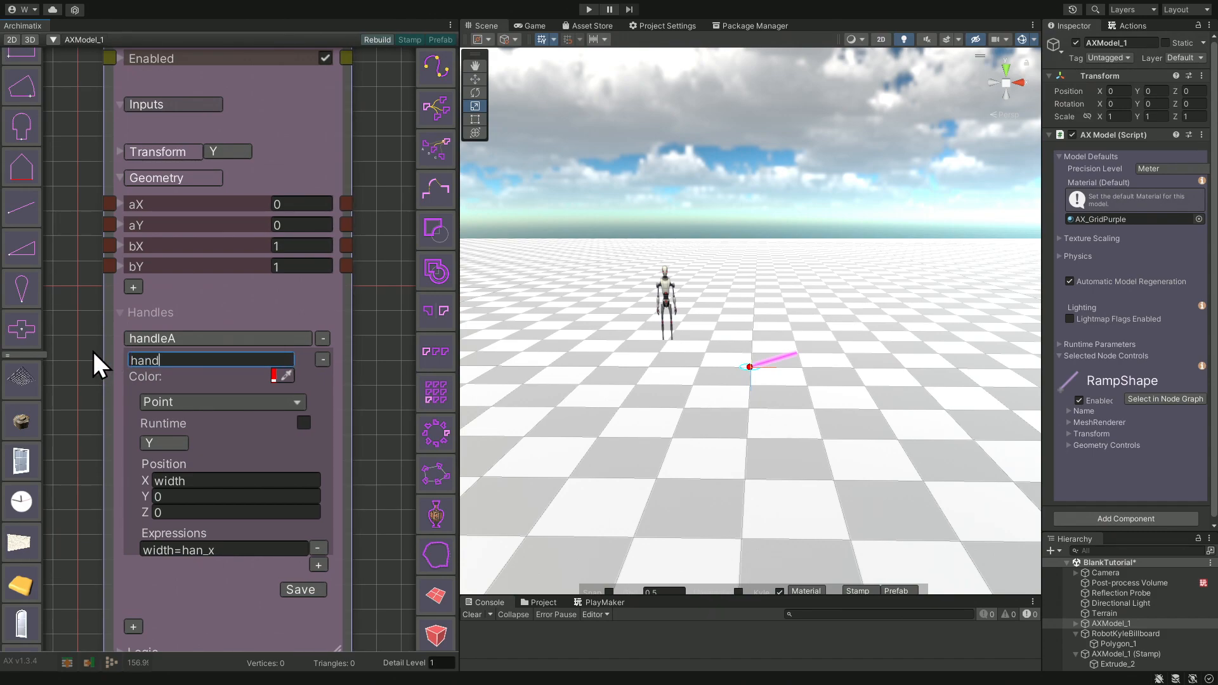
{"action": "type", "text": "leB"}
{"action": "left_click", "coordinate": [204, 480]}
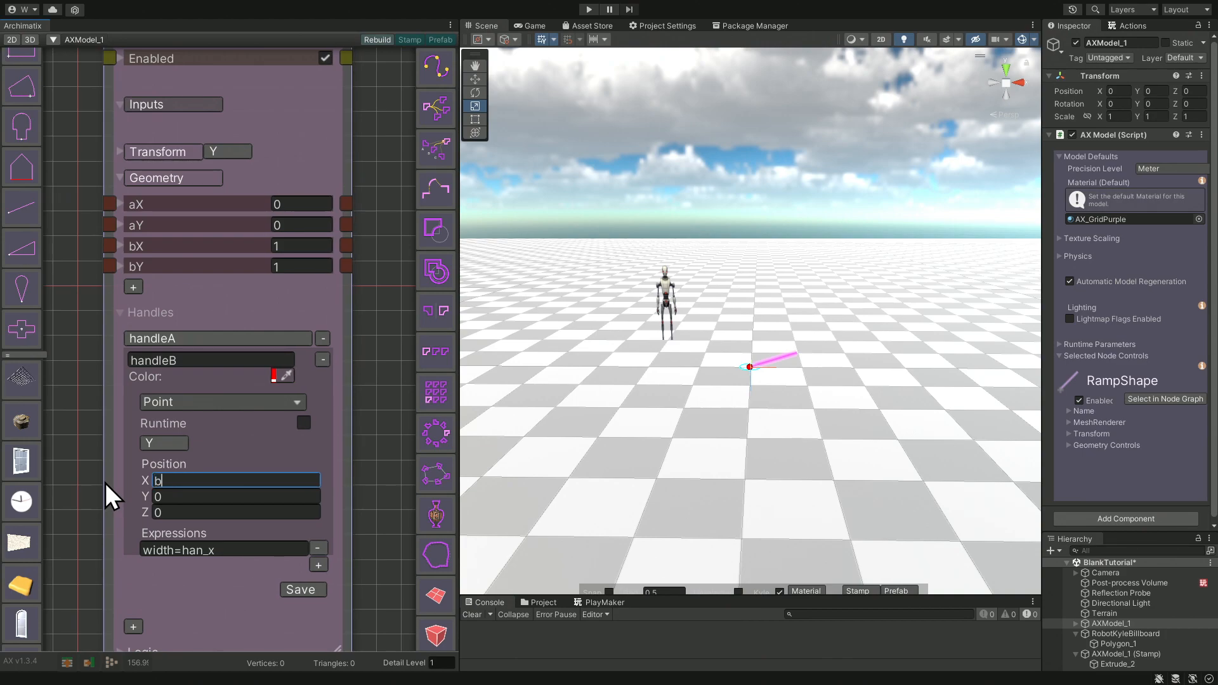
{"action": "type", "text": "bX"}
{"action": "left_click", "coordinate": [173, 496]}
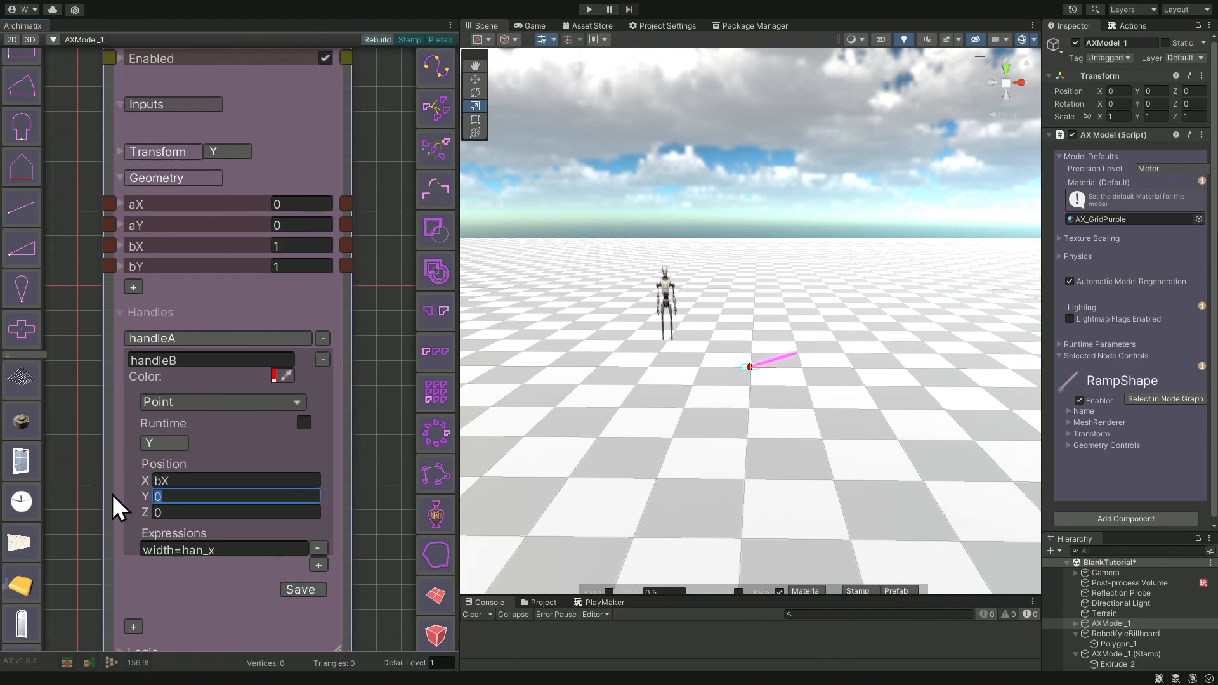
{"action": "type", "text": "bY"}
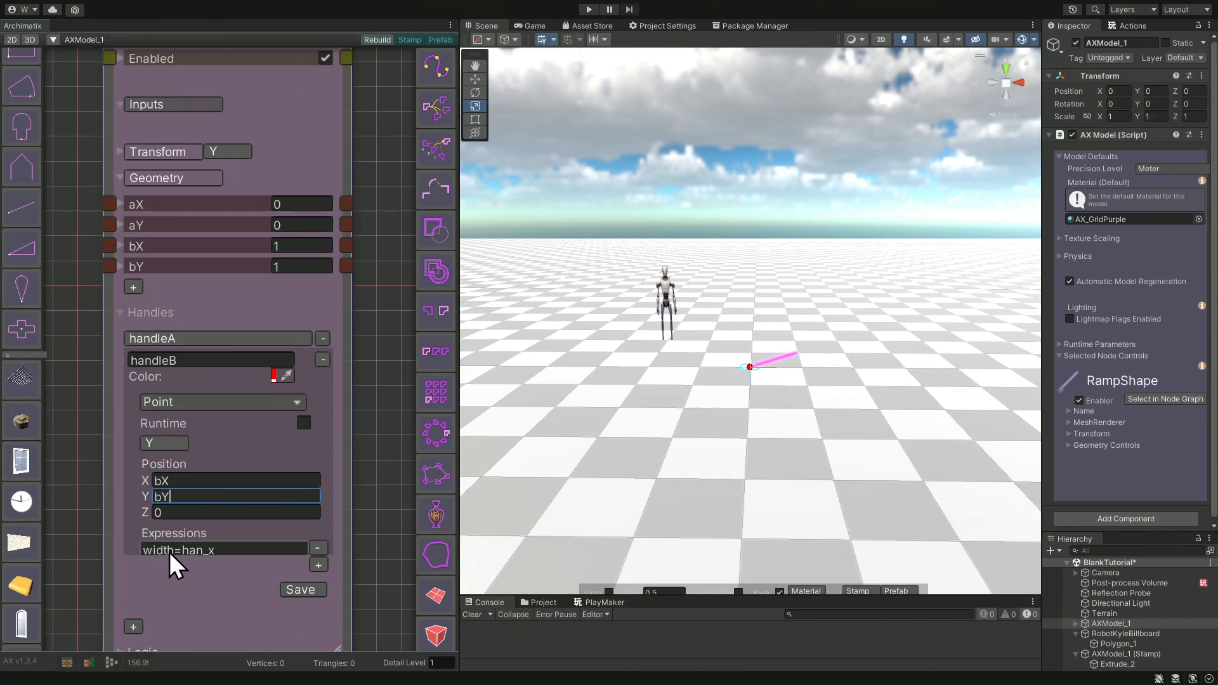
Give handleB the expressions bX=han_x and bY=han_y, and save the handle.
{"action": "left_click_drag", "start_coordinate": [170, 551], "coordinate": [149, 553]}
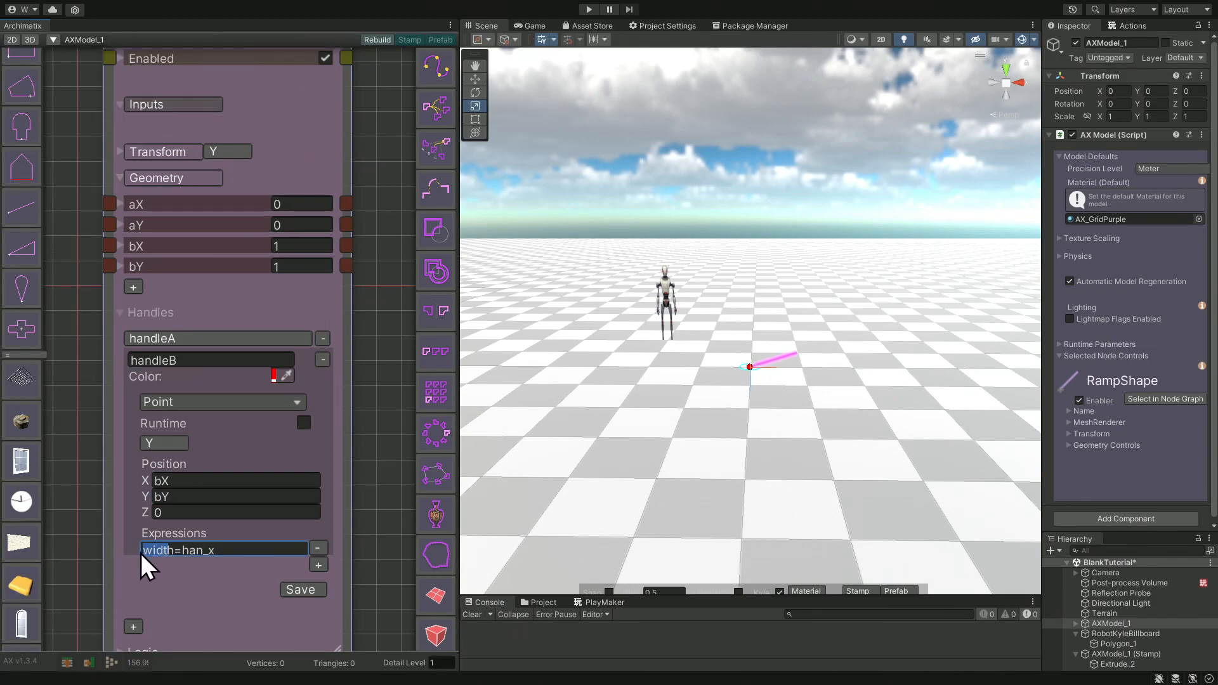
{"action": "key", "text": "BackSpace"}
{"action": "type", "text": "bX"}
{"action": "left_click", "coordinate": [317, 565]}
{"action": "left_click", "coordinate": [166, 569]}
{"action": "type", "text": "b"}
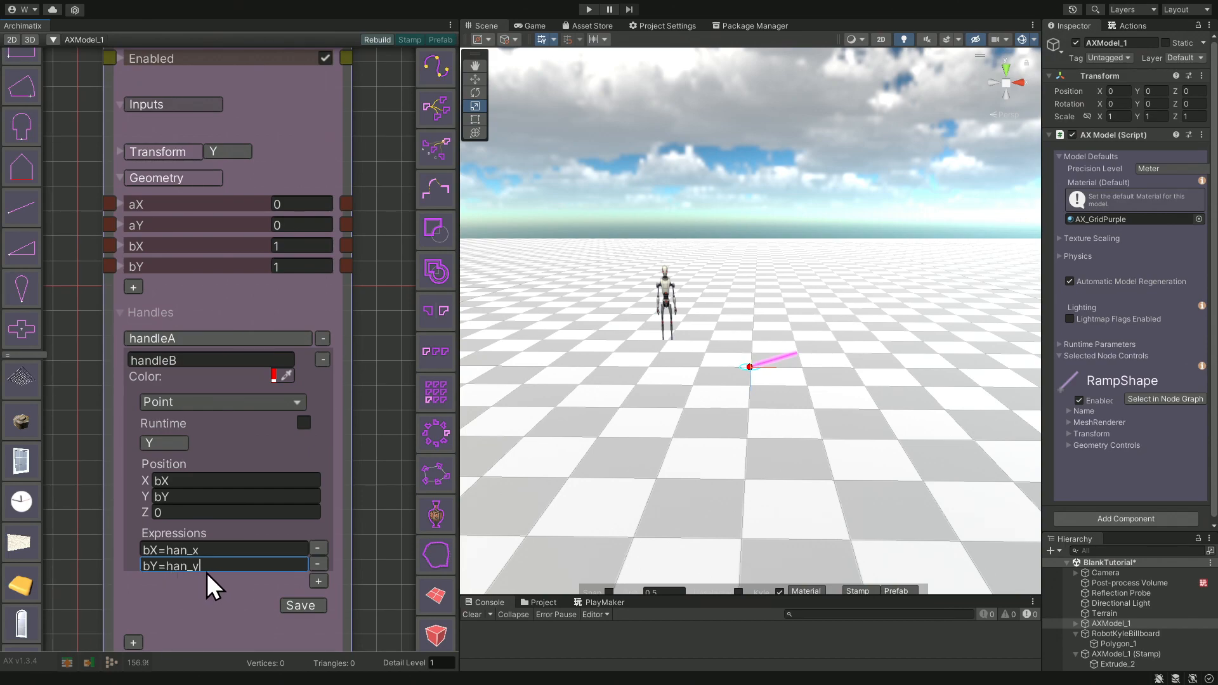
{"action": "left_click", "coordinate": [302, 605]}
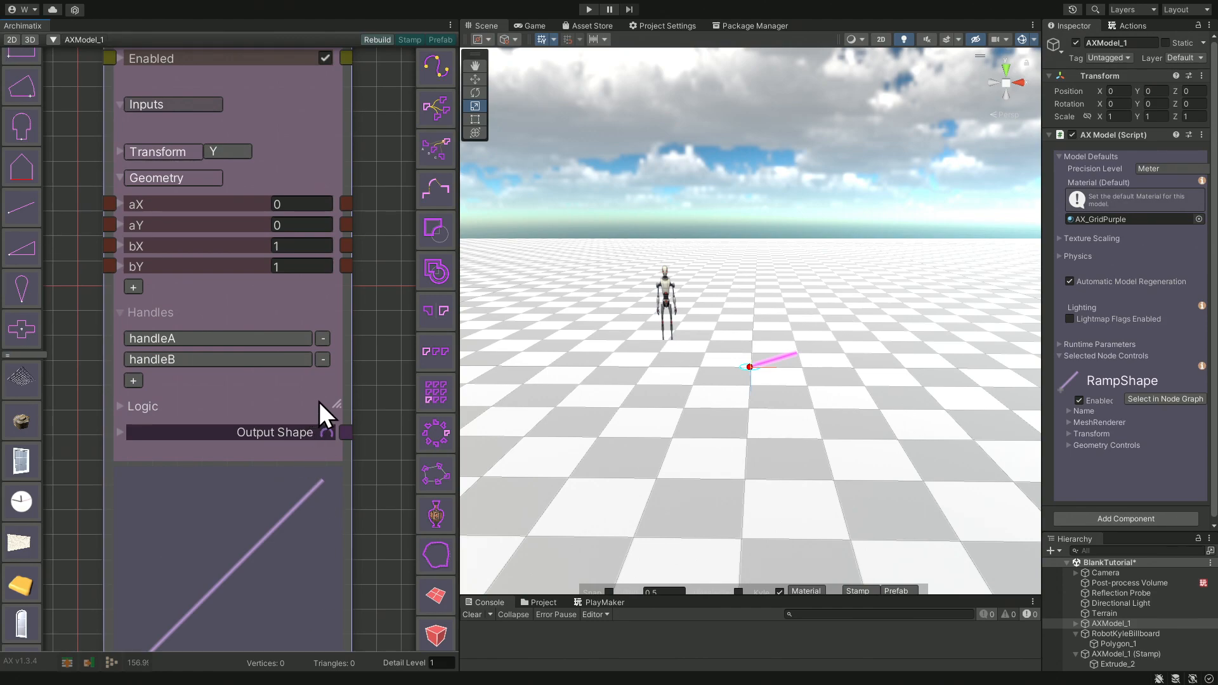
Set the bX parameter to 0.88 and switch the RampShape's axis to NZ.
{"action": "scroll", "coordinate": [378, 261], "scroll_direction": "down", "scroll_amount": 3}
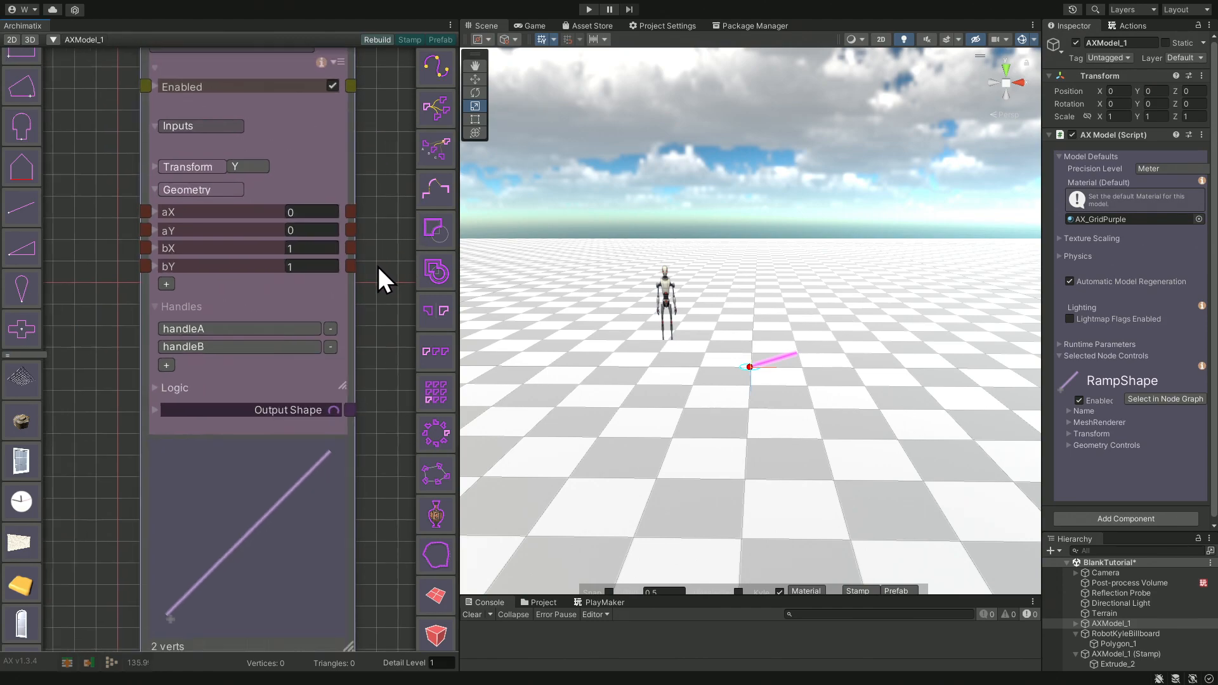
{"action": "left_click_drag", "start_coordinate": [177, 244], "coordinate": [177, 248]}
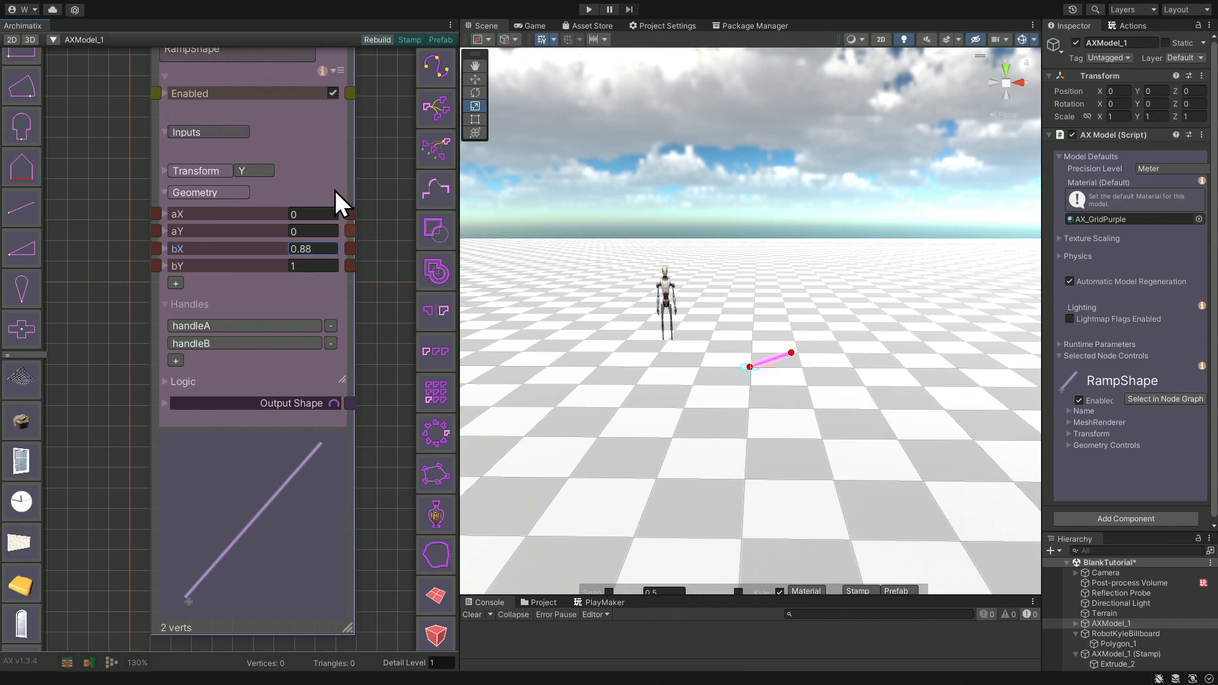
{"action": "middle_click_drag", "start_coordinate": [384, 167], "coordinate": [369, 202]}
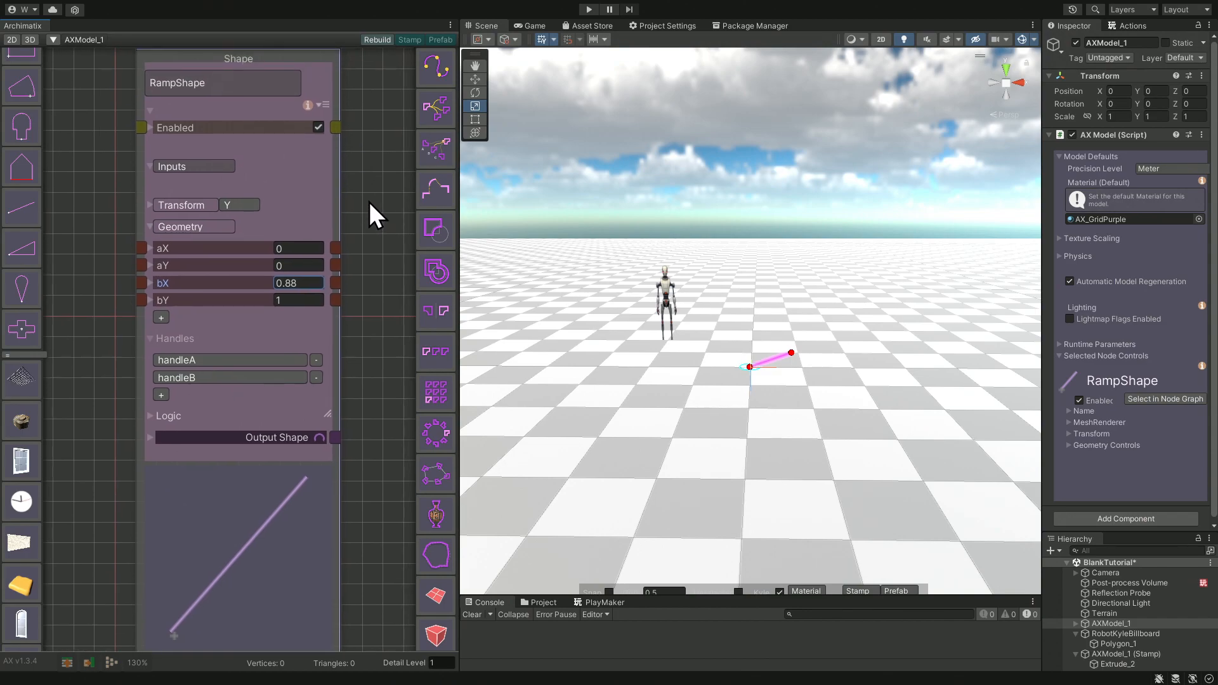
{"action": "left_click", "coordinate": [245, 203]}
{"action": "left_click", "coordinate": [246, 205]}
{"action": "left_click", "coordinate": [246, 204]}
{"action": "left_click", "coordinate": [246, 205]}
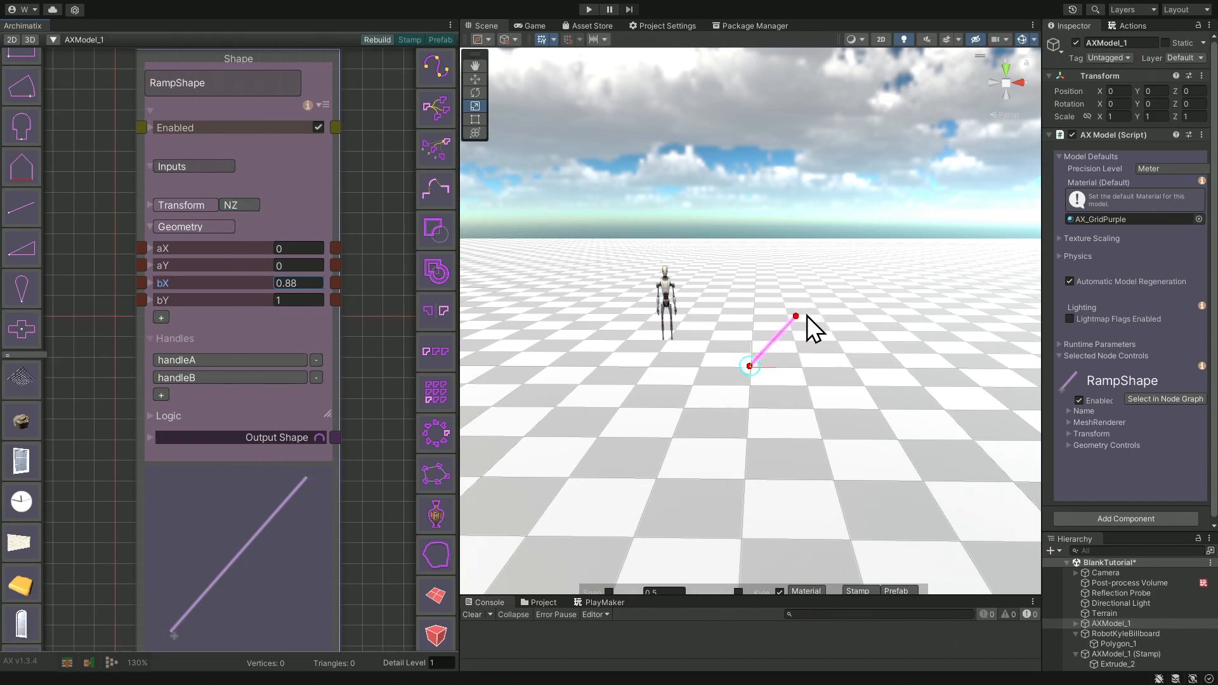
Test the scene handles by moving point A to about (-1.76, -0.09) and point B to about (1.00, 3.05).
{"action": "scroll", "coordinate": [802, 324], "scroll_direction": "up", "scroll_amount": 2}
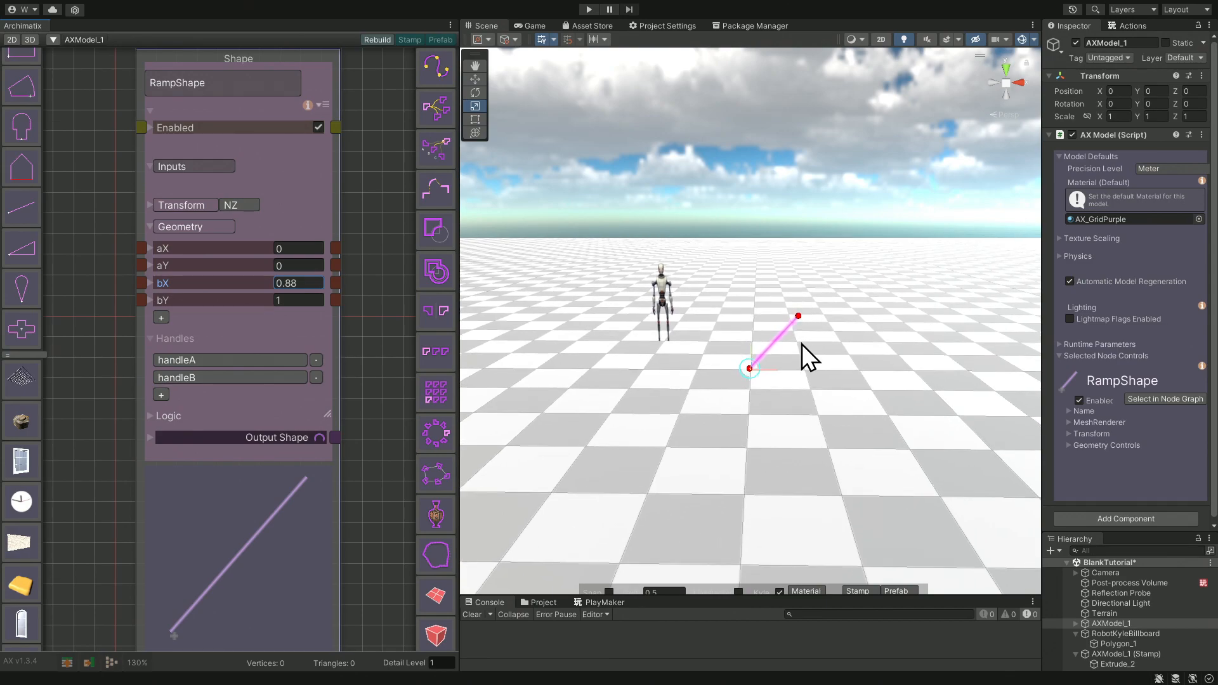
{"action": "right_click_drag", "start_coordinate": [809, 398], "coordinate": [802, 354]}
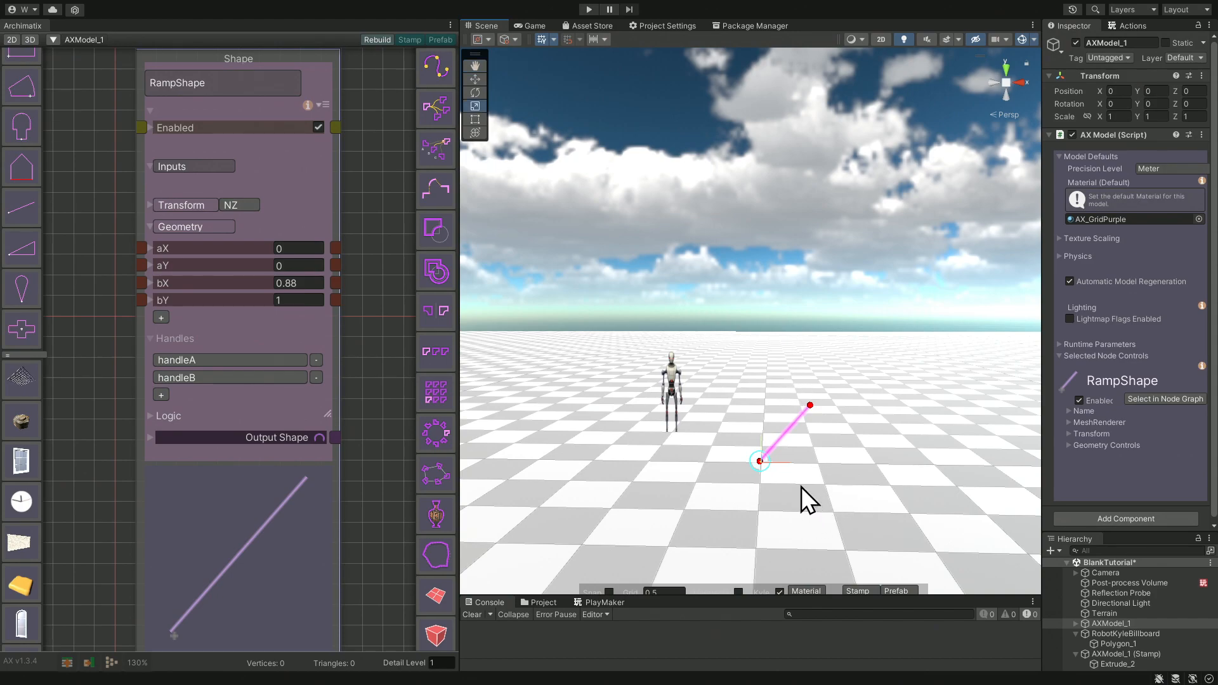
{"action": "right_click_drag", "start_coordinate": [779, 426], "coordinate": [772, 387]}
{"action": "left_click_drag", "start_coordinate": [725, 354], "coordinate": [640, 359]}
{"action": "left_click_drag", "start_coordinate": [768, 307], "coordinate": [776, 206]}
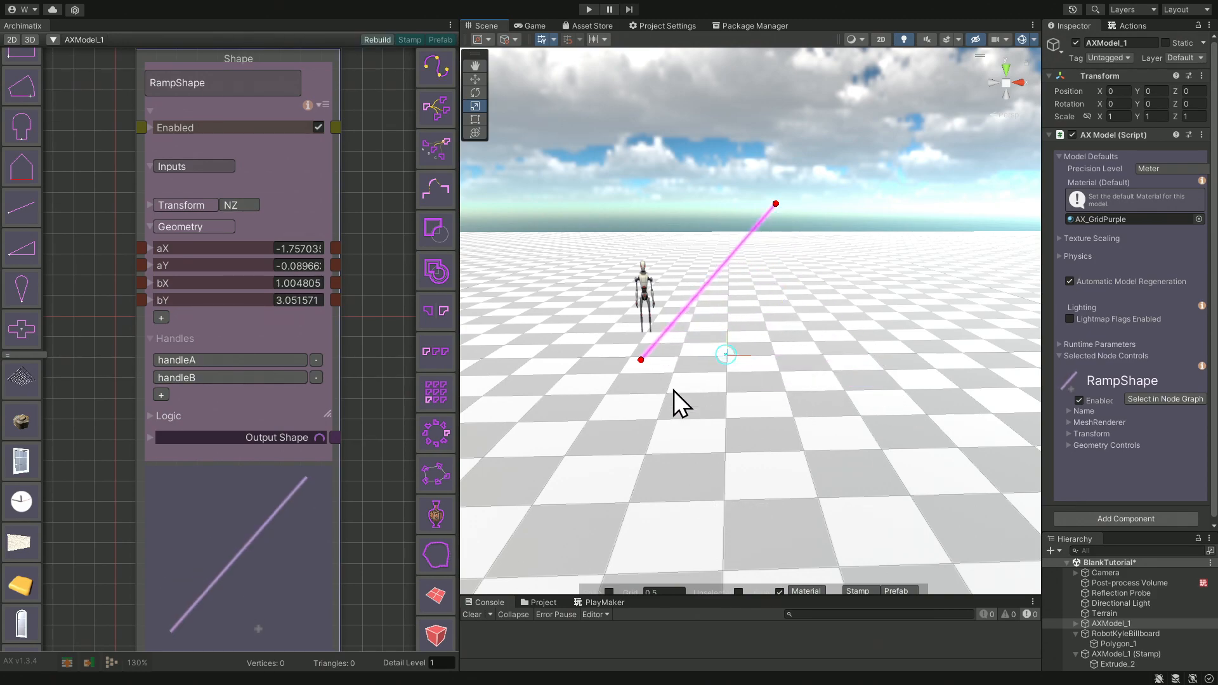
Reposition the line's end handles, placing A at about (-1.65, -0.11) and B at about (-0.57, 3.67).
{"action": "scroll", "coordinate": [697, 372], "scroll_direction": "down", "scroll_amount": 3}
{"action": "right_click_drag", "start_coordinate": [700, 374], "coordinate": [693, 408]}
{"action": "middle_click_drag", "start_coordinate": [595, 489], "coordinate": [800, 462]}
{"action": "right_click_drag", "start_coordinate": [800, 461], "coordinate": [697, 437]}
{"action": "left_click_drag", "start_coordinate": [877, 226], "coordinate": [859, 261]}
{"action": "mouse_move", "coordinate": [774, 335]}
{"action": "left_mouse_down"}
{"action": "mouse_move", "coordinate": [705, 322]}
{"action": "mouse_move", "coordinate": [779, 334]}
{"action": "left_mouse_up"}
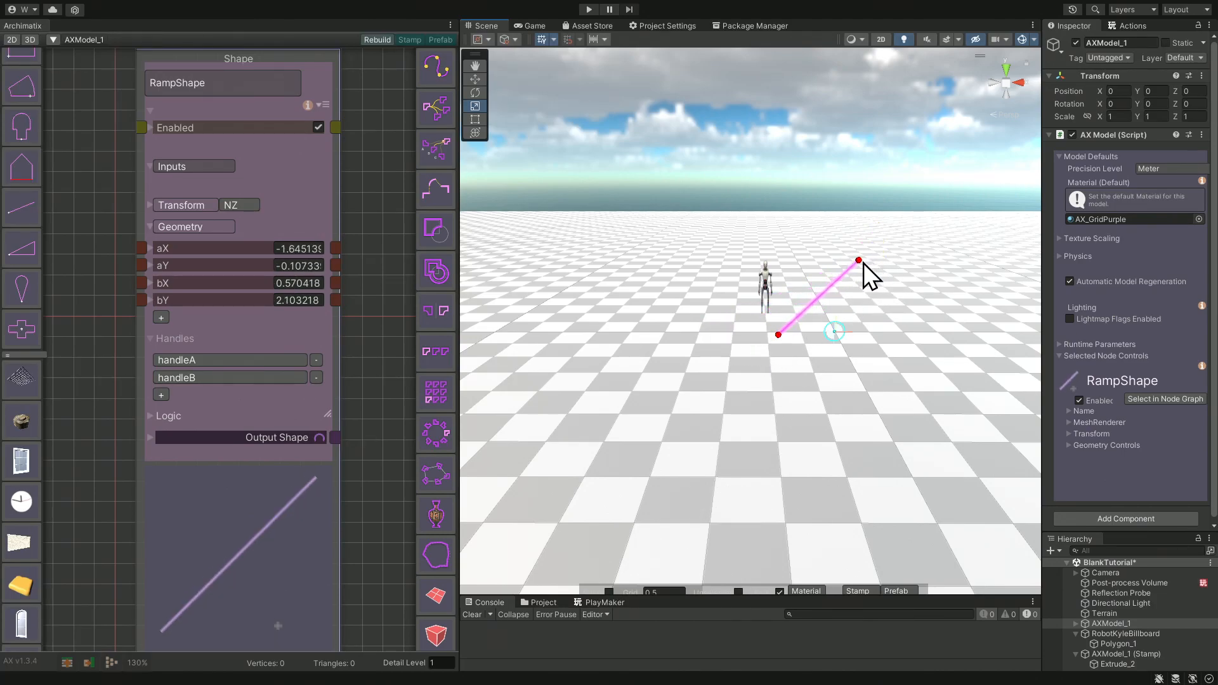
{"action": "left_click_drag", "start_coordinate": [860, 261], "coordinate": [820, 203]}
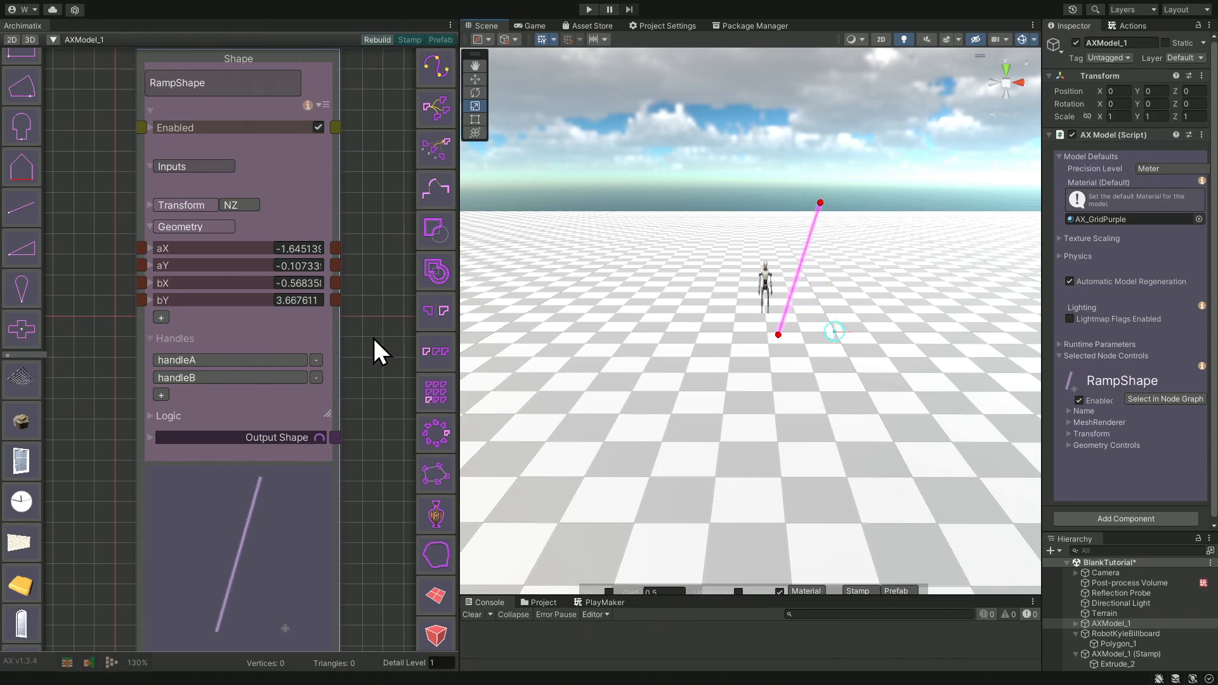
Switch the RampShape's axis from NZ to Y so the line lies on the ground plane.
{"action": "left_click", "coordinate": [244, 204]}
{"action": "left_click", "coordinate": [247, 205]}
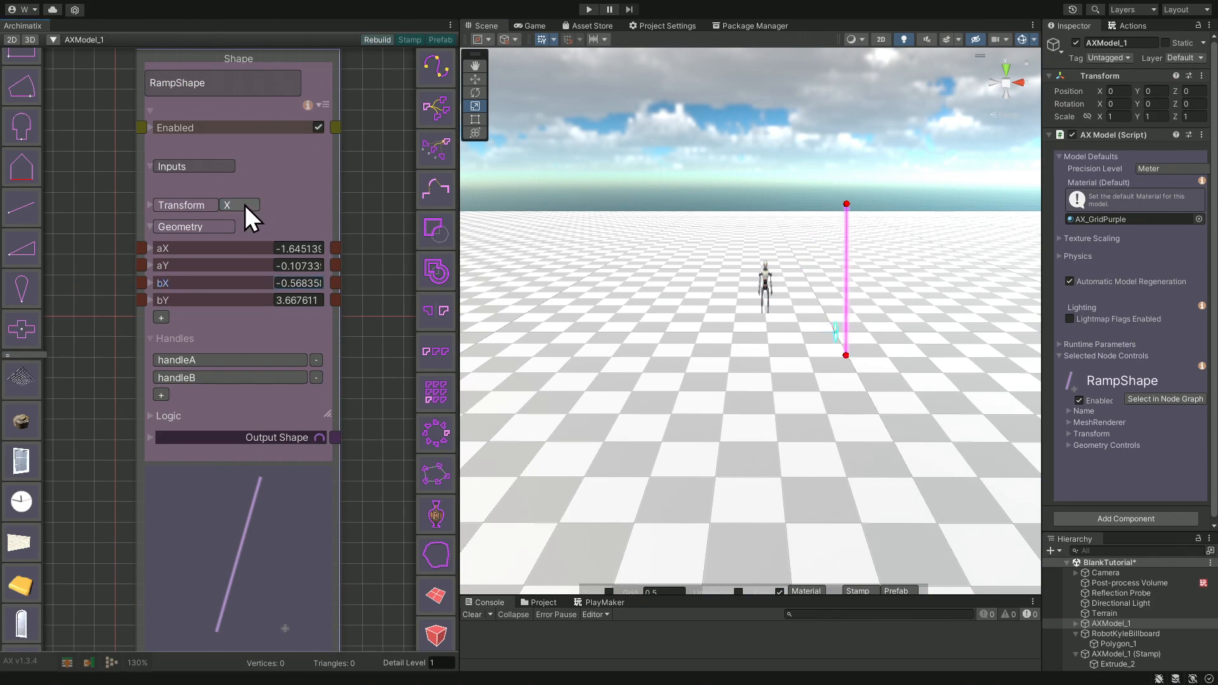
{"action": "left_click", "coordinate": [245, 204]}
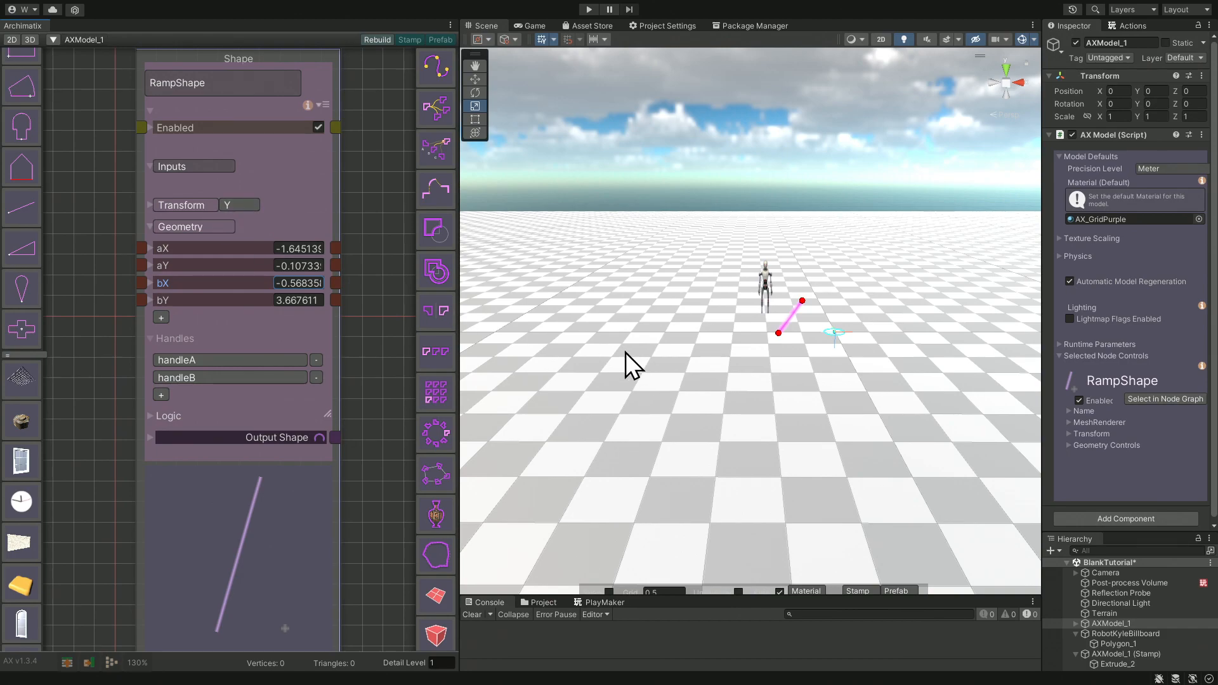
Stretch the line across the ground, moving point A to about (-13.82, -9.75) and point B to about (-8.53, 2.69).
{"action": "right_click_drag", "start_coordinate": [710, 352], "coordinate": [698, 410], "text": "alt"}
{"action": "left_click_drag", "start_coordinate": [700, 214], "coordinate": [693, 492], "text": "alt"}
{"action": "scroll", "coordinate": [738, 275], "scroll_direction": "down", "scroll_amount": 6}
{"action": "scroll", "coordinate": [748, 242], "scroll_direction": "down", "scroll_amount": 5}
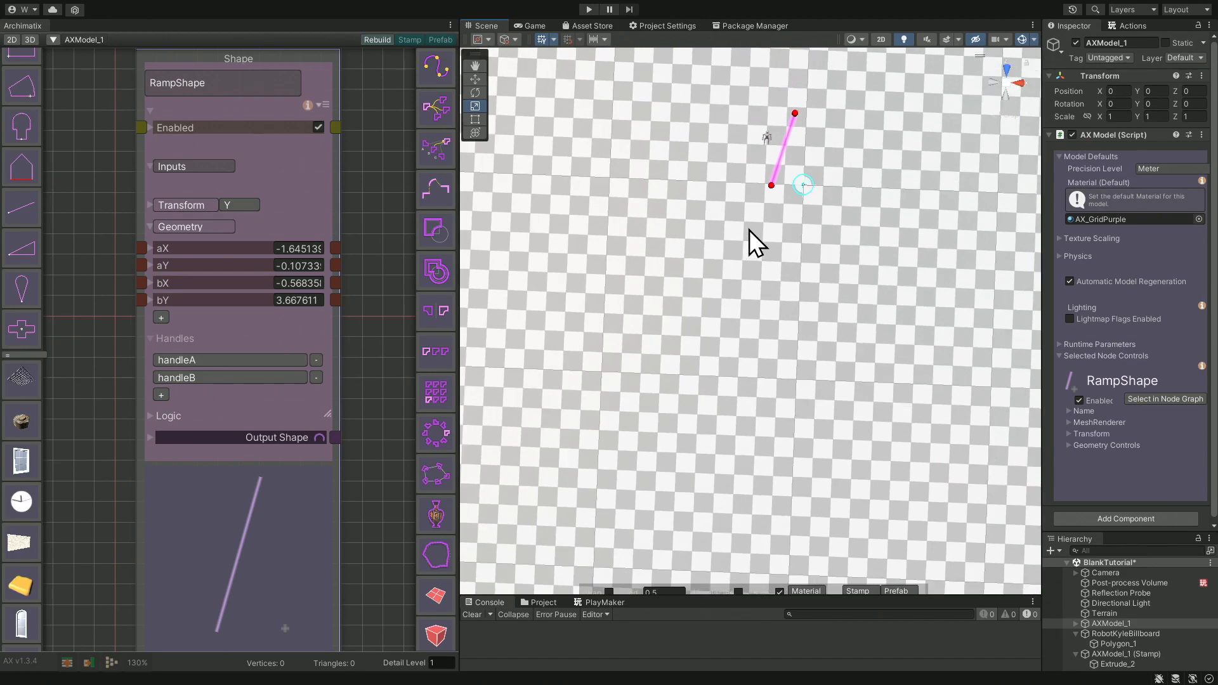
{"action": "left_click_drag", "start_coordinate": [769, 202], "coordinate": [552, 359]}
{"action": "left_click_drag", "start_coordinate": [790, 137], "coordinate": [653, 147]}
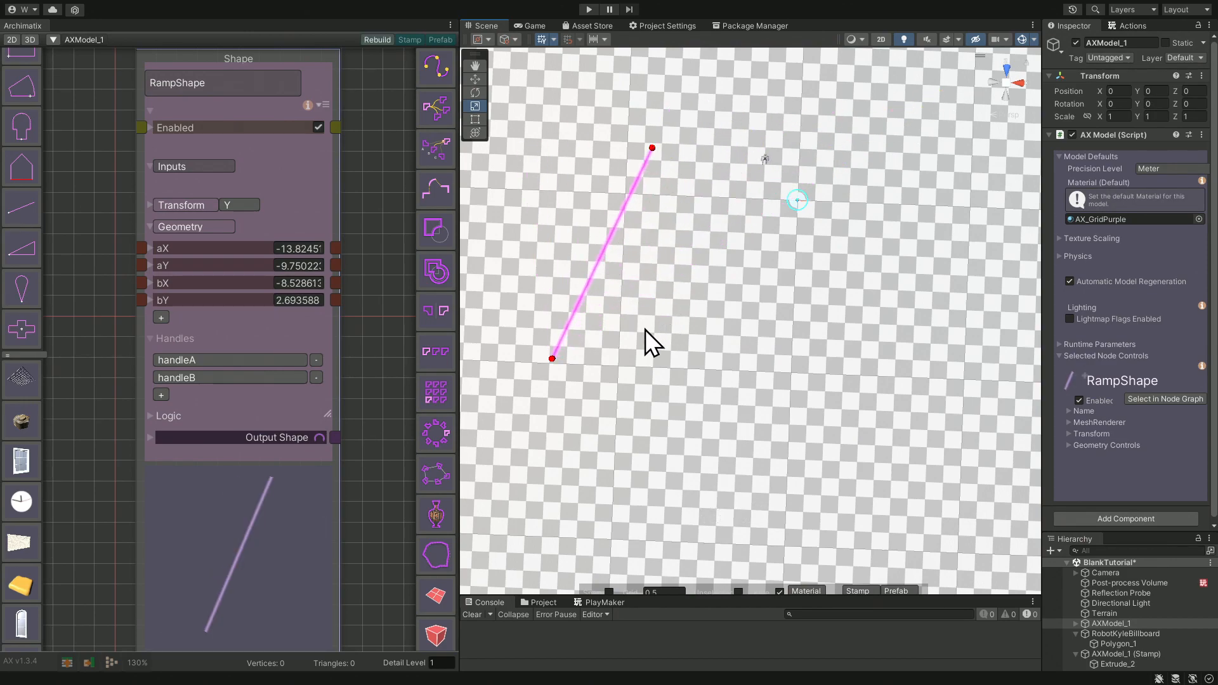
{"action": "scroll", "coordinate": [588, 355], "scroll_direction": "up", "scroll_amount": 8}
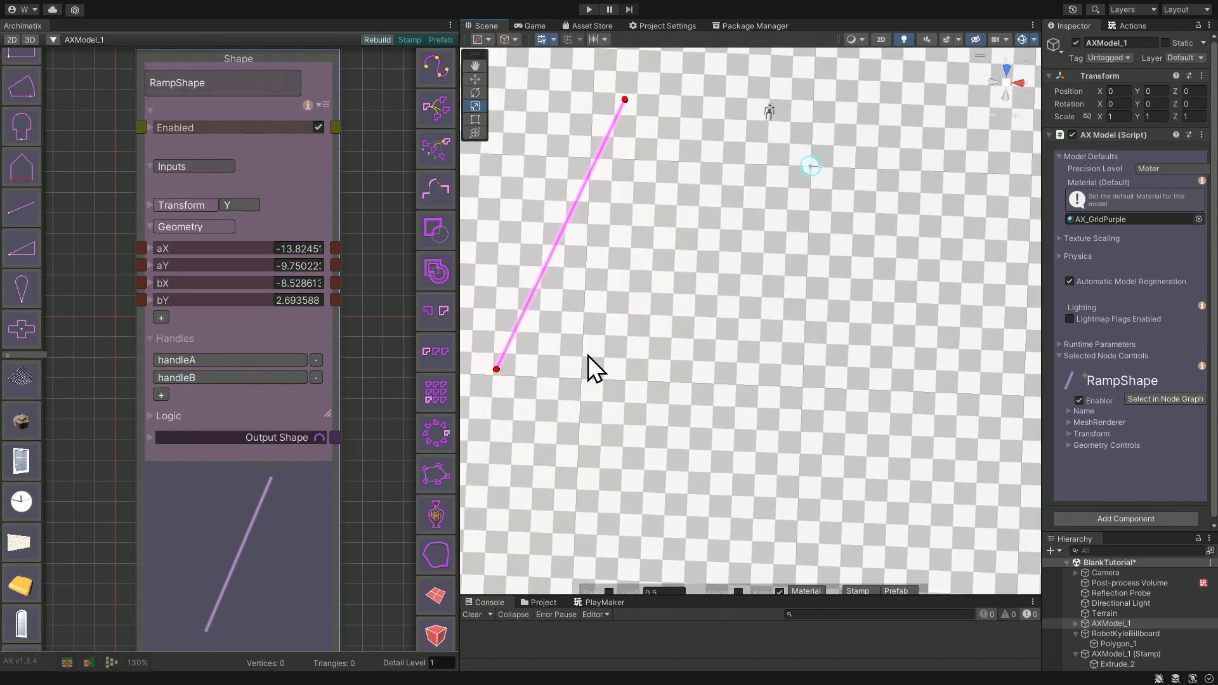
{"action": "left_click_drag", "start_coordinate": [604, 384], "coordinate": [274, 244], "text": "alt"}
{"action": "middle_click_drag", "start_coordinate": [841, 257], "coordinate": [694, 454]}
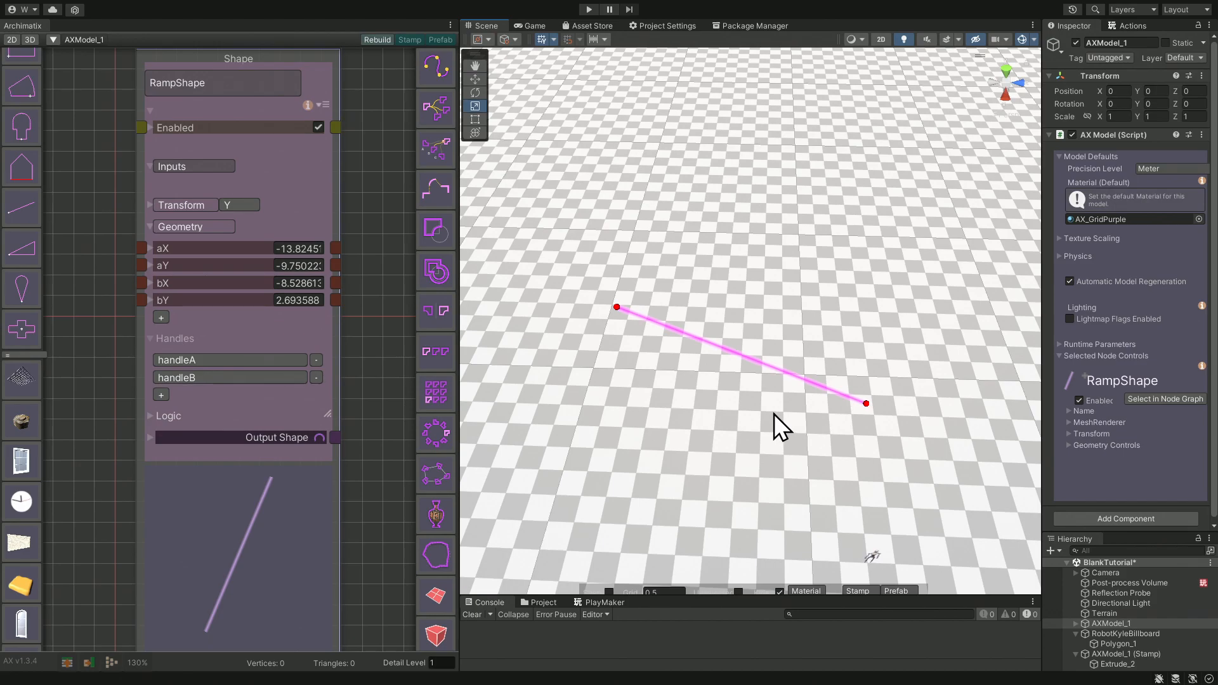
{"action": "left_click_drag", "start_coordinate": [648, 423], "coordinate": [965, 508], "text": "alt"}
{"action": "middle_click_drag", "start_coordinate": [761, 509], "coordinate": [787, 389]}
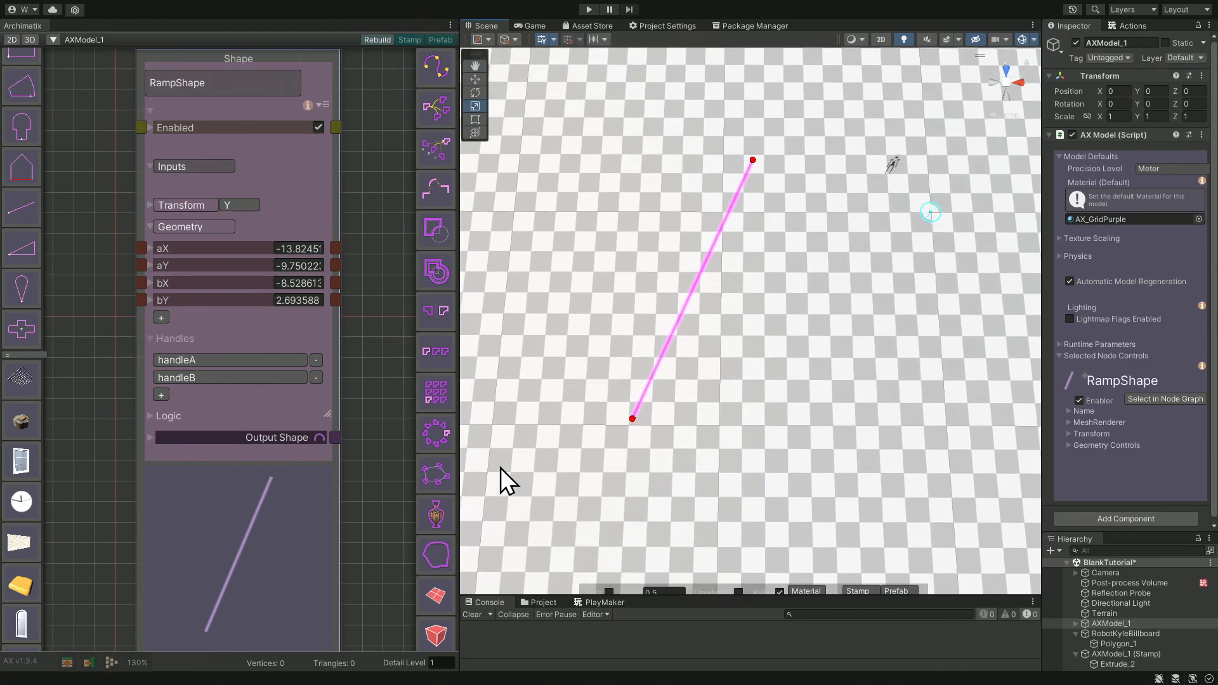
Expand the Output Shape settings and give the open line a Thickness of 1.69.
{"action": "left_click", "coordinate": [151, 437]}
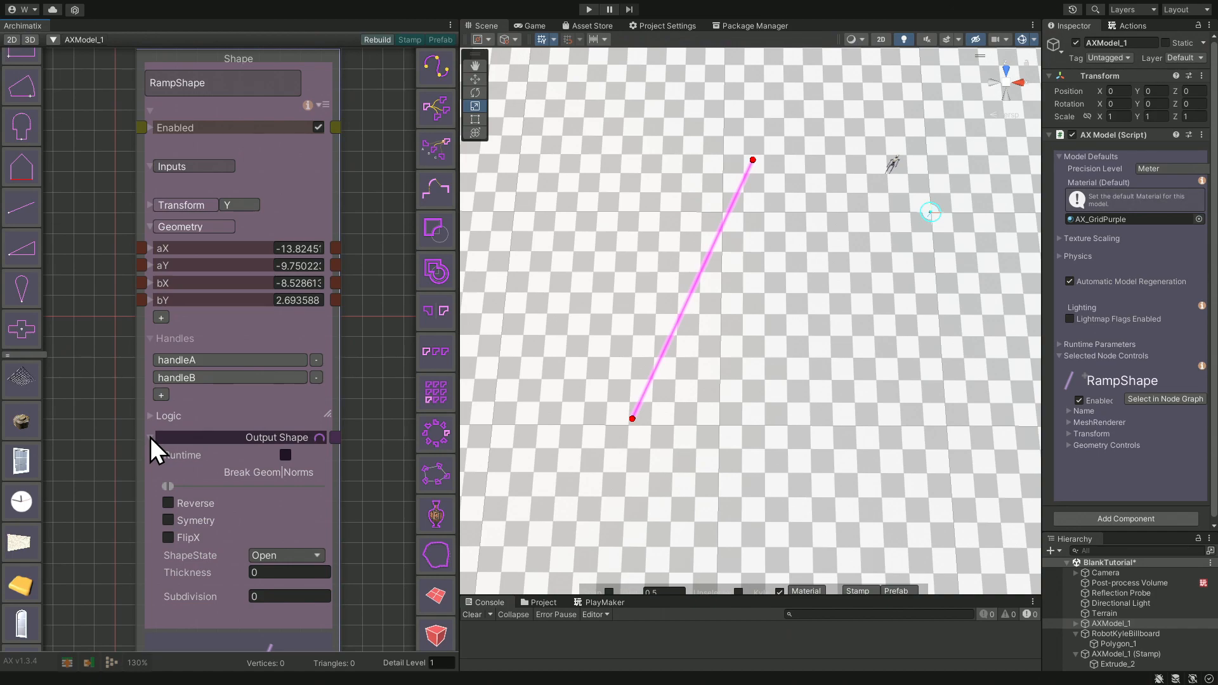
{"action": "middle_click_drag", "start_coordinate": [361, 548], "coordinate": [345, 428]}
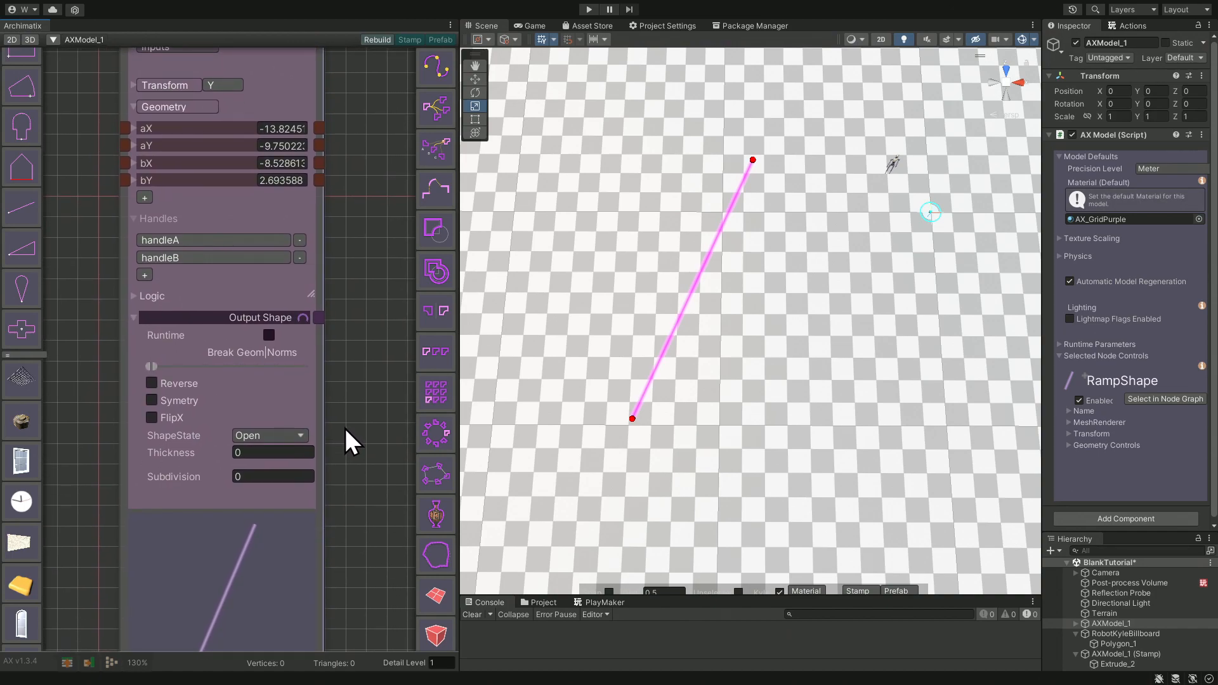
{"action": "left_click_drag", "start_coordinate": [172, 450], "coordinate": [231, 457]}
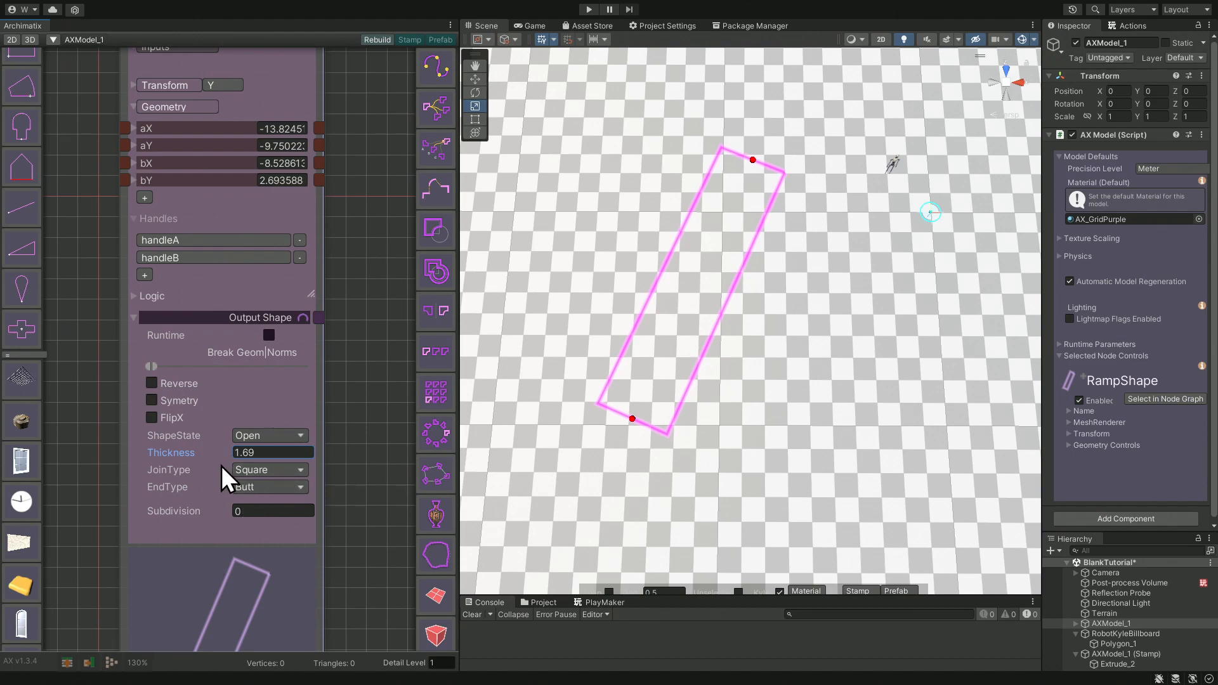
{"action": "left_click", "coordinate": [291, 470]}
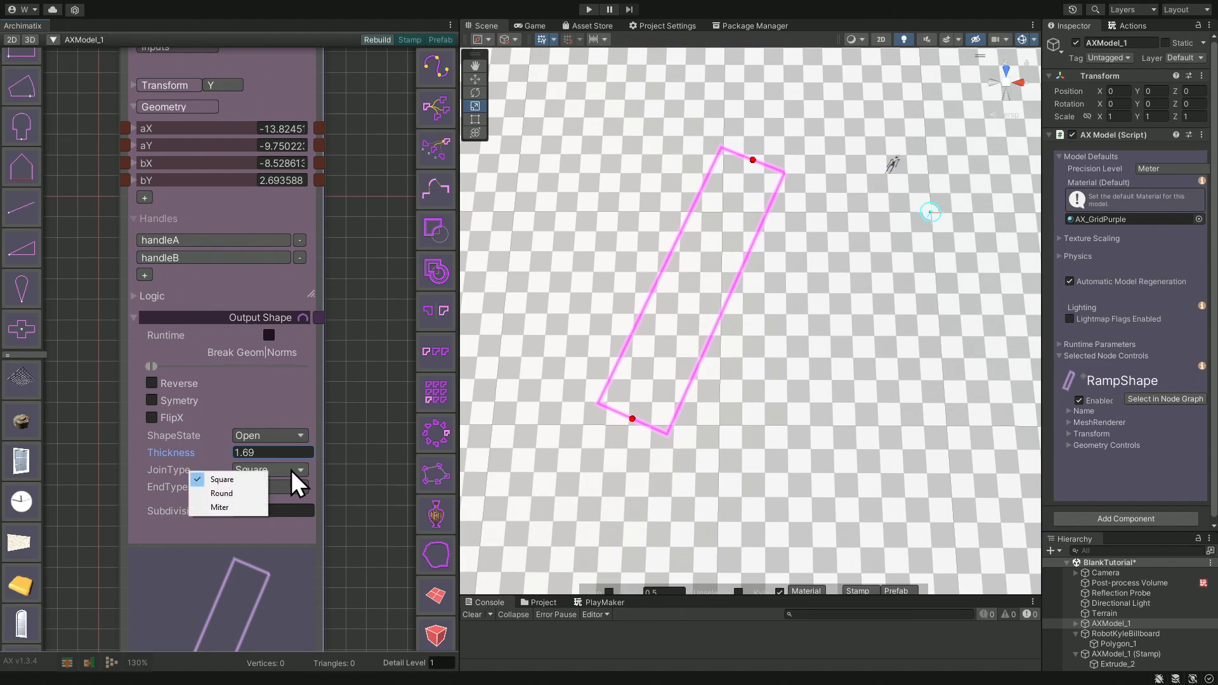
{"action": "left_click", "coordinate": [314, 471]}
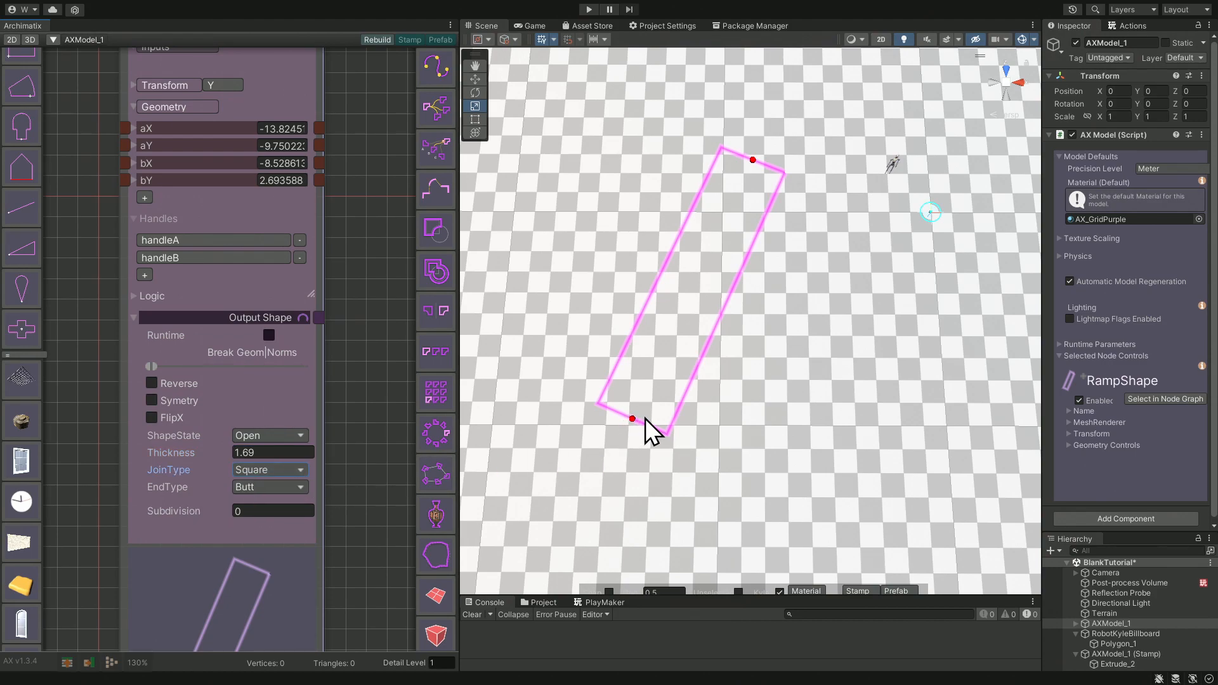
Reposition the thickened line's handles, placing A at about (-19.24, 2.36) and B at about (-3.52, 2.10).
{"action": "left_click_drag", "start_coordinate": [633, 421], "coordinate": [533, 165]}
{"action": "left_click_drag", "start_coordinate": [753, 161], "coordinate": [855, 170]}
{"action": "middle_click_drag", "start_coordinate": [623, 269], "coordinate": [696, 456]}
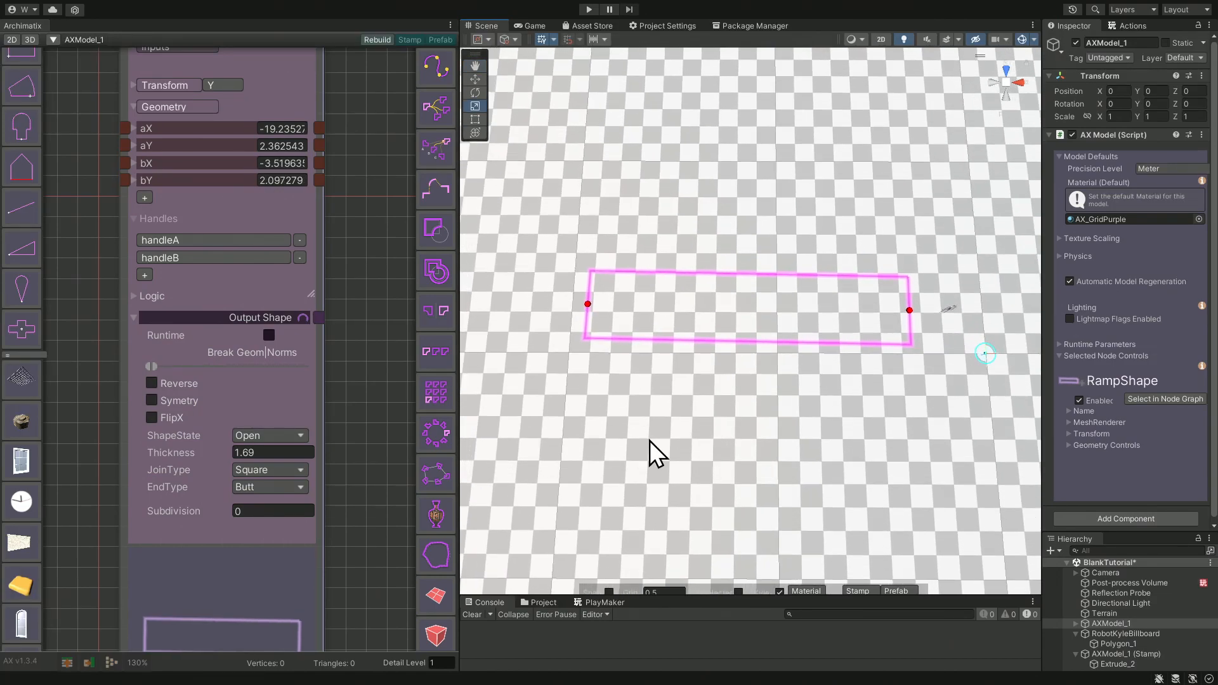
Set the output shape's JoinType to Miter and EndType to Square, nudging handleA to about (-19.20, 2.18).
{"action": "left_click", "coordinate": [284, 470]}
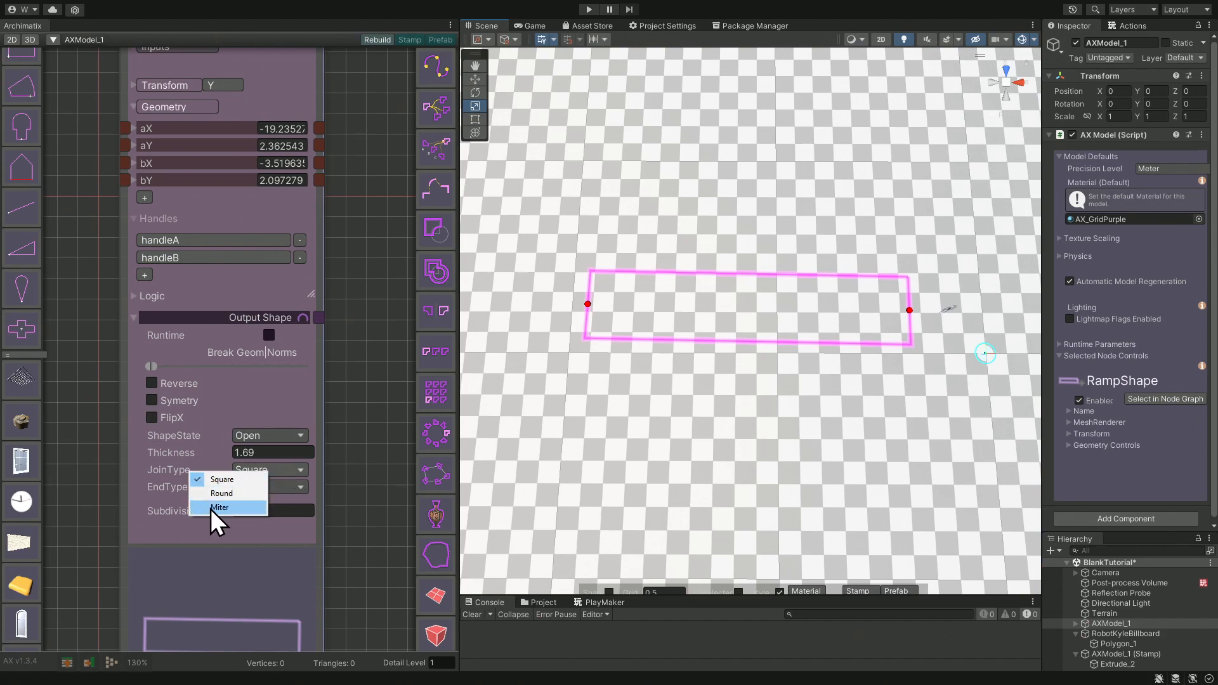
{"action": "left_click", "coordinate": [228, 509]}
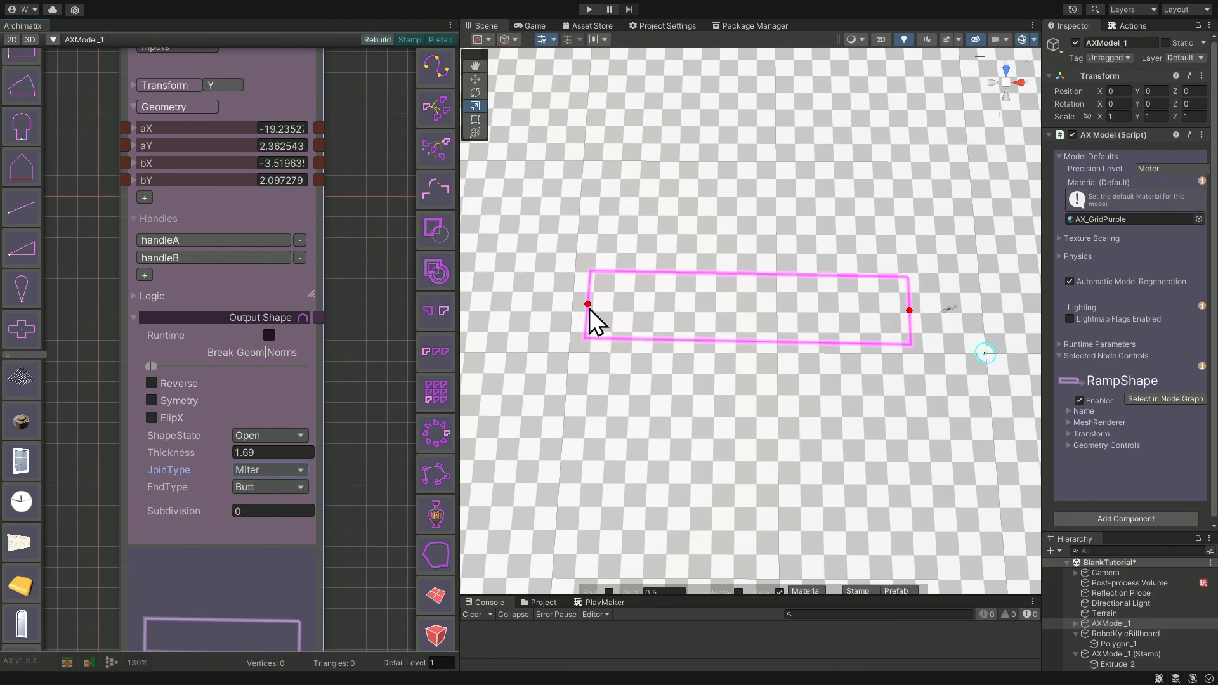
{"action": "left_click_drag", "start_coordinate": [588, 304], "coordinate": [588, 307]}
{"action": "left_click", "coordinate": [292, 486]}
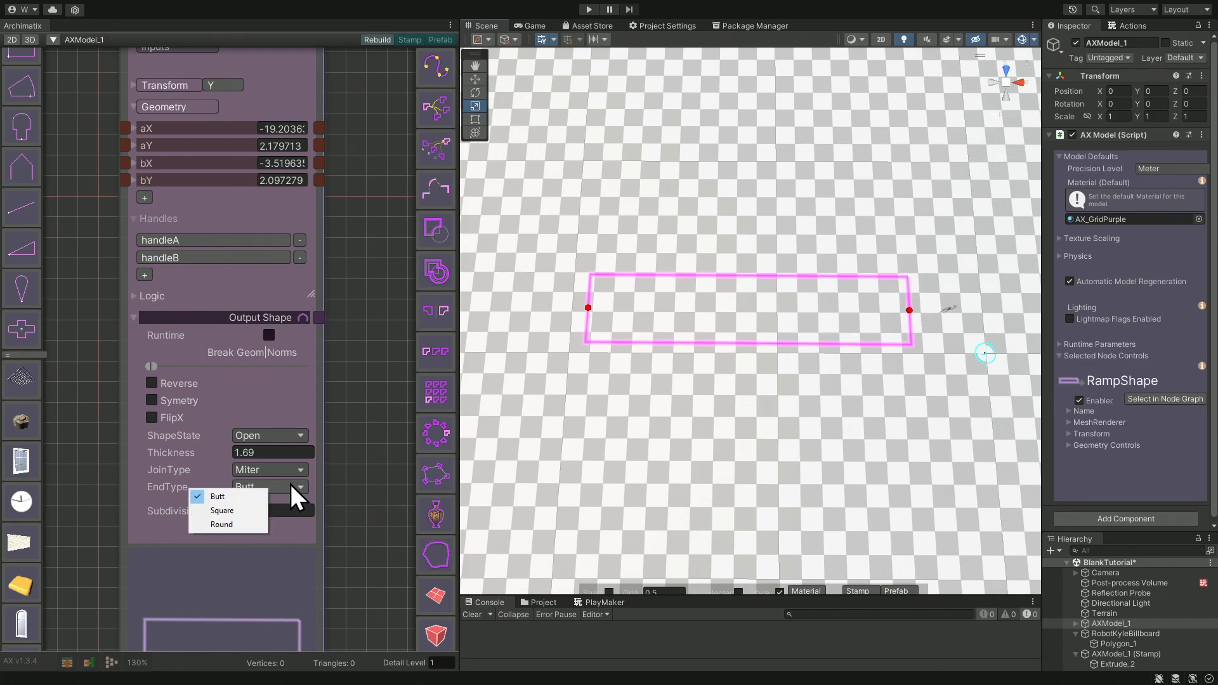
{"action": "left_click", "coordinate": [241, 511]}
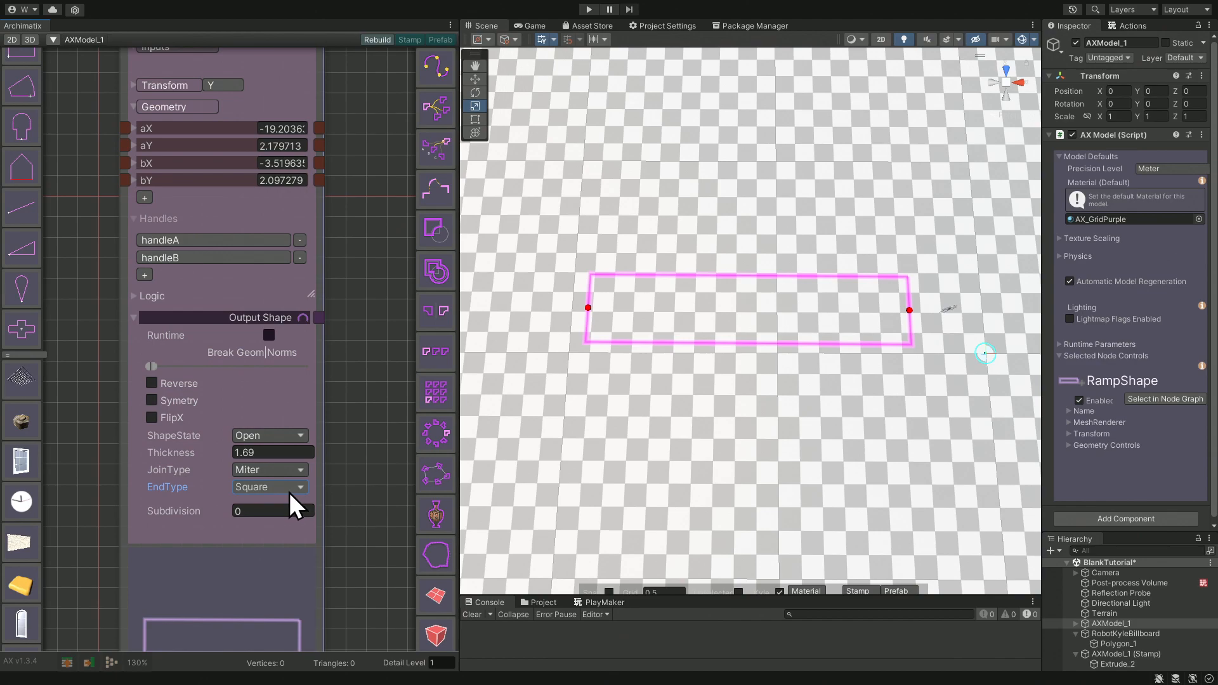
Set the output shape's JoinType to Square and adjust its Thickness to 1.72.
{"action": "left_click_drag", "start_coordinate": [177, 451], "coordinate": [184, 452]}
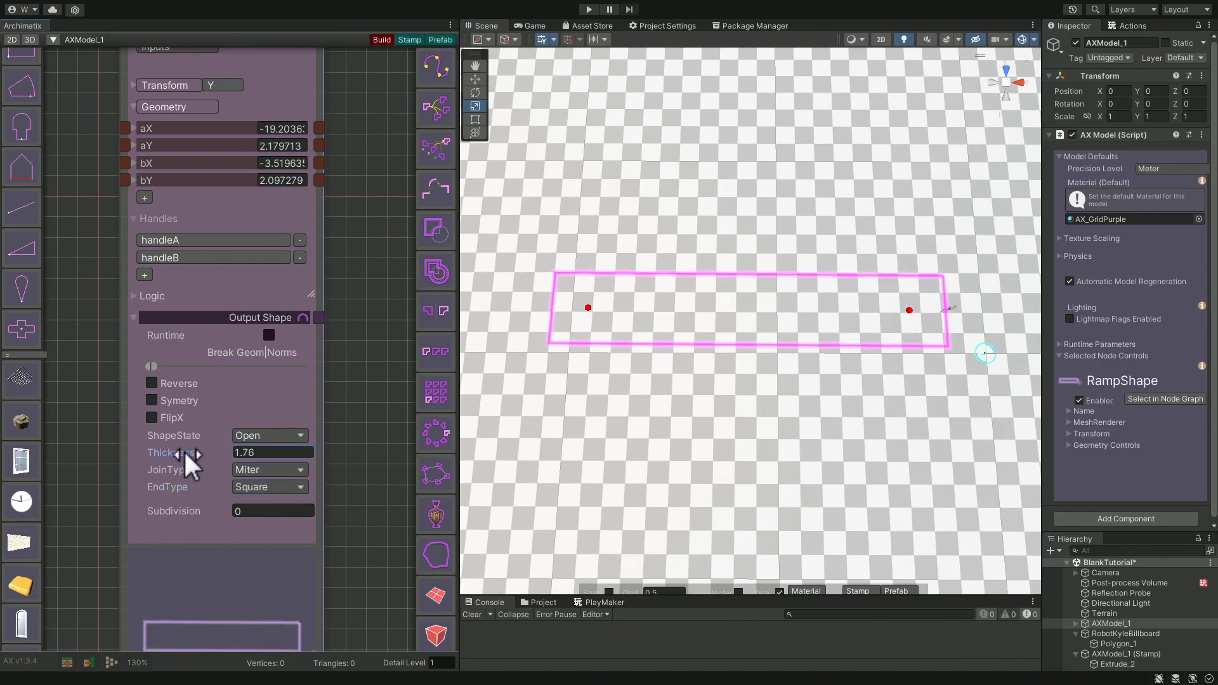
{"action": "left_click", "coordinate": [288, 473]}
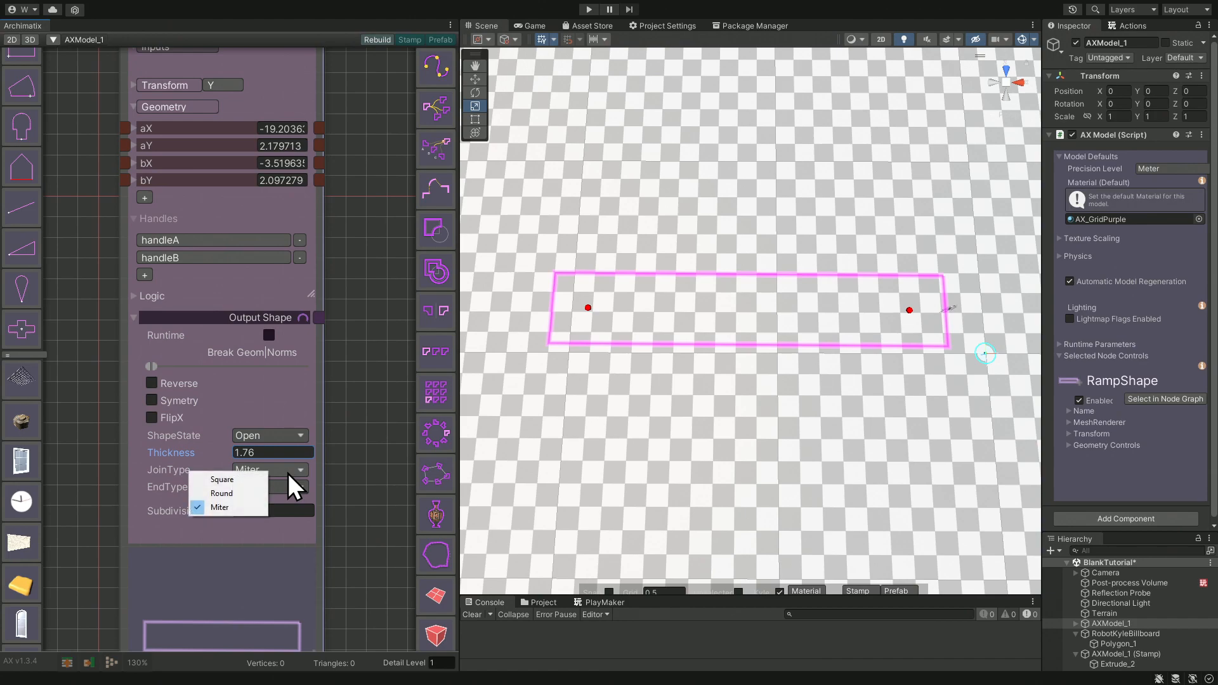
{"action": "left_click", "coordinate": [238, 480]}
{"action": "left_click_drag", "start_coordinate": [182, 450], "coordinate": [185, 450]}
{"action": "left_click_drag", "start_coordinate": [178, 451], "coordinate": [185, 450]}
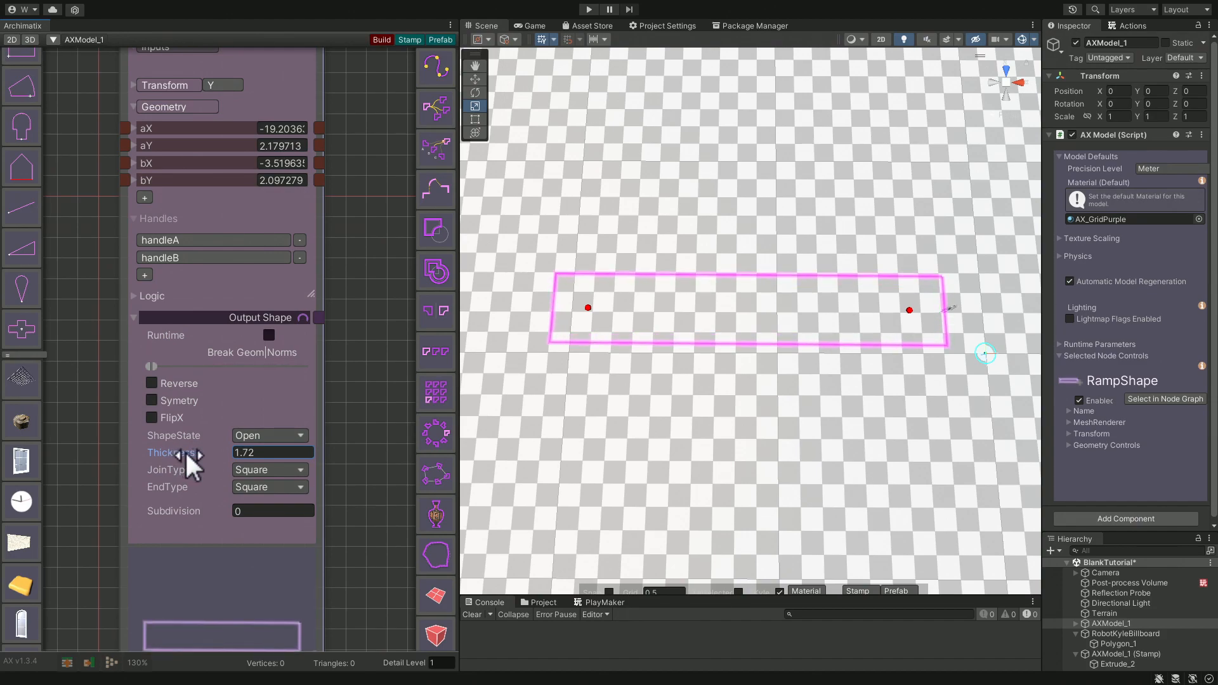
{"action": "left_click", "coordinate": [288, 469]}
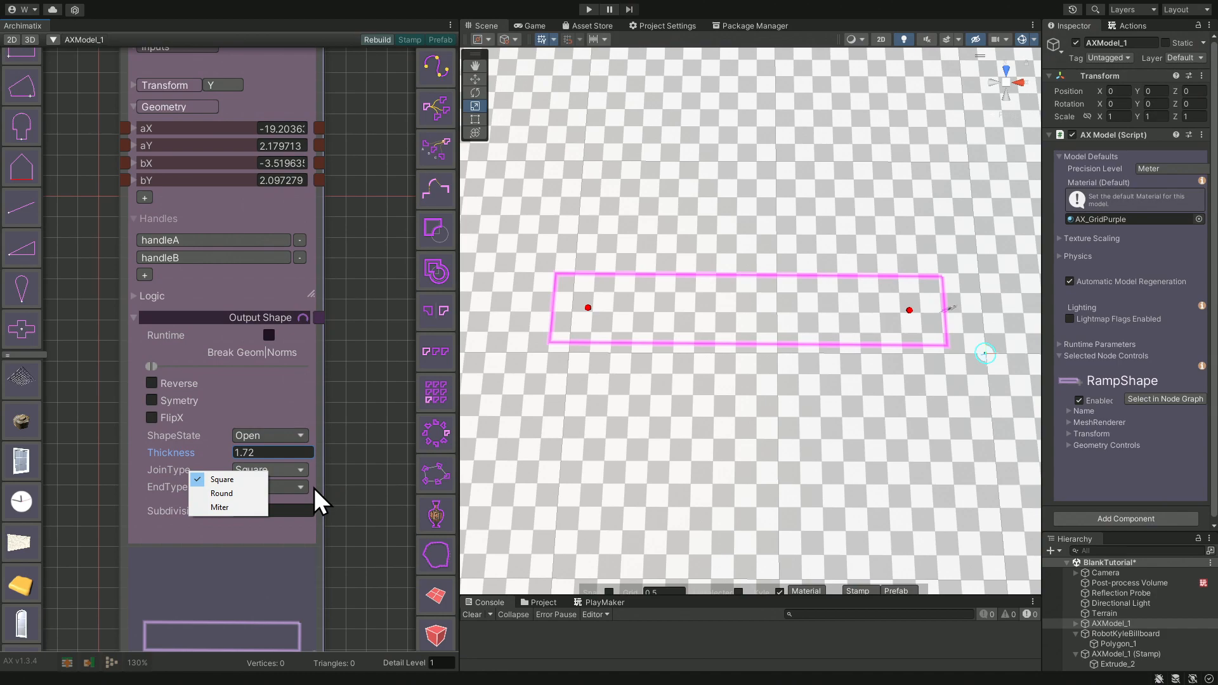
Set the EndType to Butt with a Thickness of 1.94, and move handleA to about (-14.99, 1.98).
{"action": "left_click", "coordinate": [301, 488]}
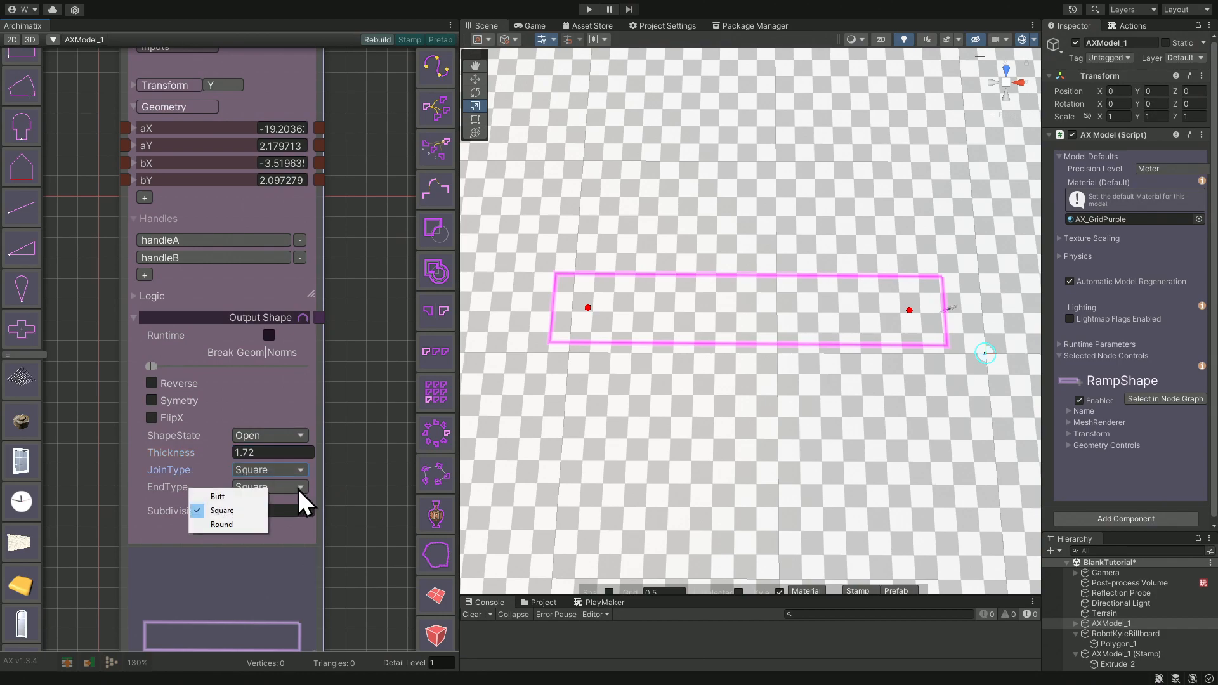
{"action": "left_click", "coordinate": [242, 497]}
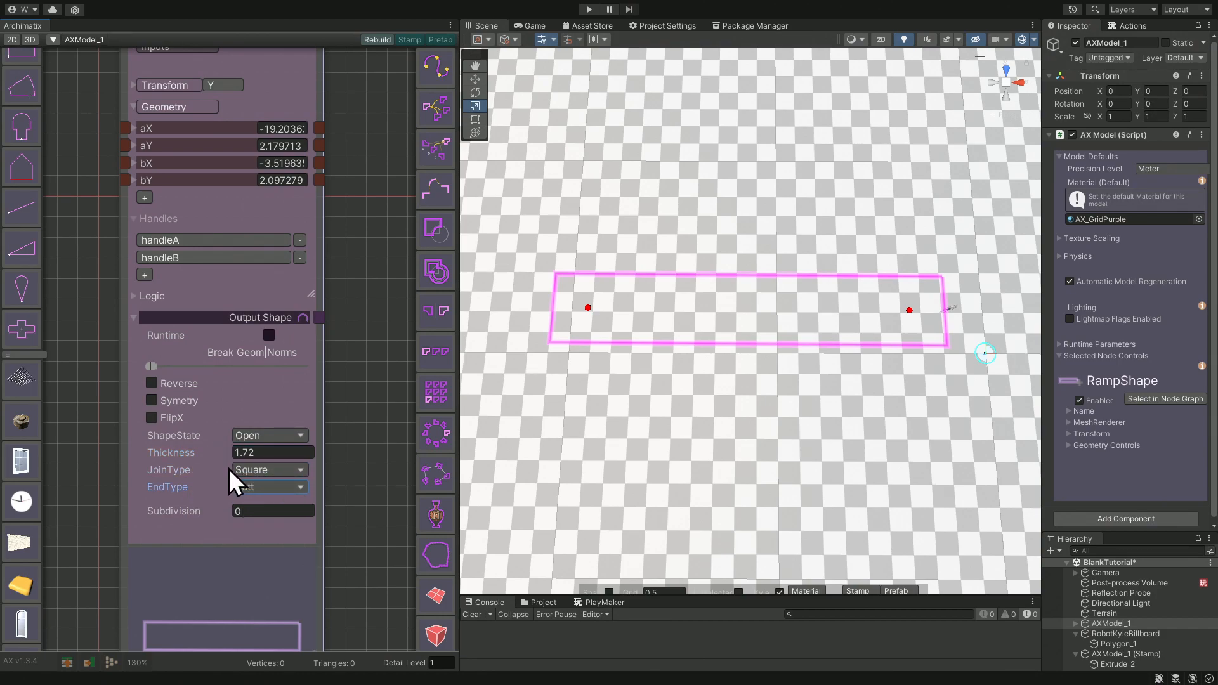
{"action": "left_click_drag", "start_coordinate": [180, 452], "coordinate": [193, 453]}
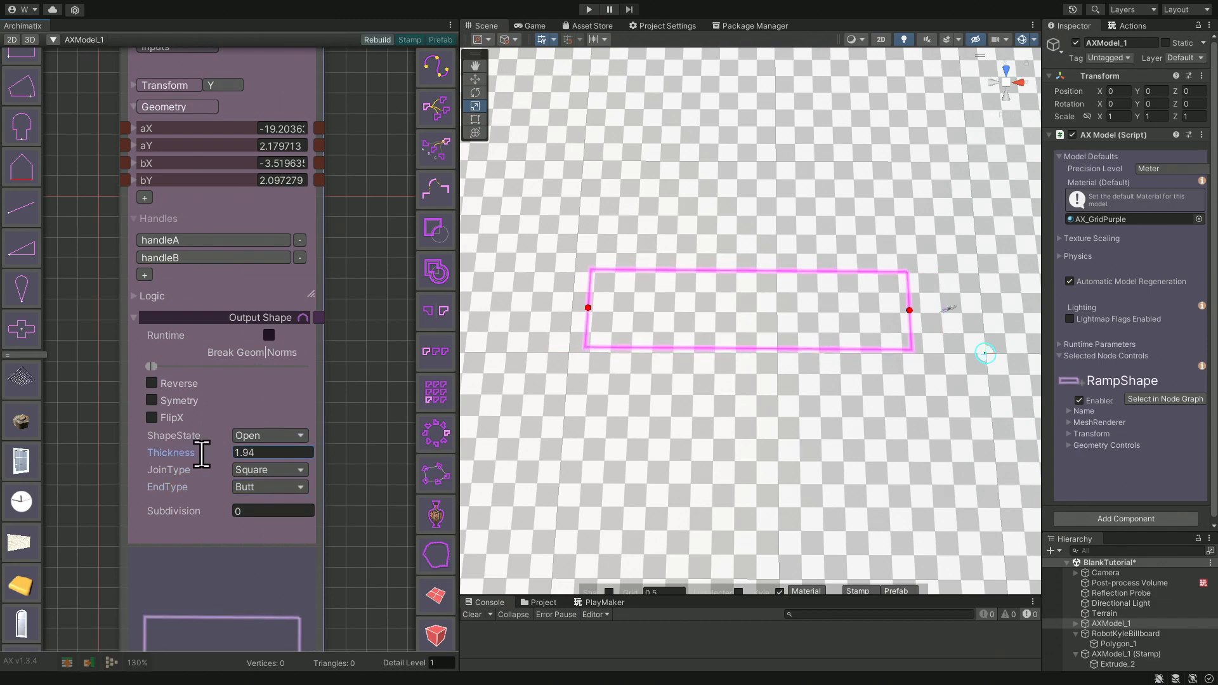
{"action": "left_click_drag", "start_coordinate": [589, 310], "coordinate": [675, 312]}
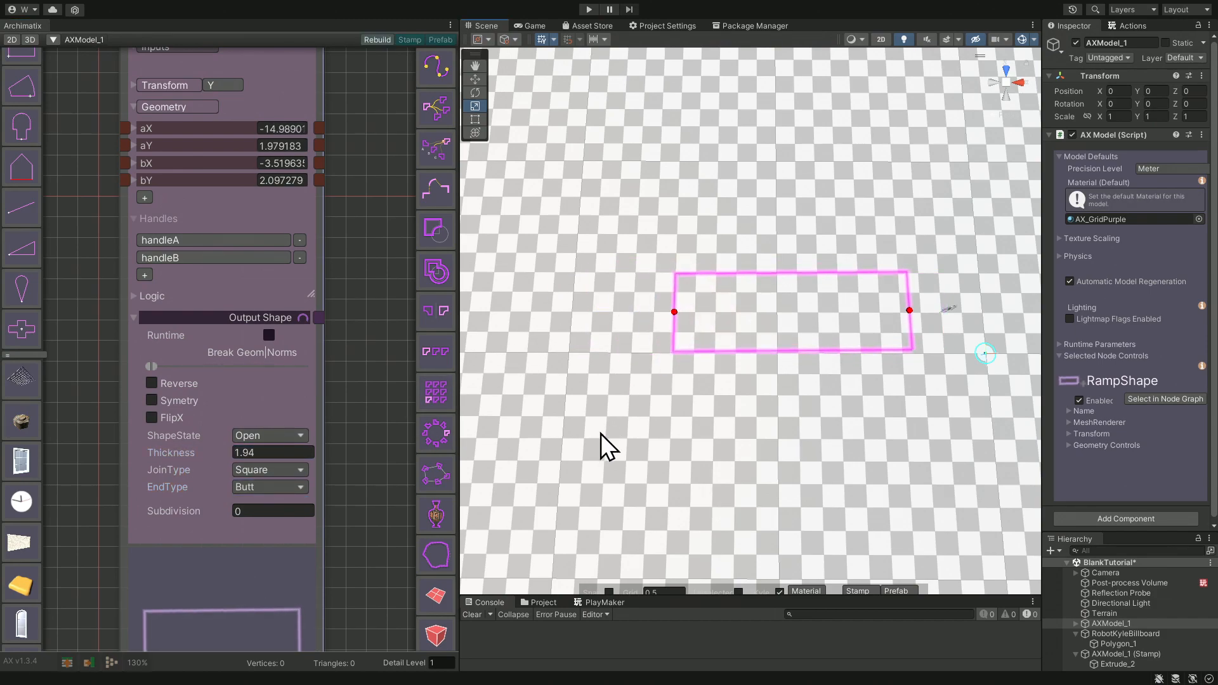
Switch the EndType to Square, nudge handleA to about (-15.14, 2.01), and widen the Thickness to 2.37.
{"action": "left_click", "coordinate": [285, 486]}
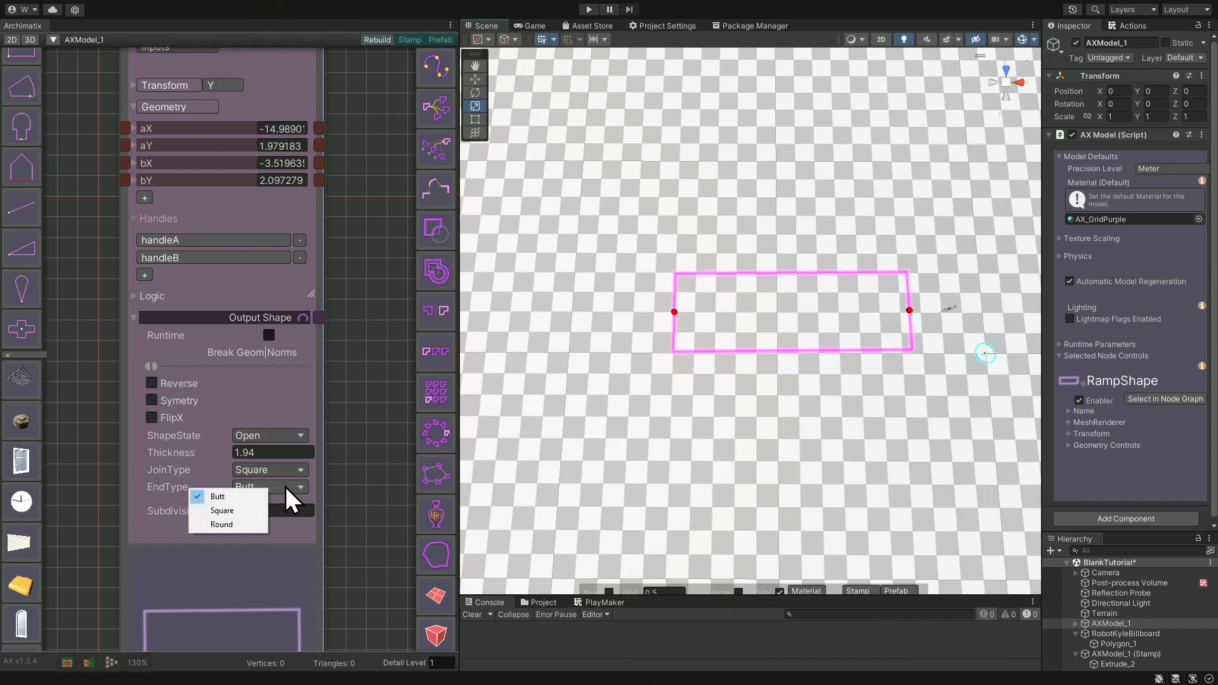
{"action": "left_click", "coordinate": [229, 511]}
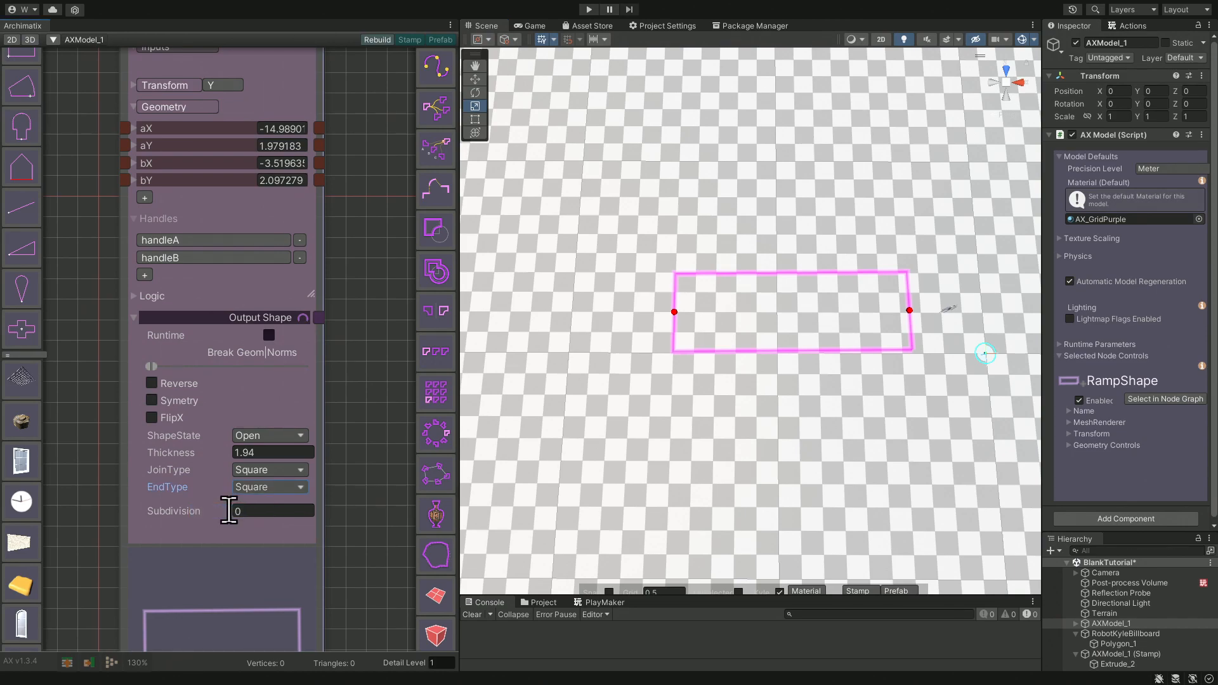
{"action": "mouse_move", "coordinate": [674, 311]}
{"action": "left_mouse_down"}
{"action": "mouse_move", "coordinate": [660, 322]}
{"action": "mouse_move", "coordinate": [671, 311]}
{"action": "left_mouse_up"}
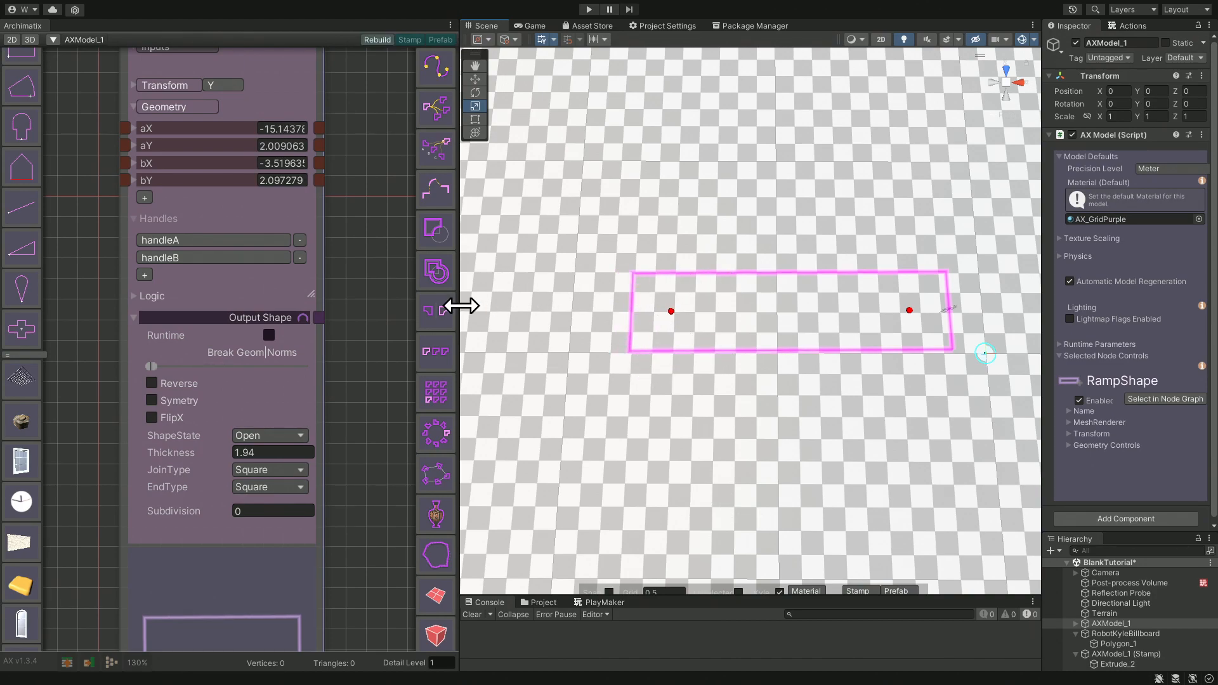
{"action": "mouse_move", "coordinate": [170, 452]}
{"action": "left_mouse_down"}
{"action": "mouse_move", "coordinate": [268, 442]}
{"action": "mouse_move", "coordinate": [154, 461]}
{"action": "mouse_move", "coordinate": [189, 463]}
{"action": "left_mouse_up"}
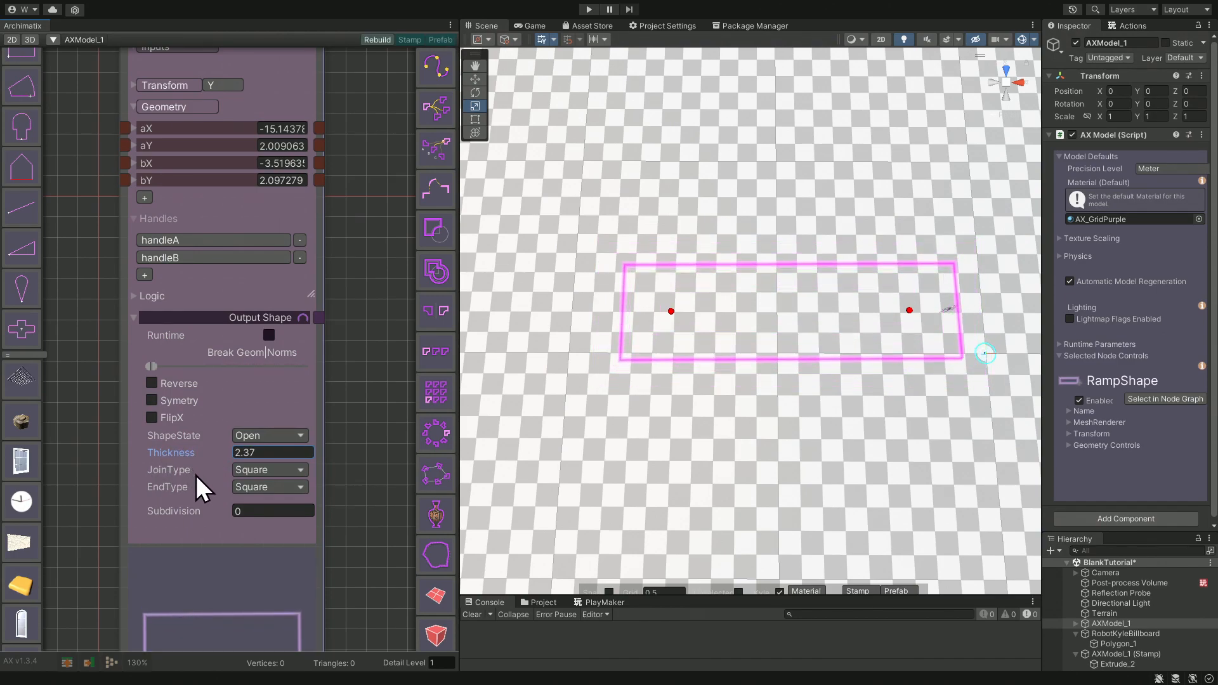
Angle the thickened line by moving handleA to about (-16.40, -3.28), and set its EndType to Round.
{"action": "left_click_drag", "start_coordinate": [672, 310], "coordinate": [641, 423]}
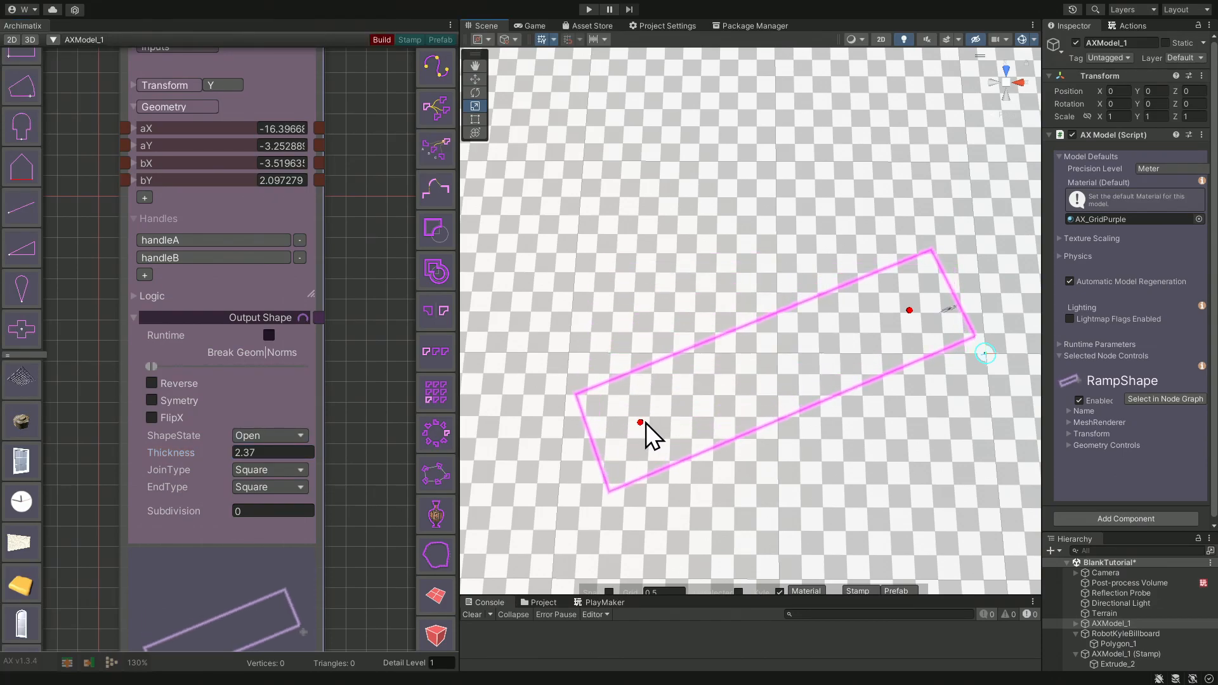
{"action": "left_click", "coordinate": [272, 489]}
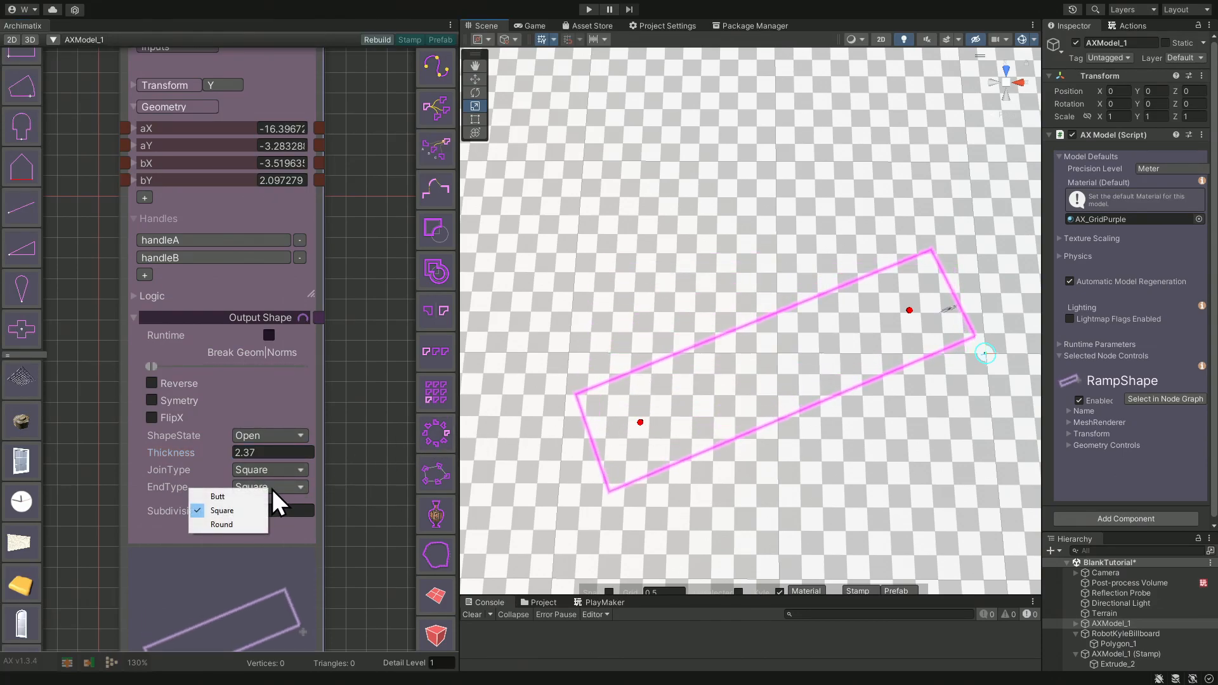
{"action": "left_click", "coordinate": [223, 524]}
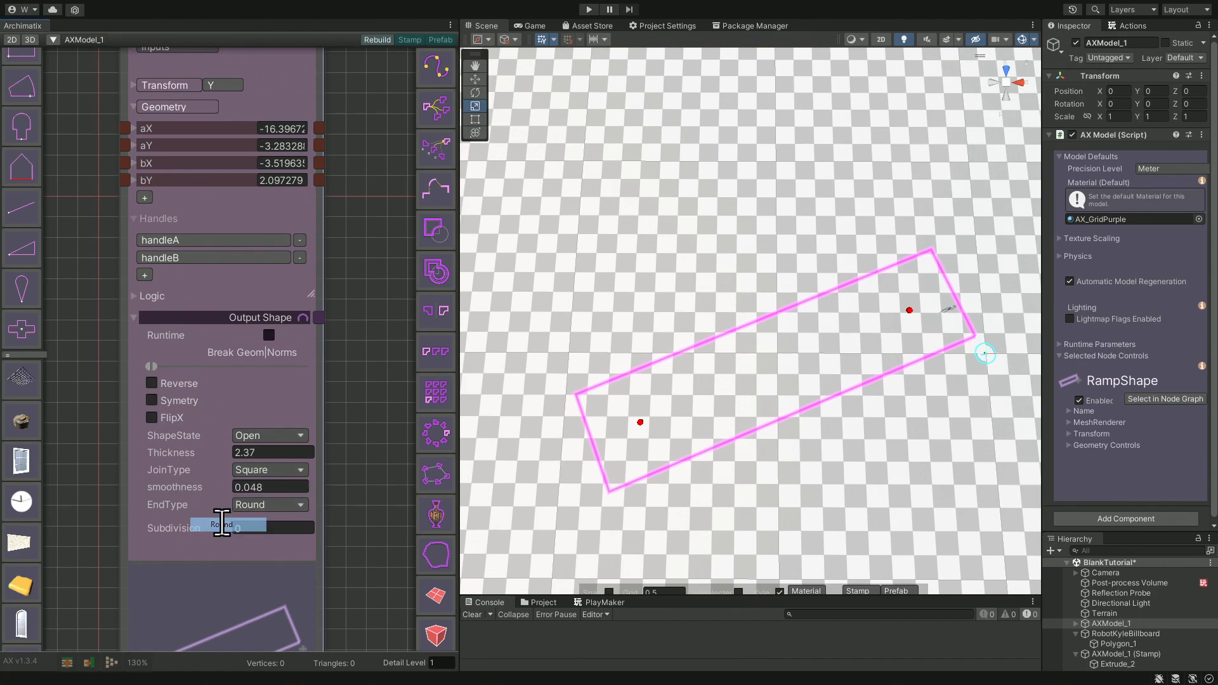
{"action": "left_click_drag", "start_coordinate": [178, 485], "coordinate": [173, 486]}
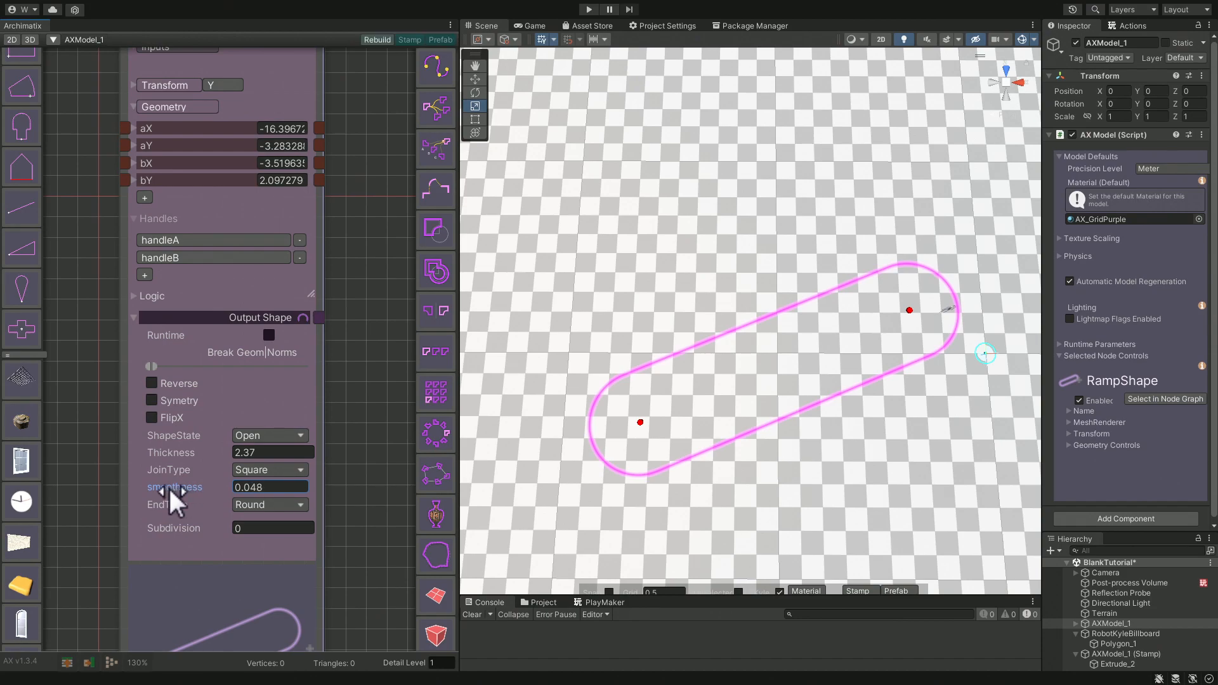
Examine the curvature of the line's rounded end around handleA up close from several angles.
{"action": "scroll", "coordinate": [540, 531], "scroll_direction": "up", "scroll_amount": 5}
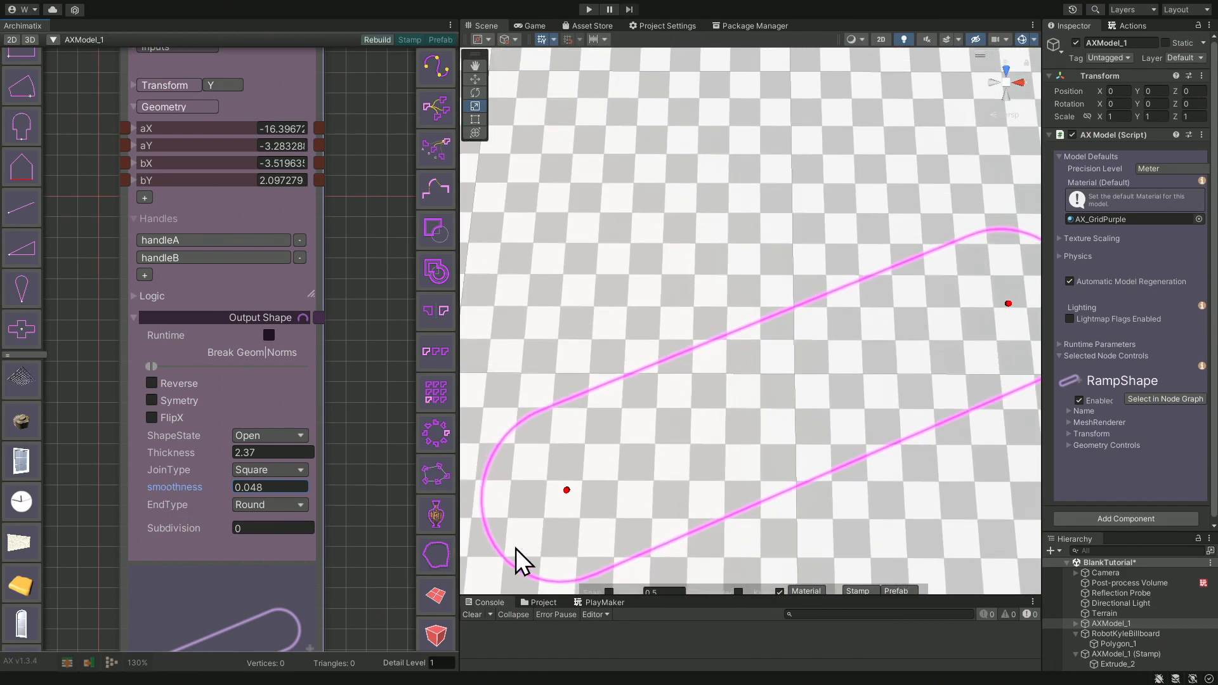
{"action": "middle_click_drag", "start_coordinate": [570, 464], "coordinate": [863, 208]}
{"action": "middle_click_drag", "start_coordinate": [687, 442], "coordinate": [712, 358]}
{"action": "scroll", "coordinate": [702, 384], "scroll_direction": "up", "scroll_amount": 6}
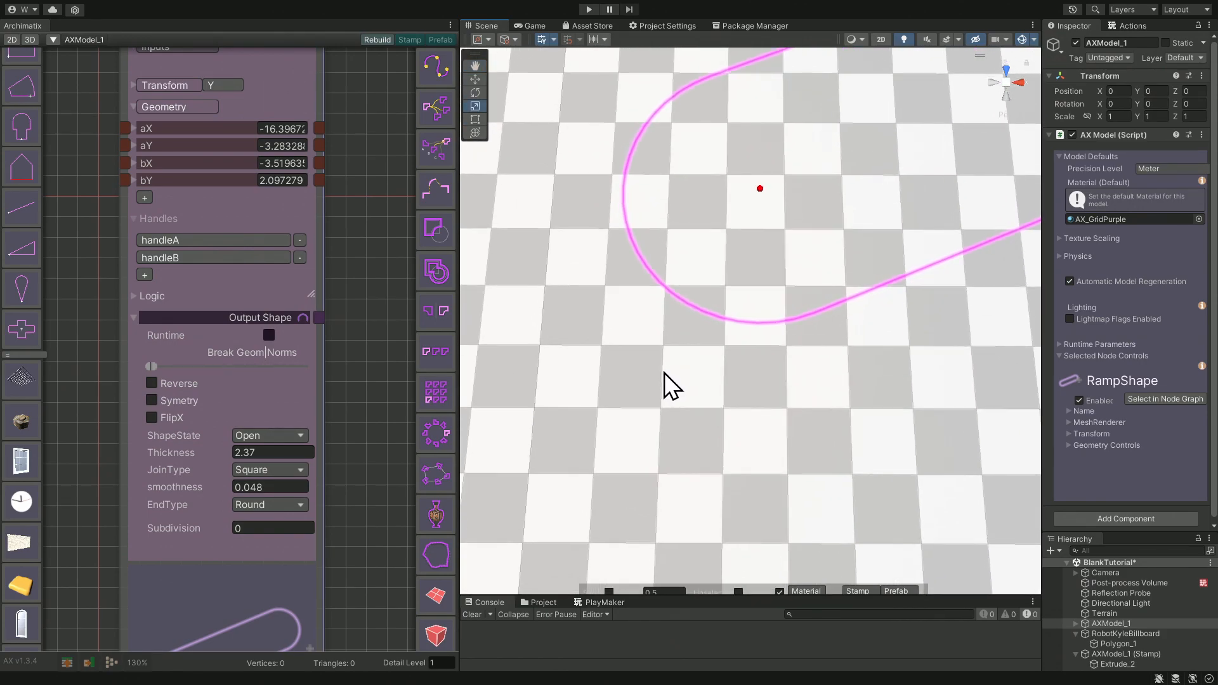
{"action": "middle_click_drag", "start_coordinate": [660, 381], "coordinate": [676, 498]}
{"action": "middle_click_drag", "start_coordinate": [699, 421], "coordinate": [664, 557]}
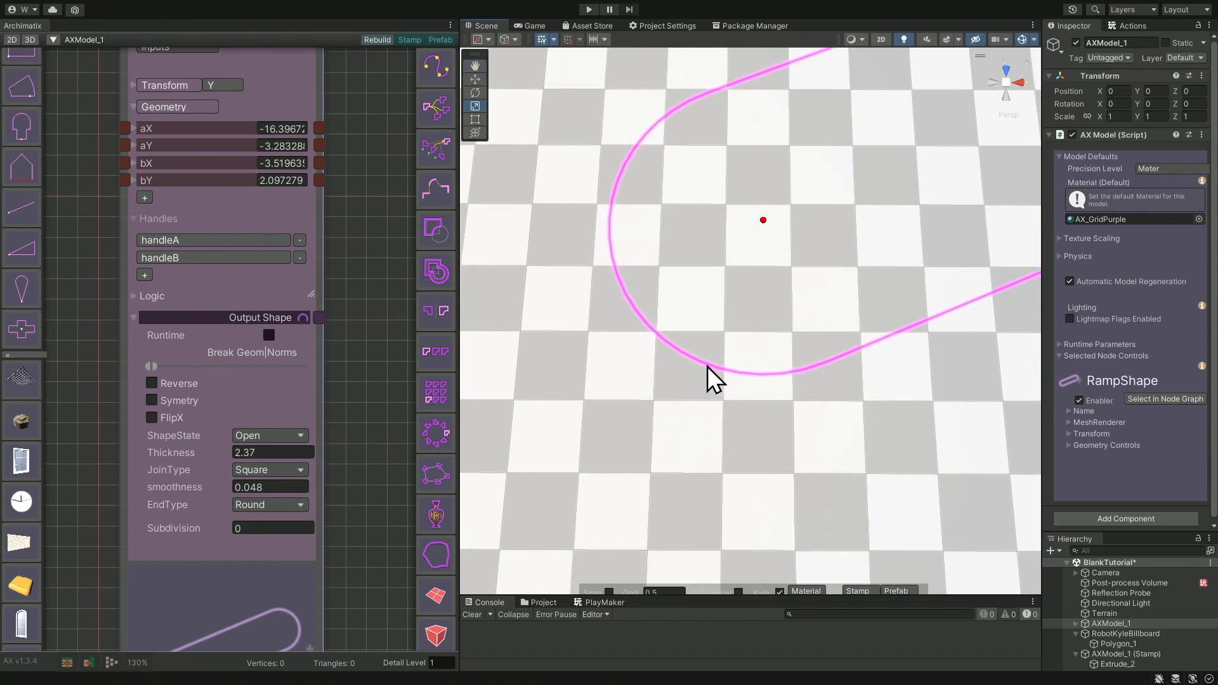
{"action": "left_click_drag", "start_coordinate": [655, 397], "coordinate": [592, 299], "text": "alt"}
{"action": "middle_click_drag", "start_coordinate": [679, 280], "coordinate": [694, 254]}
{"action": "middle_click_drag", "start_coordinate": [708, 330], "coordinate": [727, 305]}
{"action": "left_click_drag", "start_coordinate": [579, 441], "coordinate": [713, 383], "text": "alt"}
{"action": "middle_click_drag", "start_coordinate": [640, 471], "coordinate": [773, 250]}
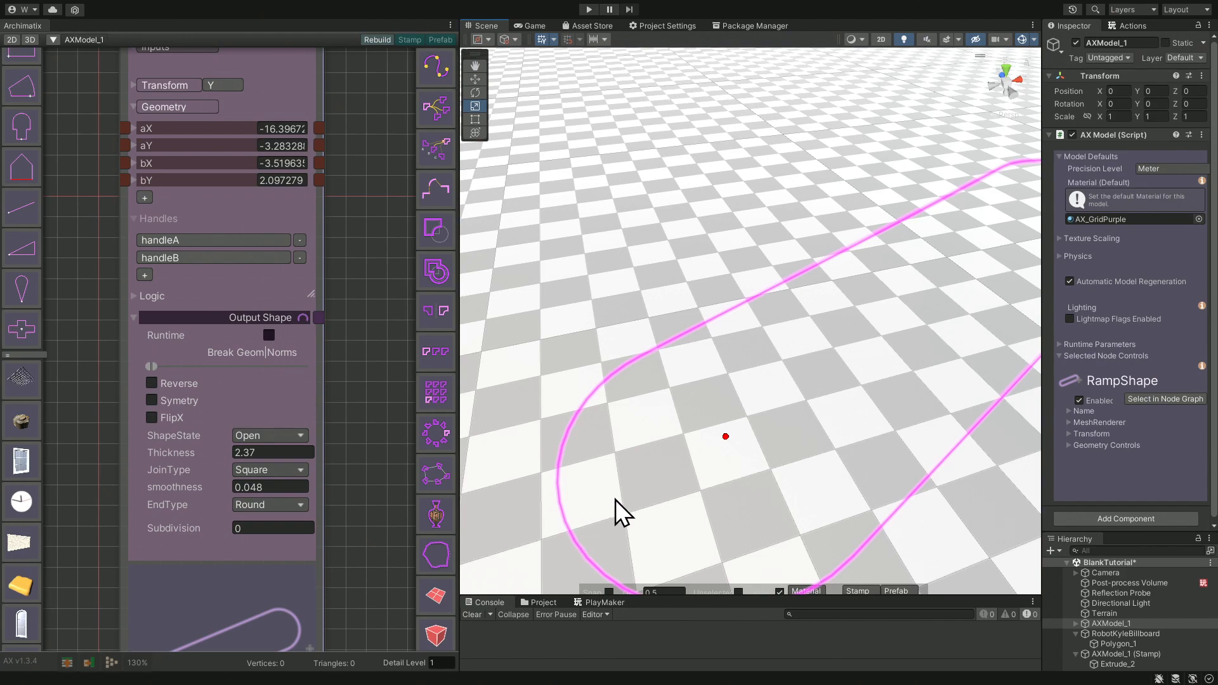
{"action": "middle_click_drag", "start_coordinate": [620, 462], "coordinate": [656, 225]}
{"action": "middle_click_drag", "start_coordinate": [680, 470], "coordinate": [698, 216]}
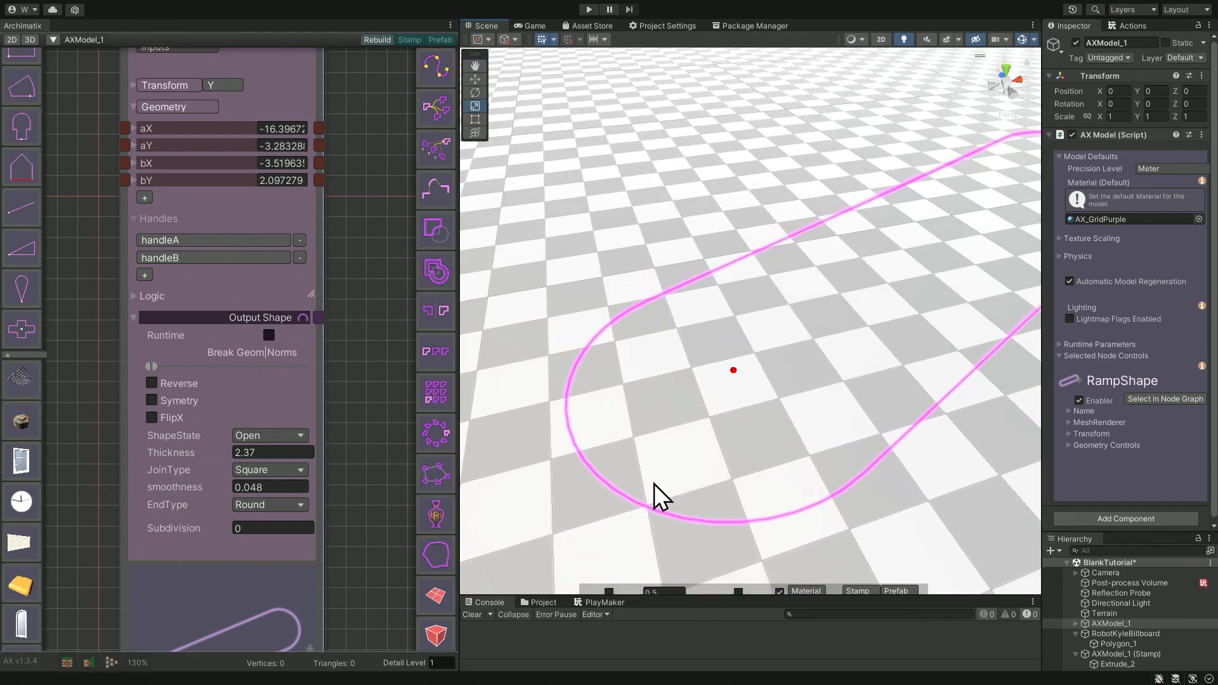
{"action": "scroll", "coordinate": [683, 461], "scroll_direction": "down", "scroll_amount": 2}
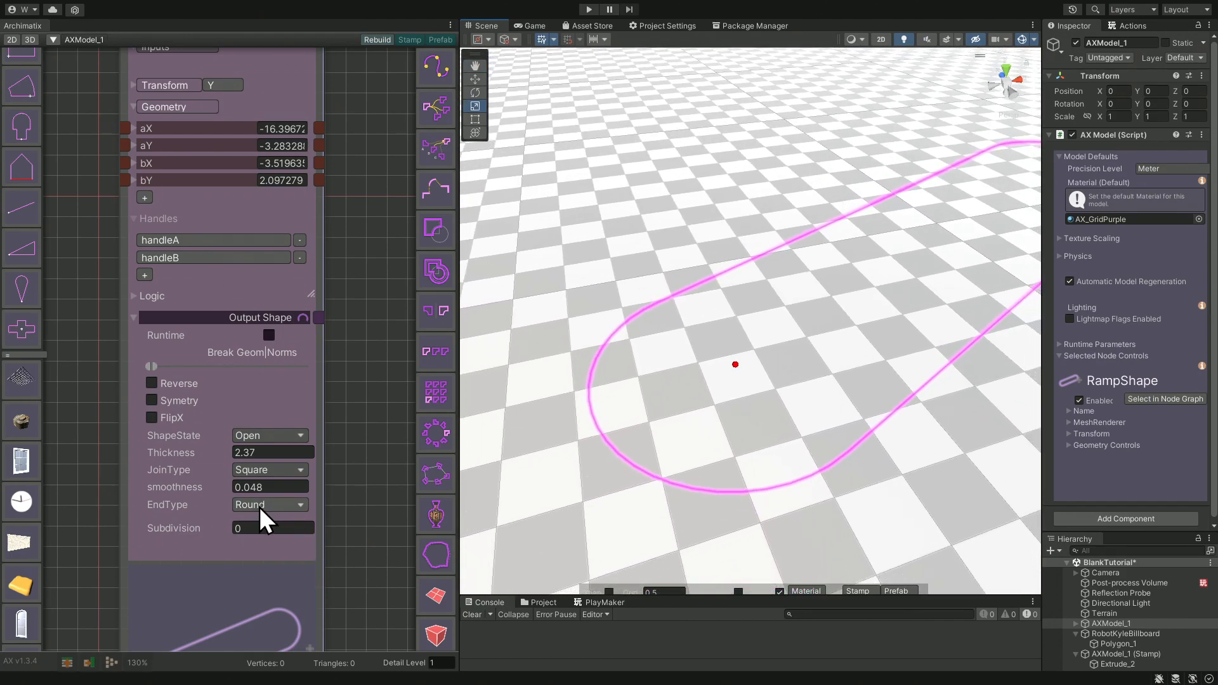
Try a smoothness of 1.78 on the rounded ends, checking the shape's vertex count, and return it to 0.048.
{"action": "left_click_drag", "start_coordinate": [180, 484], "coordinate": [238, 489]}
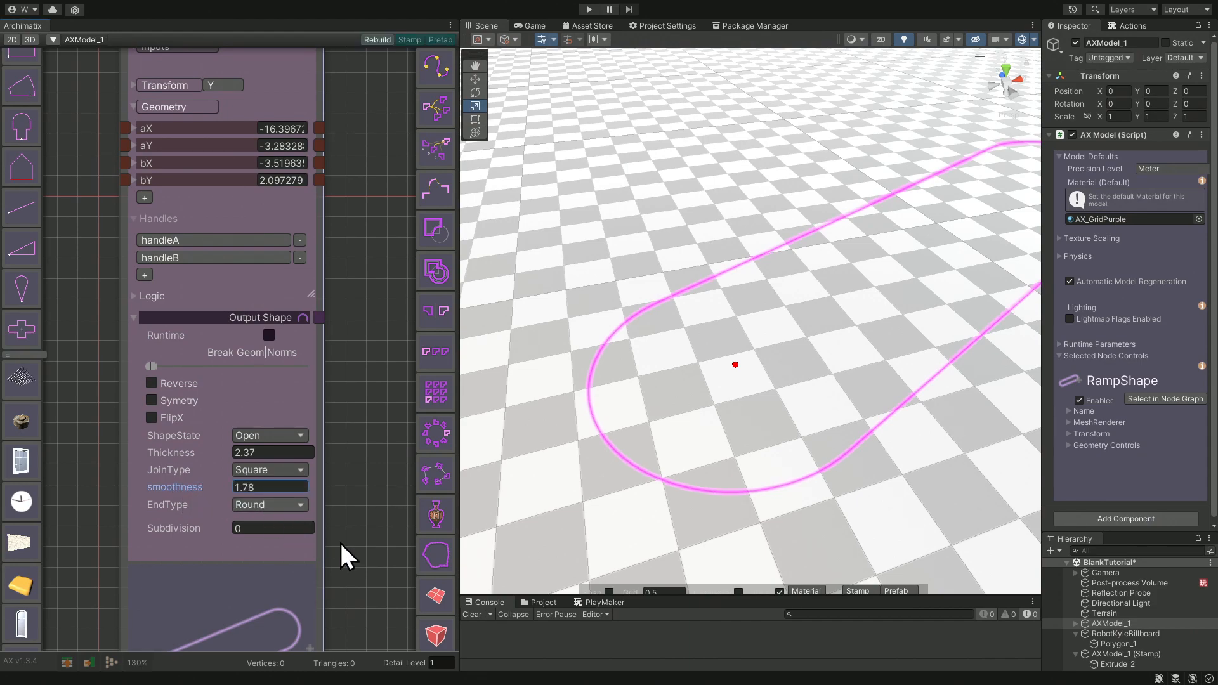
{"action": "middle_click_drag", "start_coordinate": [359, 553], "coordinate": [376, 374]}
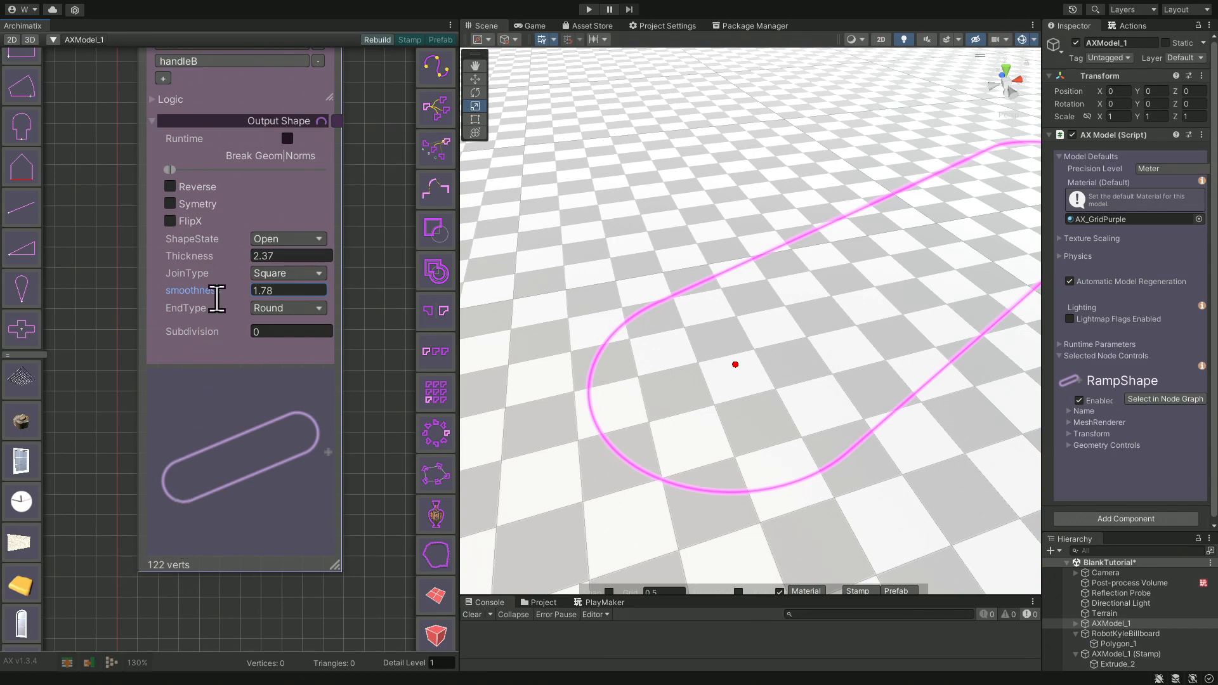
{"action": "left_click_drag", "start_coordinate": [208, 292], "coordinate": [151, 294]}
Slim the round-ended line down to a Thickness of 1.14 and inspect the whole shape from above.
{"action": "scroll", "coordinate": [657, 452], "scroll_direction": "down", "scroll_amount": 5}
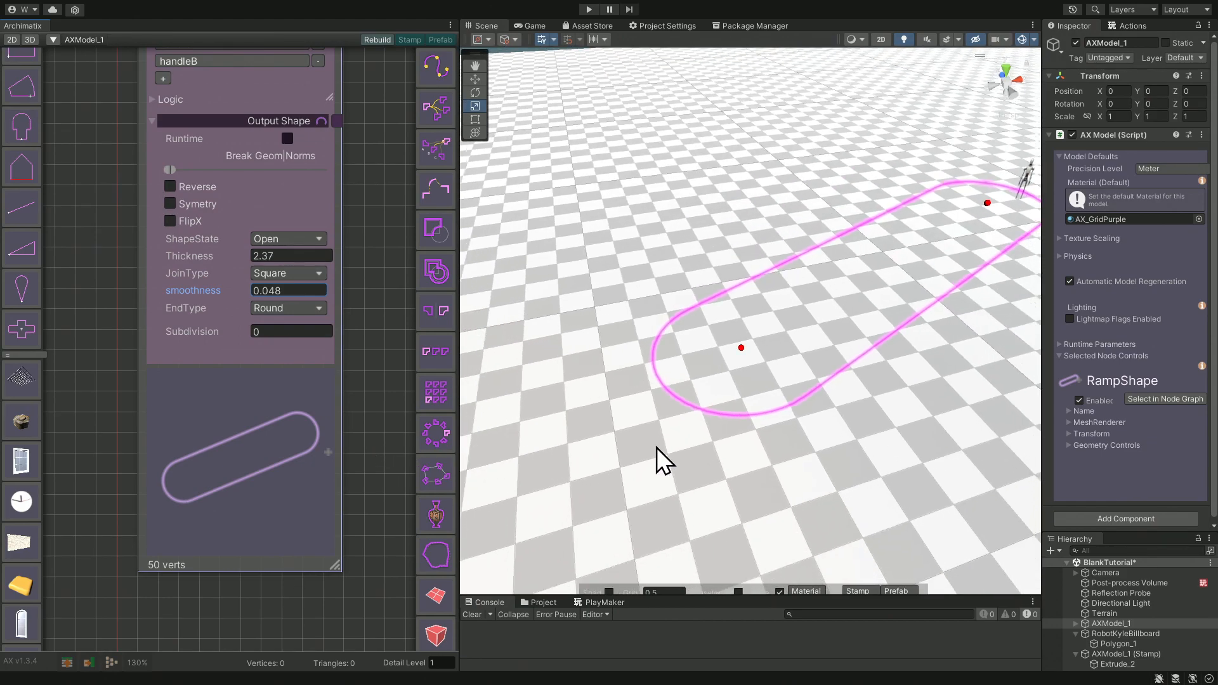
{"action": "scroll", "coordinate": [657, 447], "scroll_direction": "down", "scroll_amount": 2}
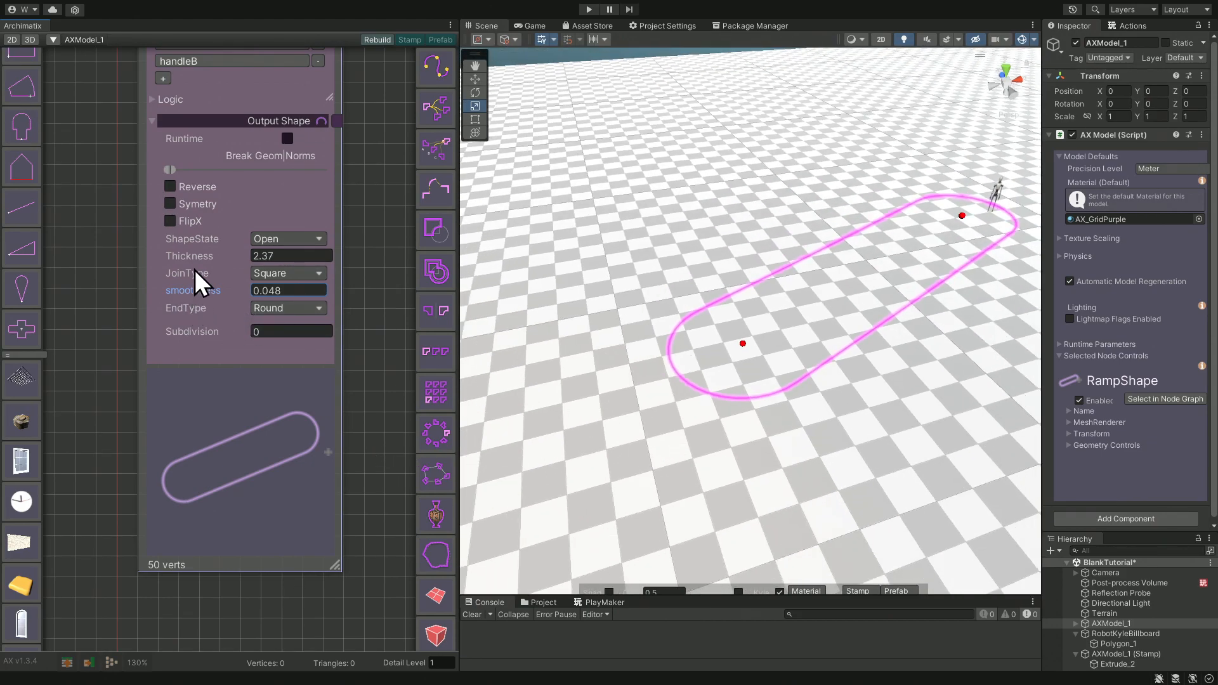
{"action": "left_click_drag", "start_coordinate": [193, 258], "coordinate": [178, 277]}
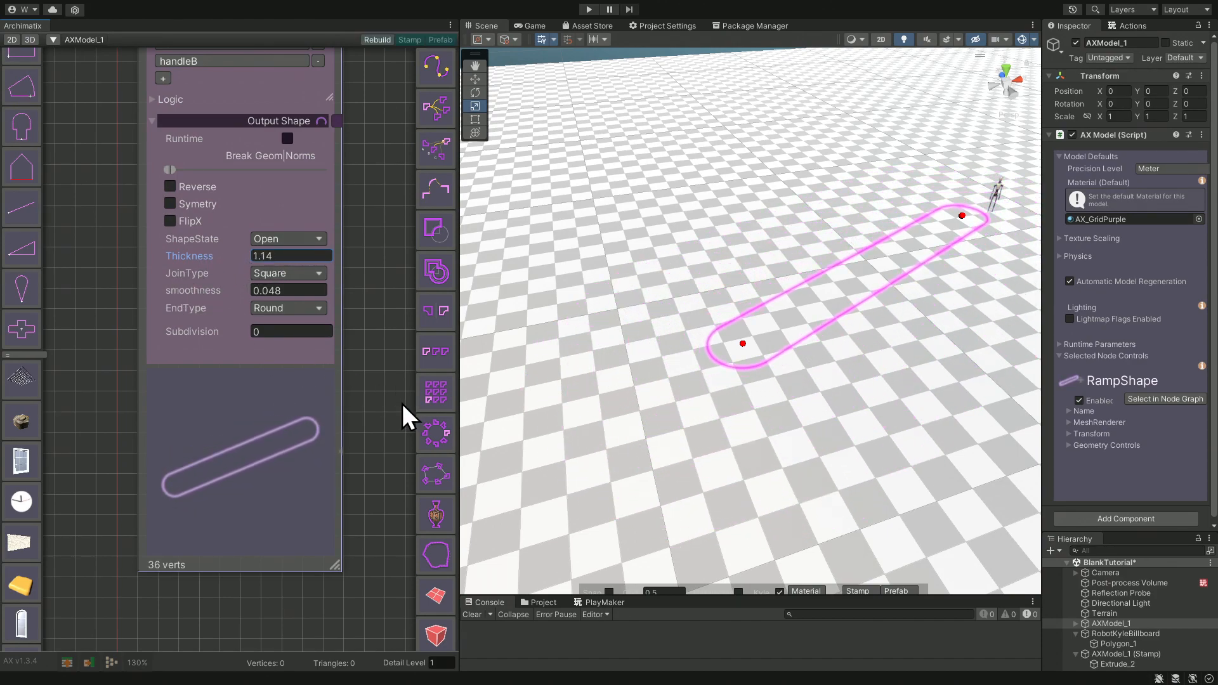
{"action": "right_click_drag", "start_coordinate": [825, 398], "coordinate": [684, 517], "text": "alt"}
{"action": "left_click_drag", "start_coordinate": [845, 438], "coordinate": [774, 581], "text": "alt"}
{"action": "scroll", "coordinate": [821, 427], "scroll_direction": "down", "scroll_amount": 3}
{"action": "middle_click_drag", "start_coordinate": [845, 362], "coordinate": [578, 477]}
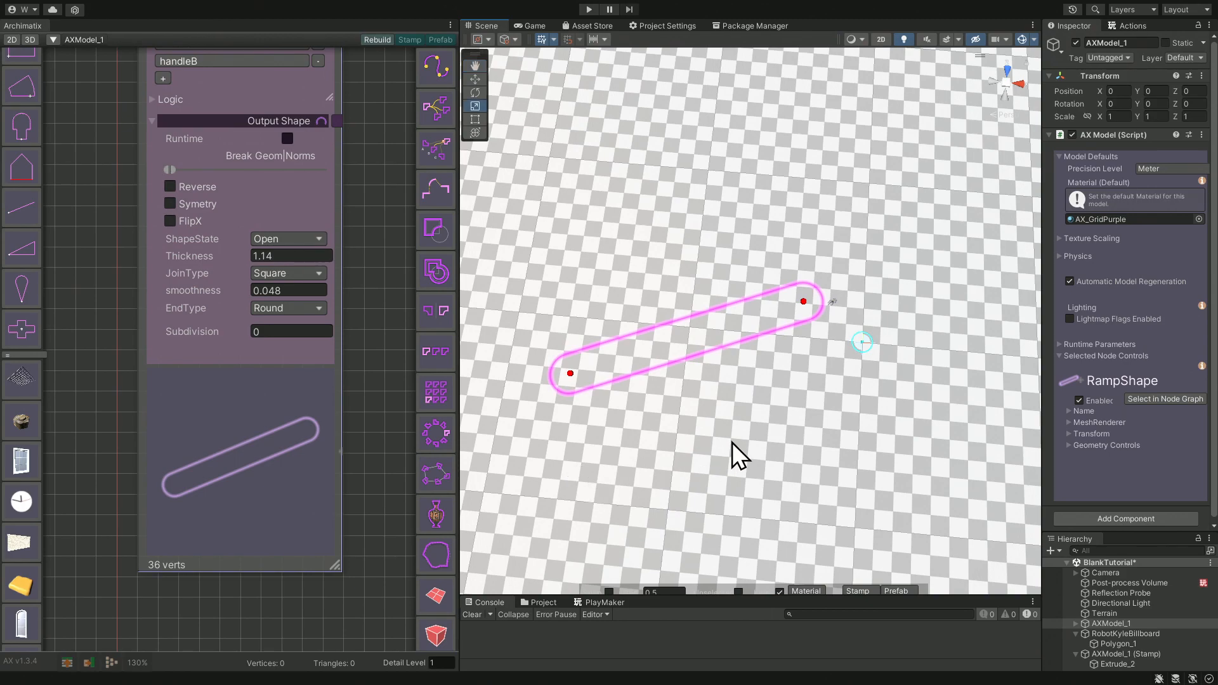
Rename the RampShape node to "line".
{"action": "scroll", "coordinate": [352, 467], "scroll_direction": "down", "scroll_amount": 4}
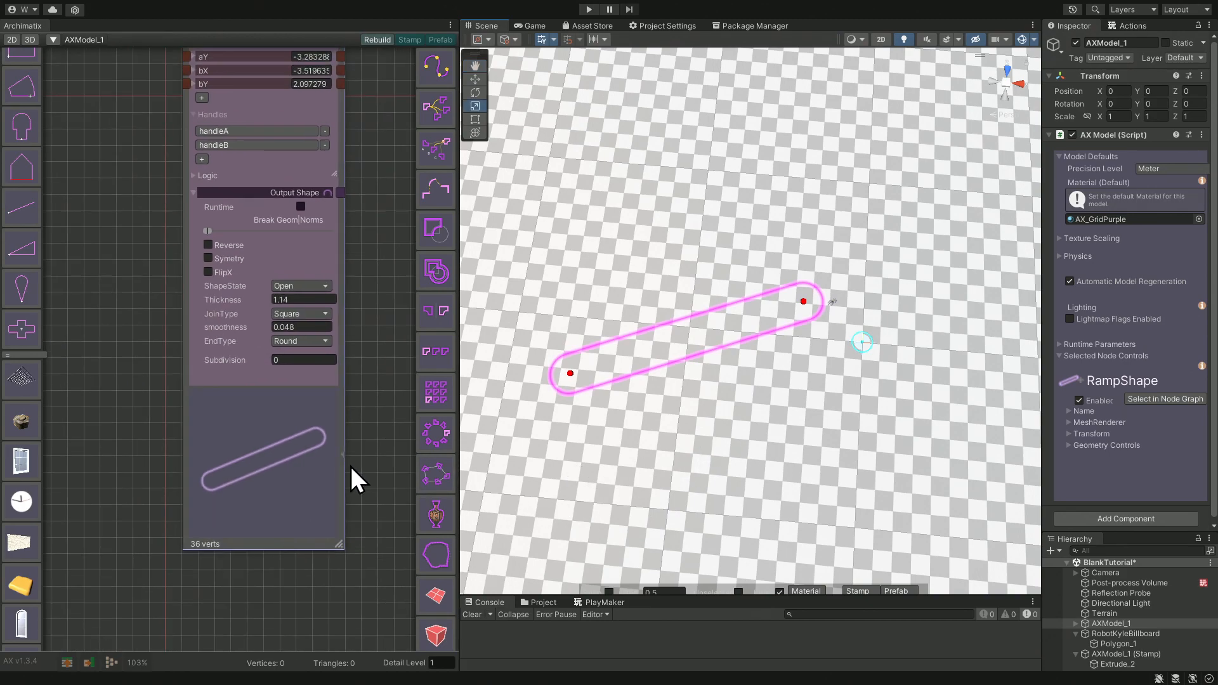
{"action": "middle_click_drag", "start_coordinate": [359, 539], "coordinate": [234, 623]}
{"action": "scroll", "coordinate": [307, 417], "scroll_direction": "down", "scroll_amount": 4}
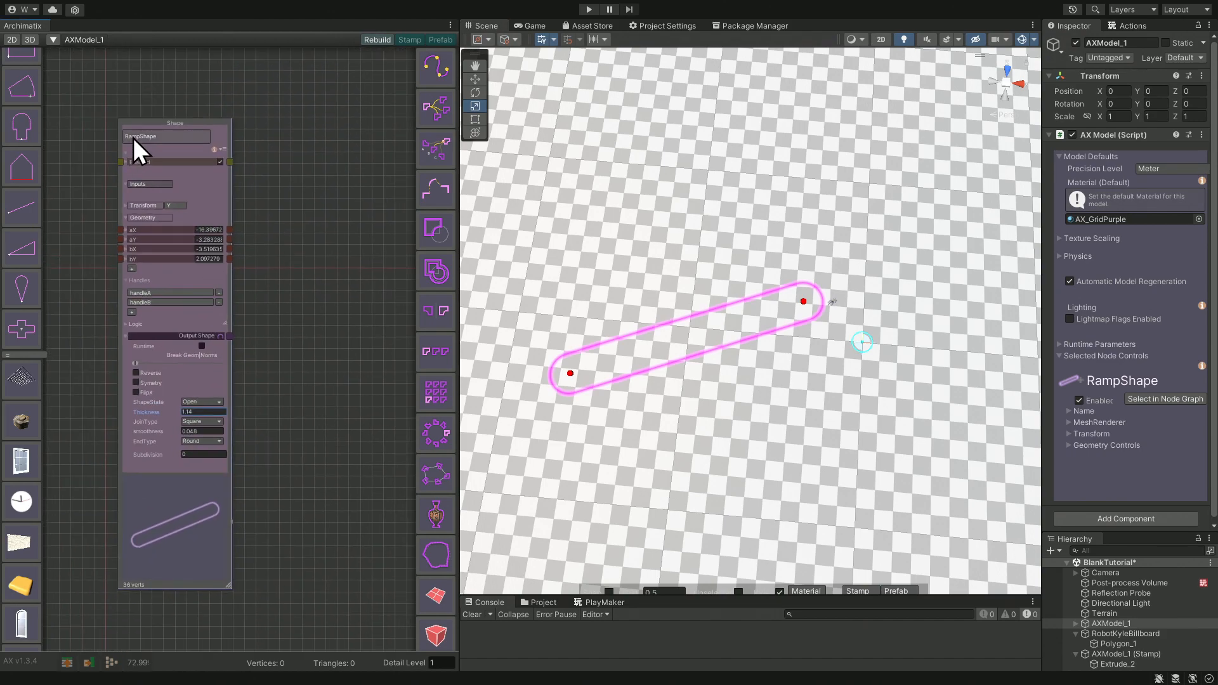
{"action": "scroll", "coordinate": [137, 134], "scroll_direction": "up", "scroll_amount": 5}
{"action": "scroll", "coordinate": [141, 134], "scroll_direction": "up", "scroll_amount": 2}
{"action": "left_click", "coordinate": [171, 141]}
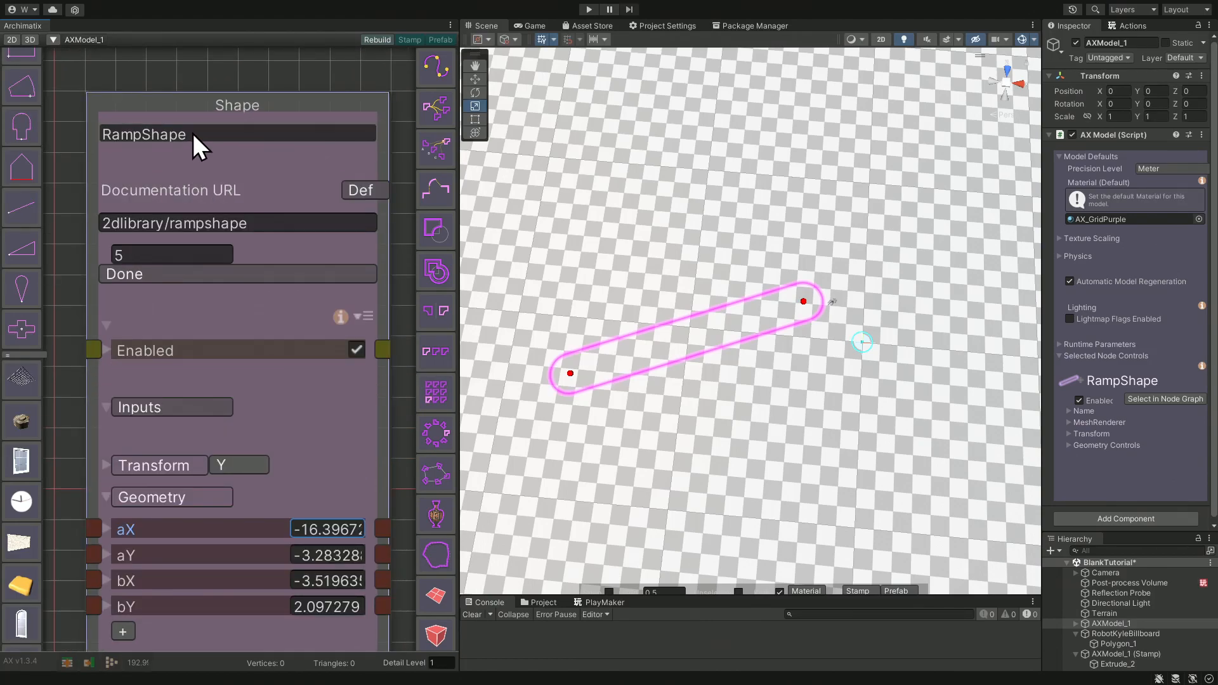
{"action": "left_click_drag", "start_coordinate": [193, 134], "coordinate": [109, 138]}
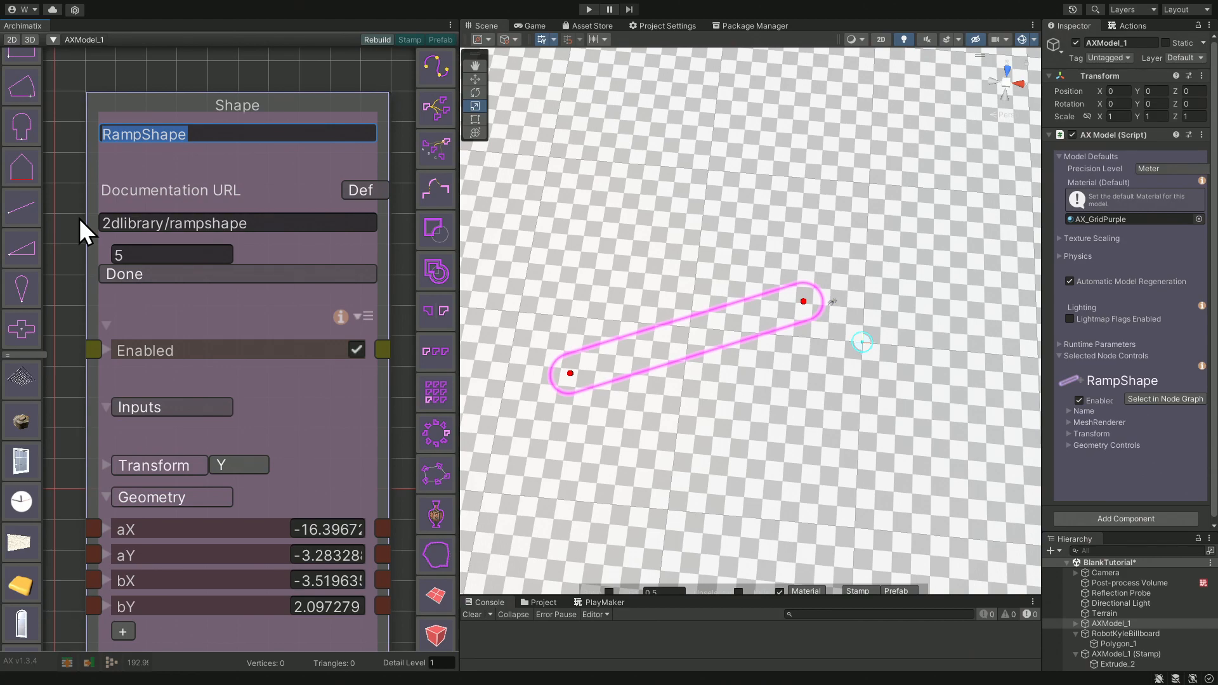
{"action": "type", "text": "line"}
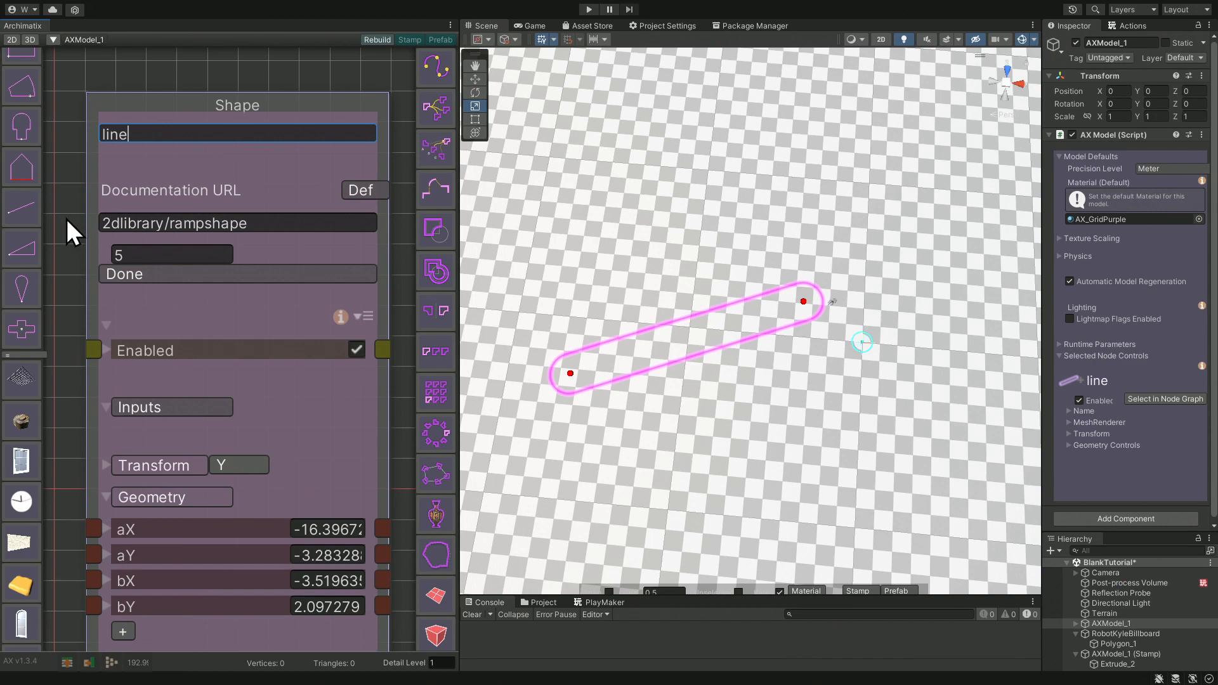
Clear the node's Documentation URL and set the number below it to 0.
{"action": "left_click", "coordinate": [254, 222]}
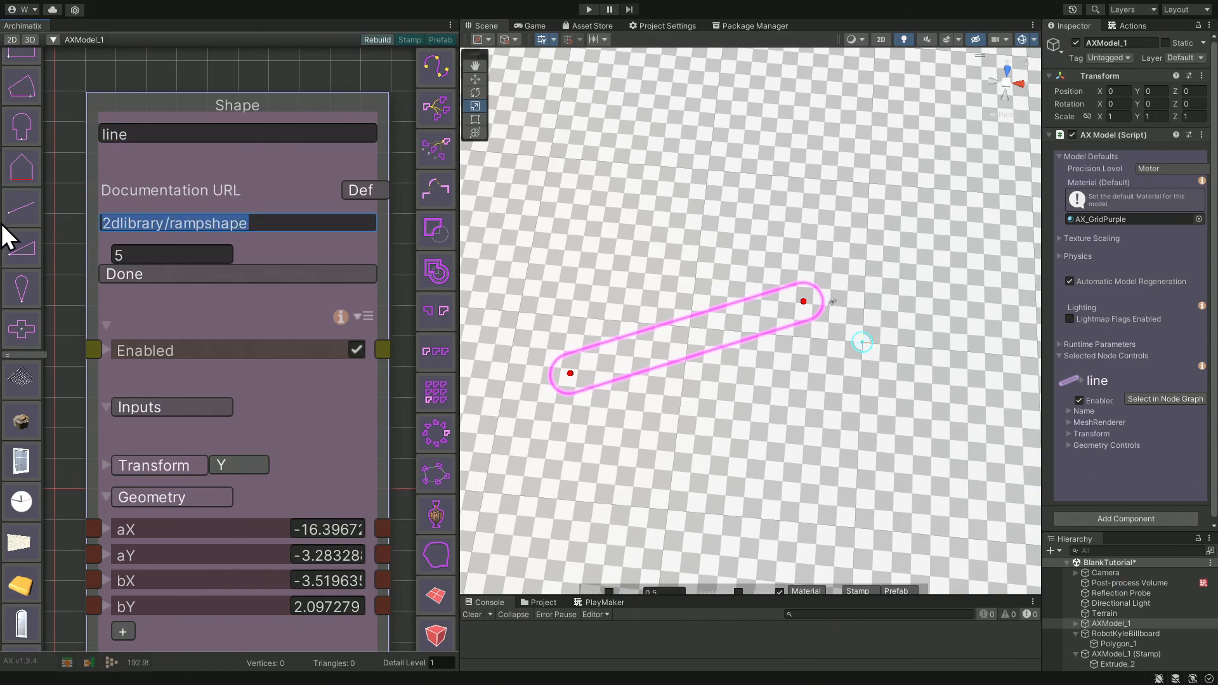
{"action": "key", "text": "BackSpace"}
{"action": "key", "text": "Tab"}
{"action": "type", "text": "0"}
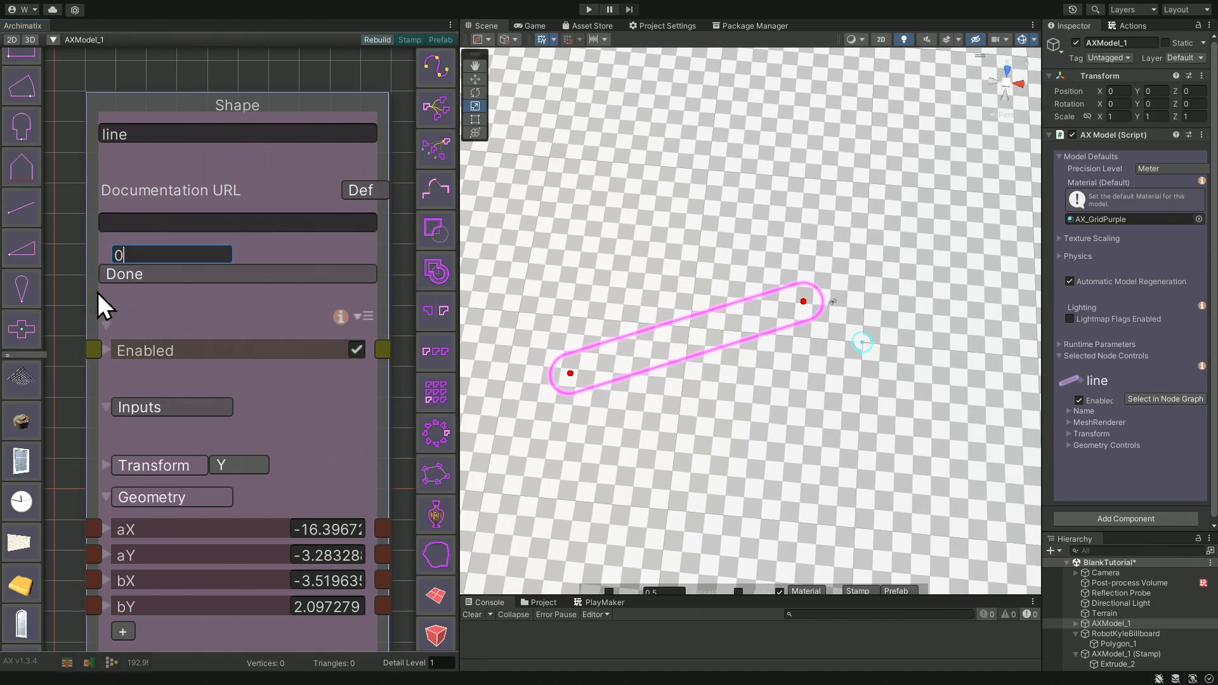
Finish editing the node's details, duplicate the line node and place the copy beside the original.
{"action": "left_click", "coordinate": [188, 275]}
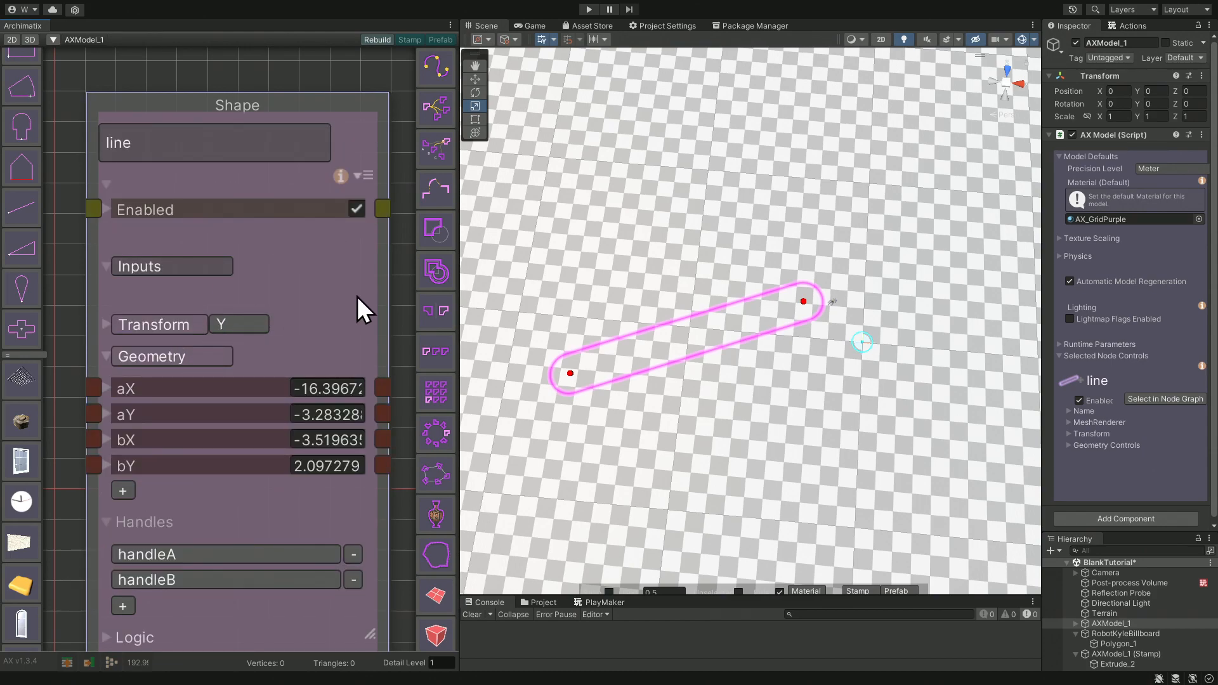
{"action": "scroll", "coordinate": [401, 282], "scroll_direction": "down", "scroll_amount": 5}
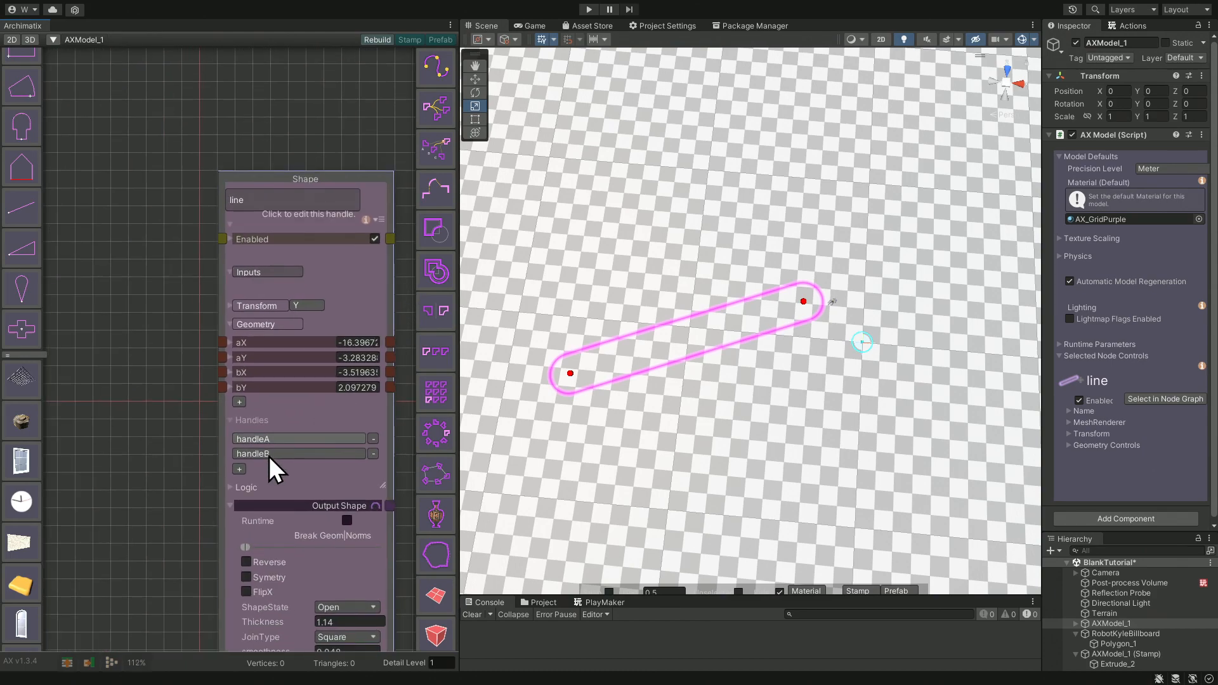
{"action": "scroll", "coordinate": [184, 470], "scroll_direction": "down", "scroll_amount": 3}
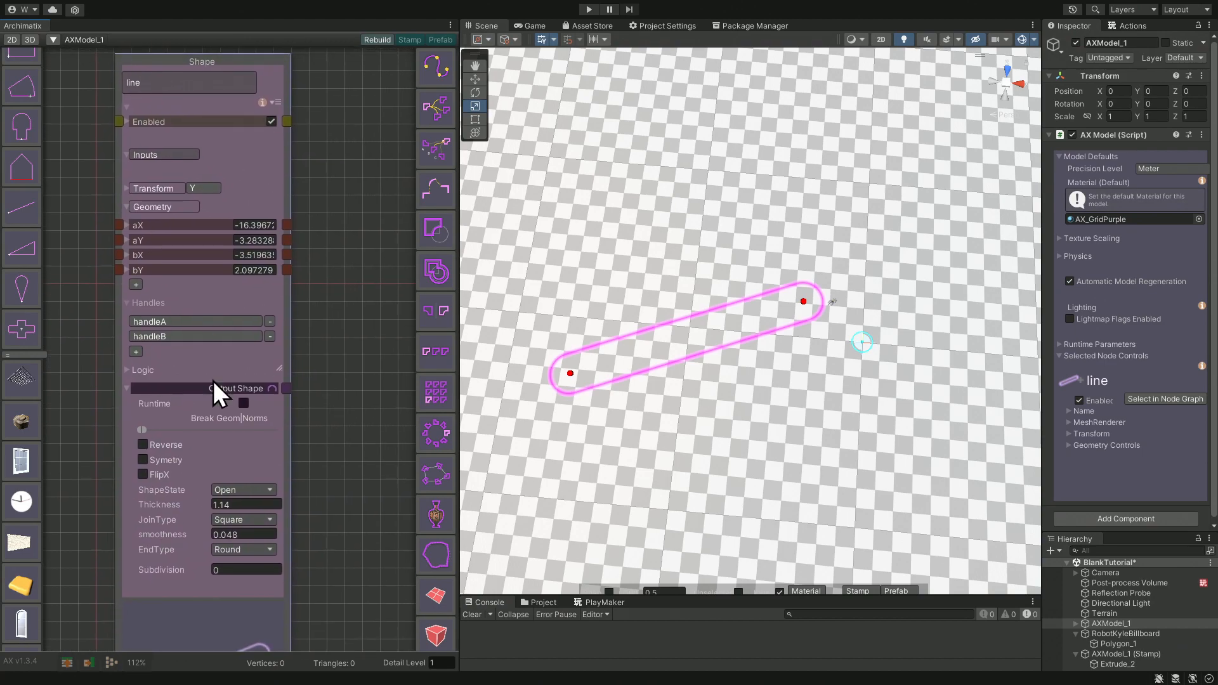
{"action": "middle_click_drag", "start_coordinate": [331, 485], "coordinate": [301, 404]}
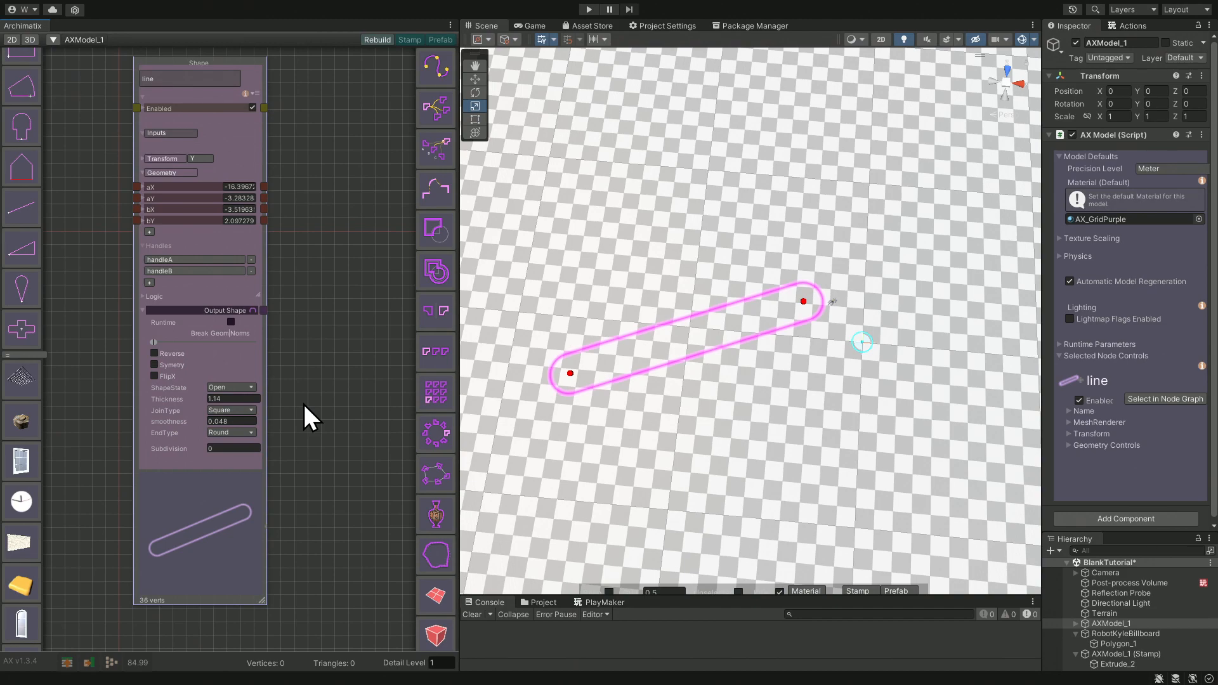
{"action": "left_click", "coordinate": [256, 93]}
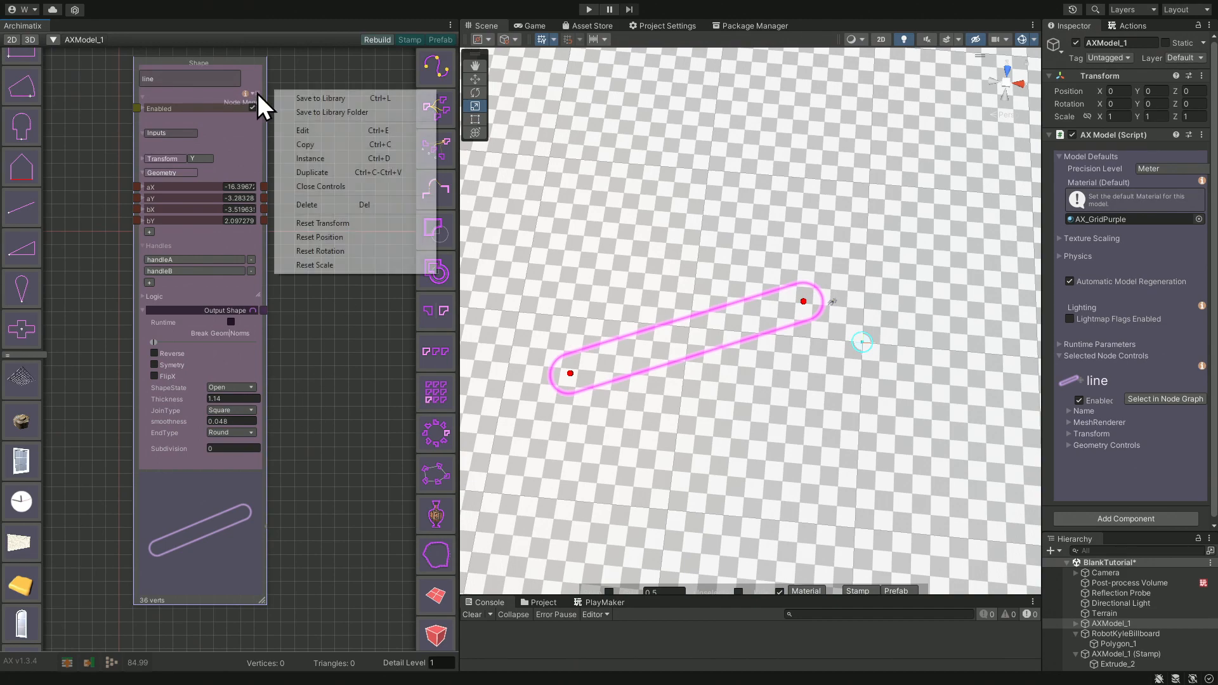
{"action": "left_click", "coordinate": [319, 176]}
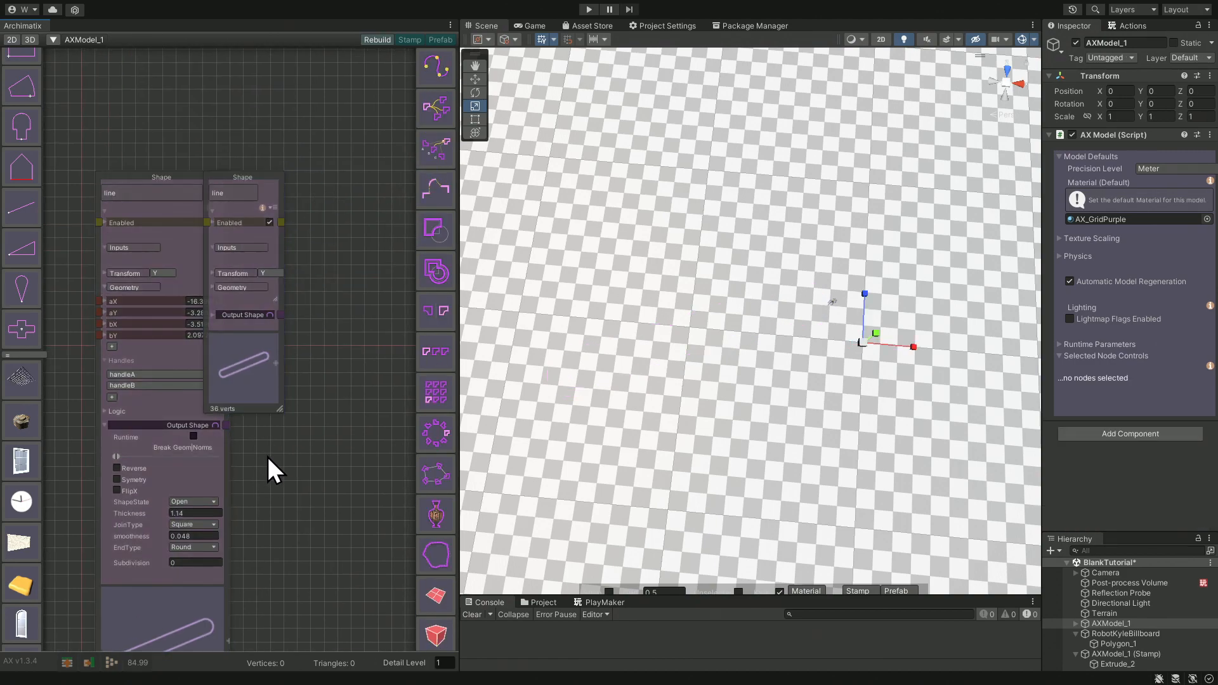
{"action": "left_click_drag", "start_coordinate": [248, 375], "coordinate": [315, 380]}
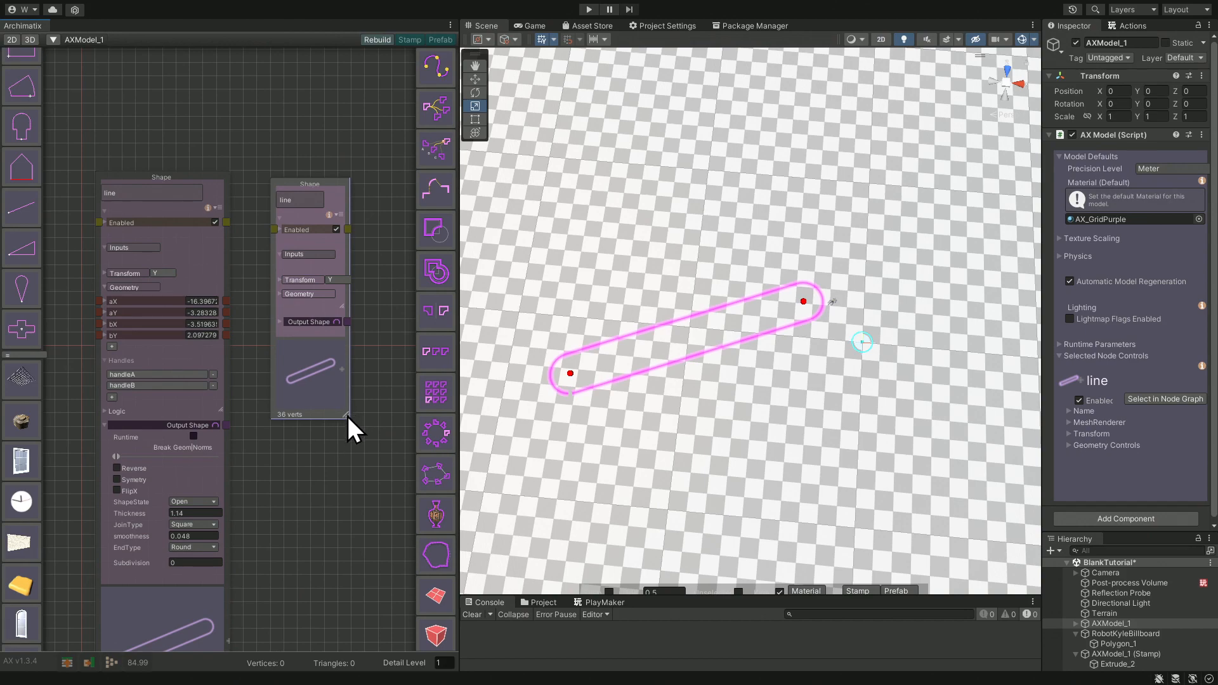
Link the original line's bX and bY to the copy's aX and aY, and change the copy's bX to 6.03 and bY to about 12.5.
{"action": "left_click", "coordinate": [290, 293]}
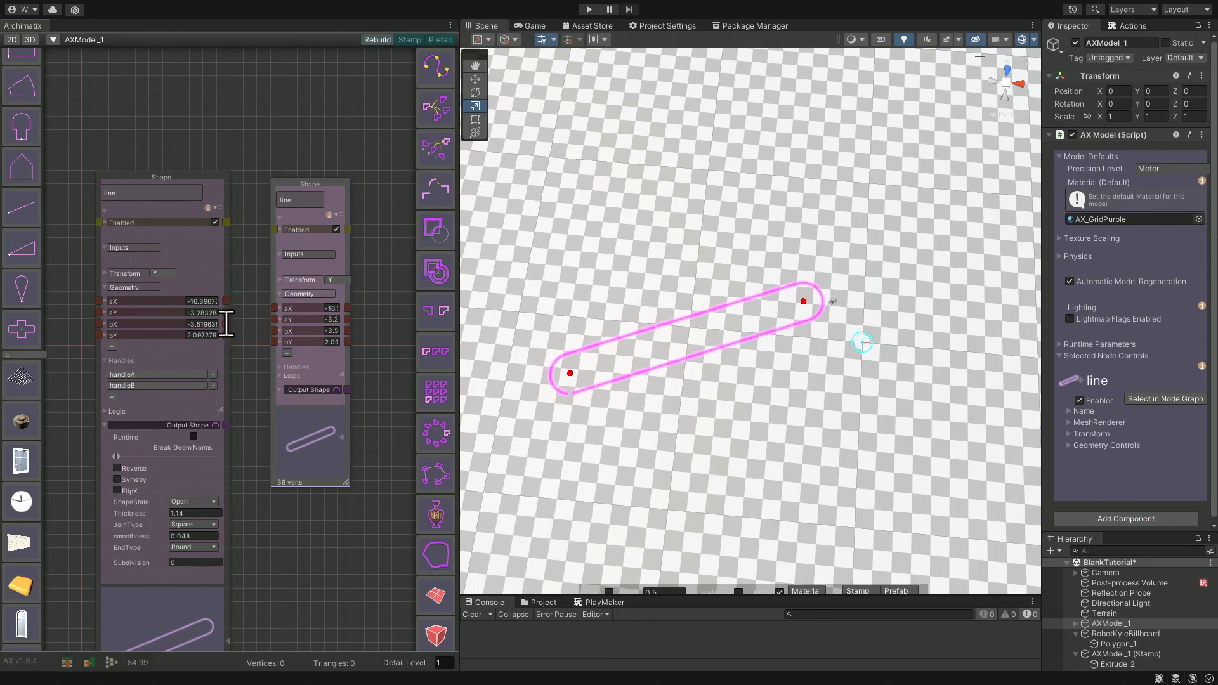
{"action": "scroll", "coordinate": [250, 375], "scroll_direction": "up", "scroll_amount": 5}
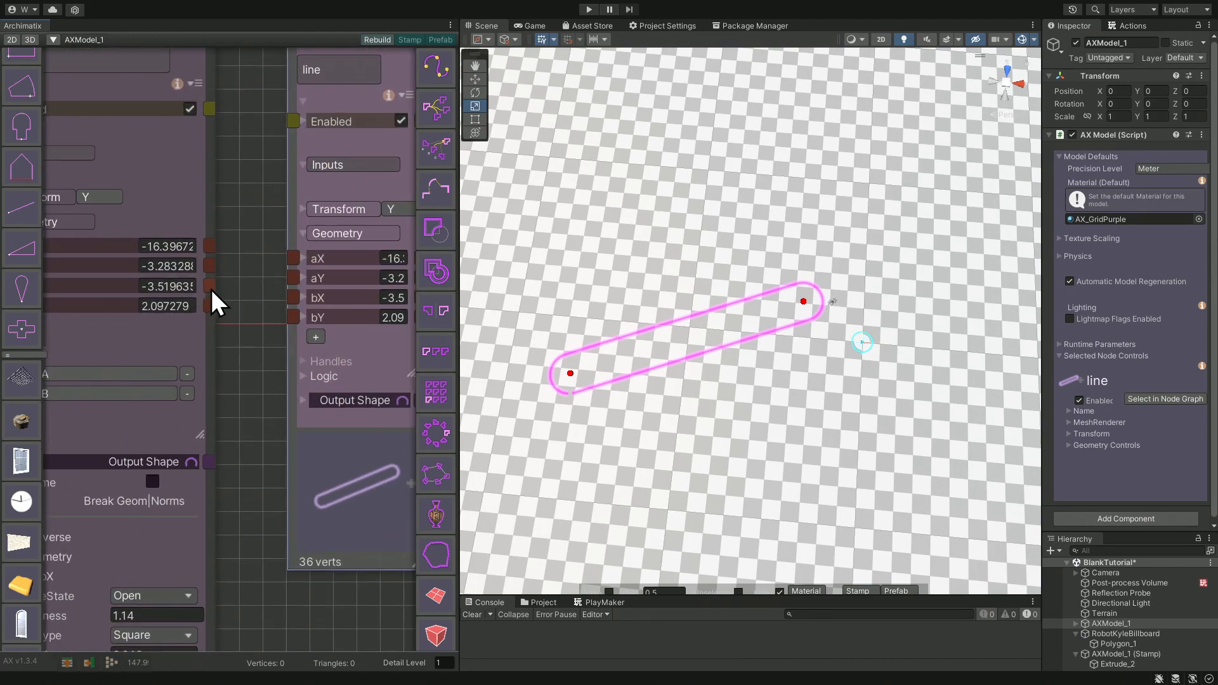
{"action": "left_click_drag", "start_coordinate": [211, 289], "coordinate": [227, 285]}
{"action": "left_click_drag", "start_coordinate": [295, 259], "coordinate": [292, 259]}
{"action": "left_click_drag", "start_coordinate": [207, 306], "coordinate": [295, 279]}
{"action": "left_click_drag", "start_coordinate": [318, 298], "coordinate": [490, 323]}
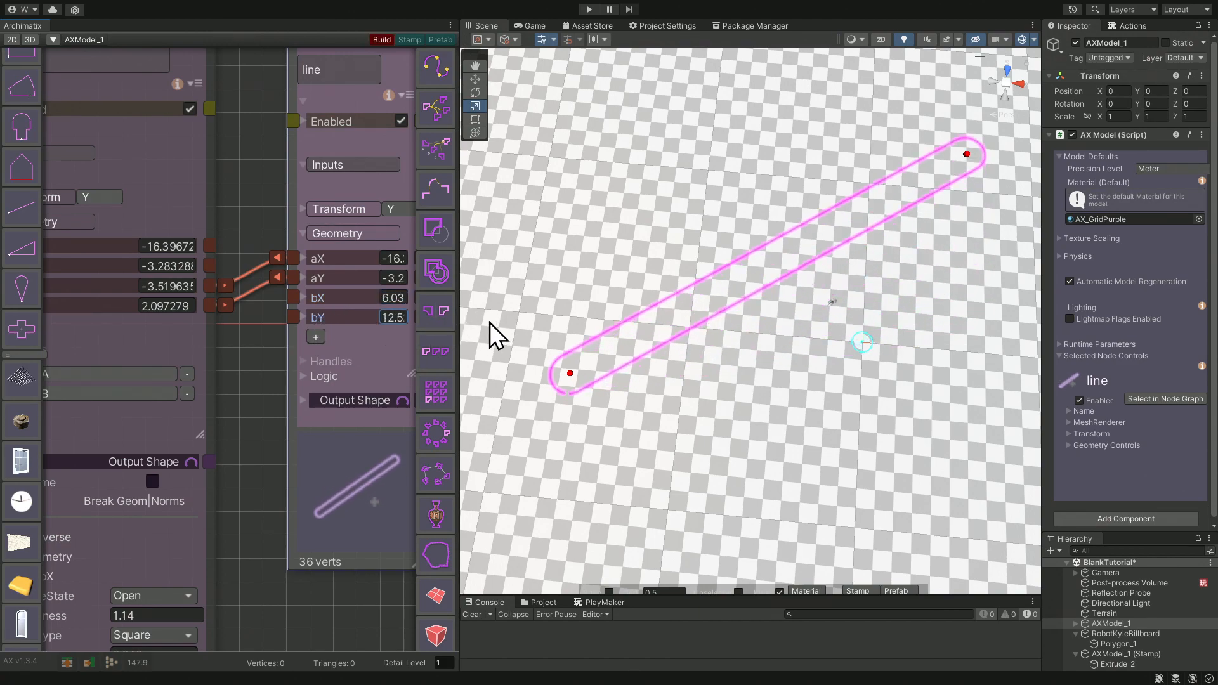
Move the joint shared by the two lines to about X -9.72, Y -6.85.
{"action": "scroll", "coordinate": [260, 406], "scroll_direction": "down", "scroll_amount": 5}
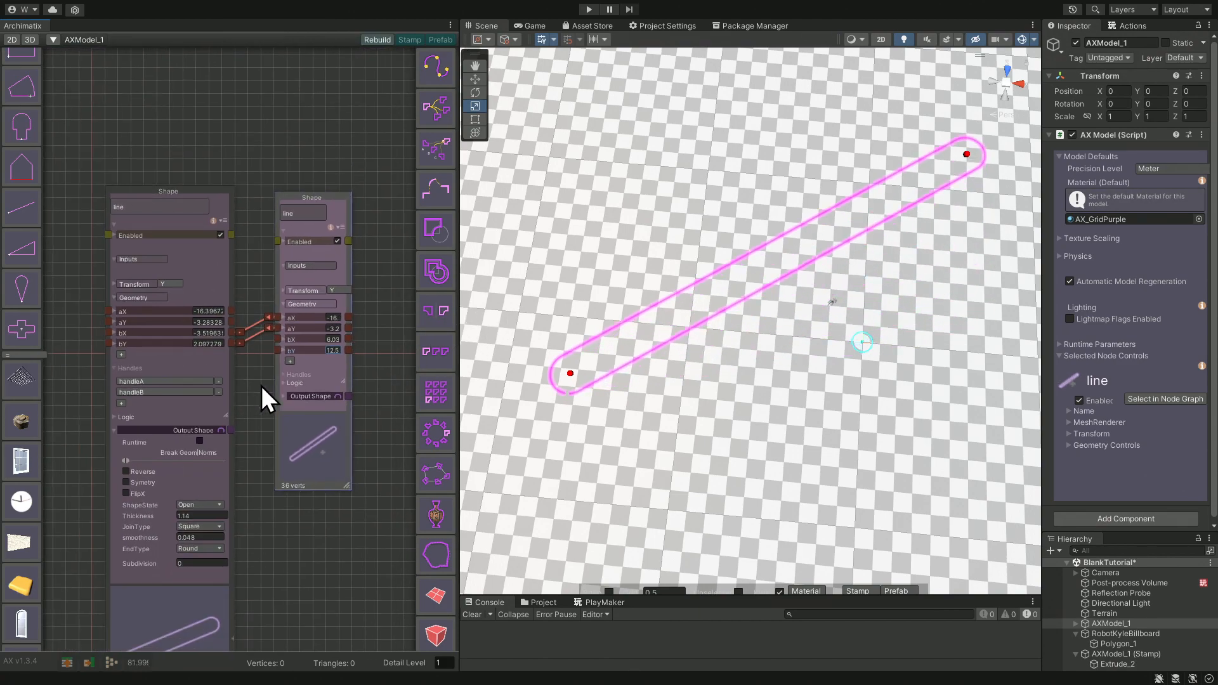
{"action": "middle_click_drag", "start_coordinate": [259, 387], "coordinate": [222, 383]}
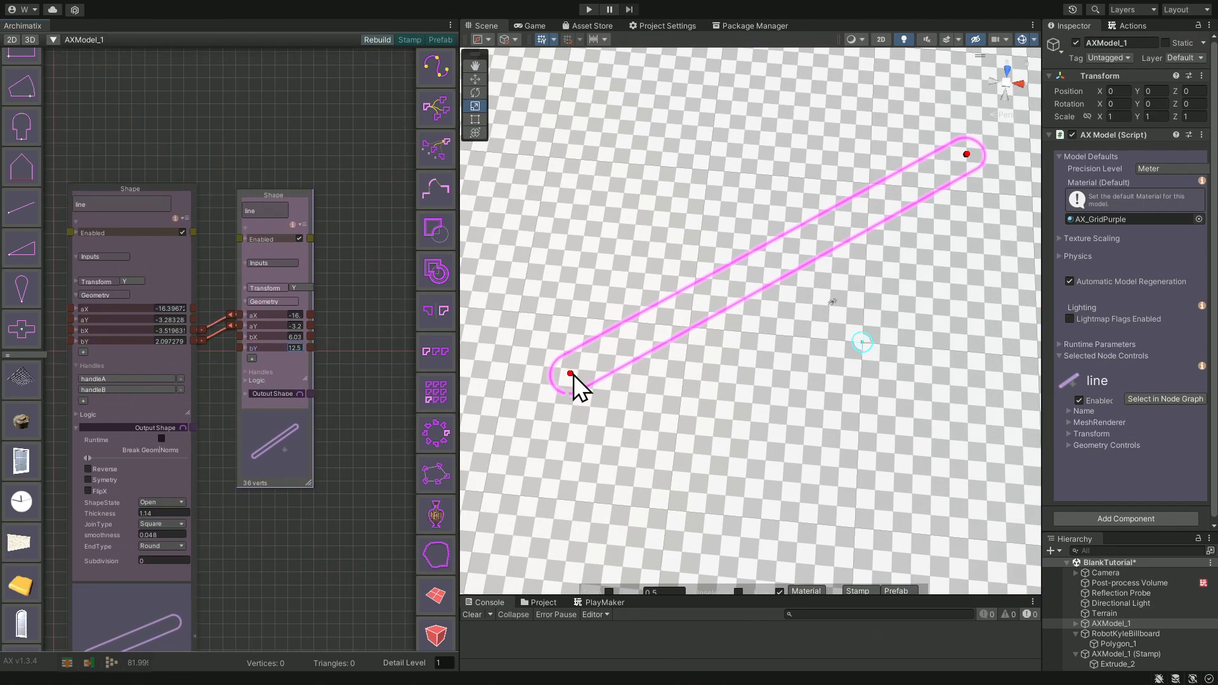
{"action": "left_click_drag", "start_coordinate": [570, 375], "coordinate": [679, 448]}
Combine both selected line nodes in a new ShapeMerger node and place it beyond the duplicated line node.
{"action": "scroll", "coordinate": [323, 514], "scroll_direction": "down", "scroll_amount": 1}
{"action": "left_click_drag", "start_coordinate": [361, 362], "coordinate": [177, 497]}
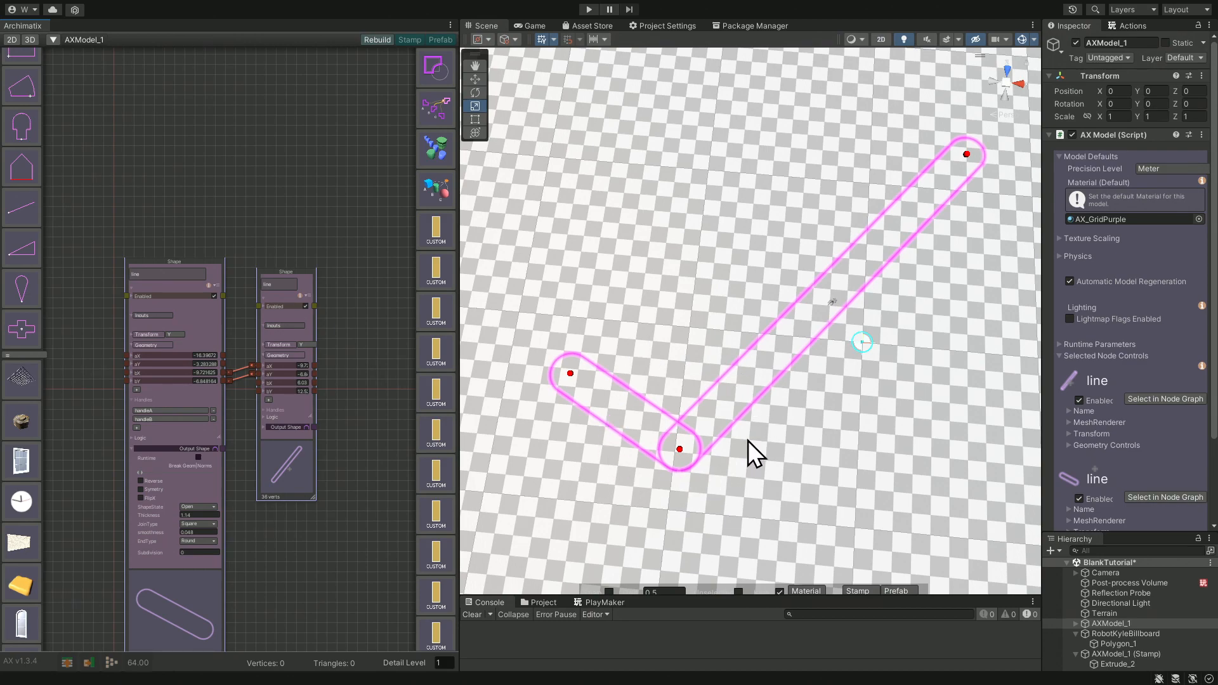
{"action": "scroll", "coordinate": [359, 546], "scroll_direction": "down", "scroll_amount": 1}
{"action": "middle_click_drag", "start_coordinate": [363, 565], "coordinate": [261, 452]}
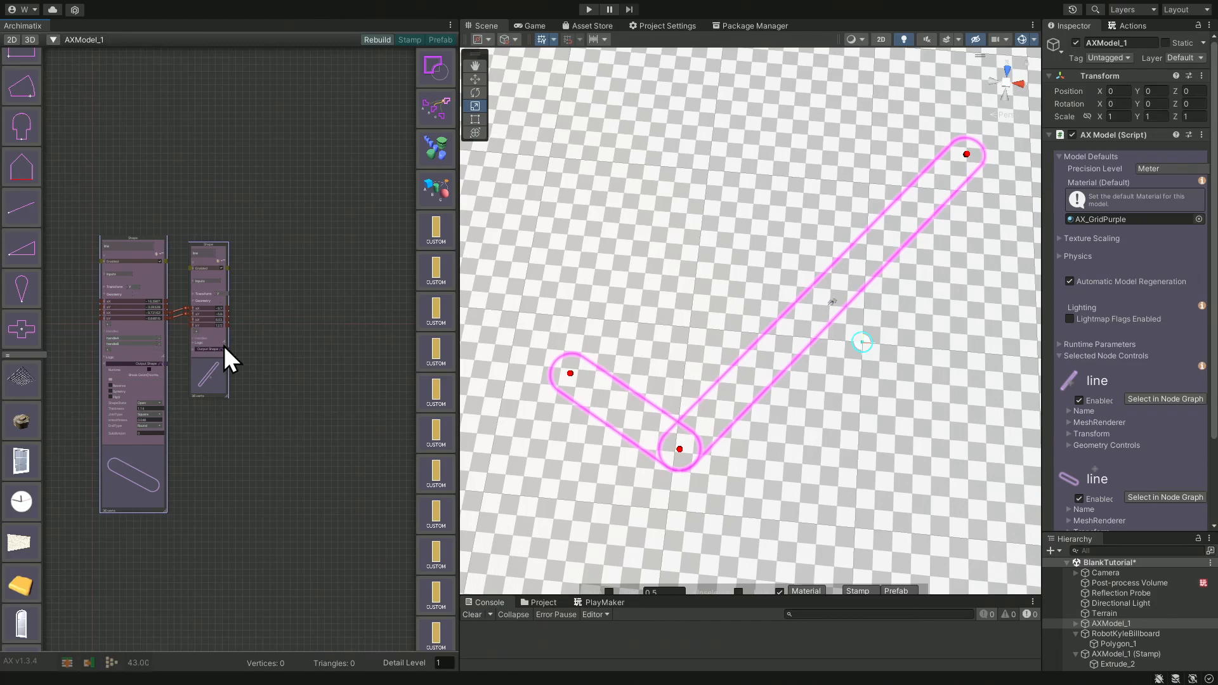
{"action": "left_click", "coordinate": [124, 159]}
{"action": "left_click", "coordinate": [126, 261]}
{"action": "left_click_drag", "start_coordinate": [128, 170], "coordinate": [219, 309]}
{"action": "left_click", "coordinate": [443, 61]}
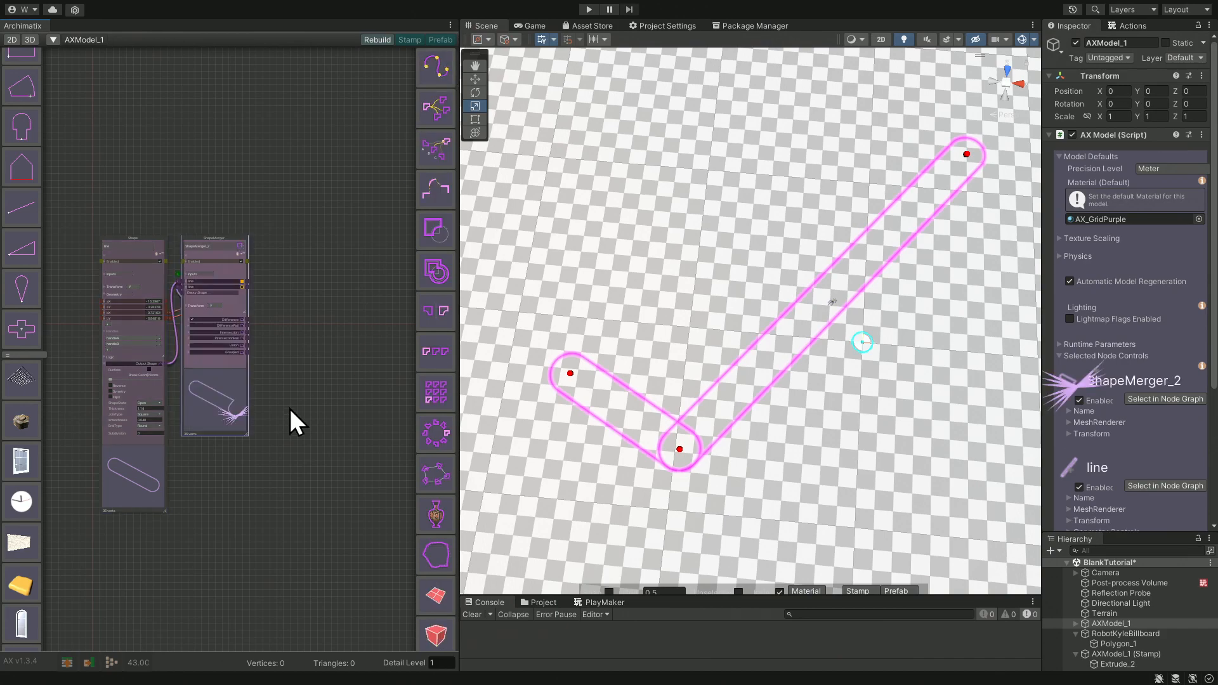
{"action": "left_click_drag", "start_coordinate": [237, 365], "coordinate": [325, 367]}
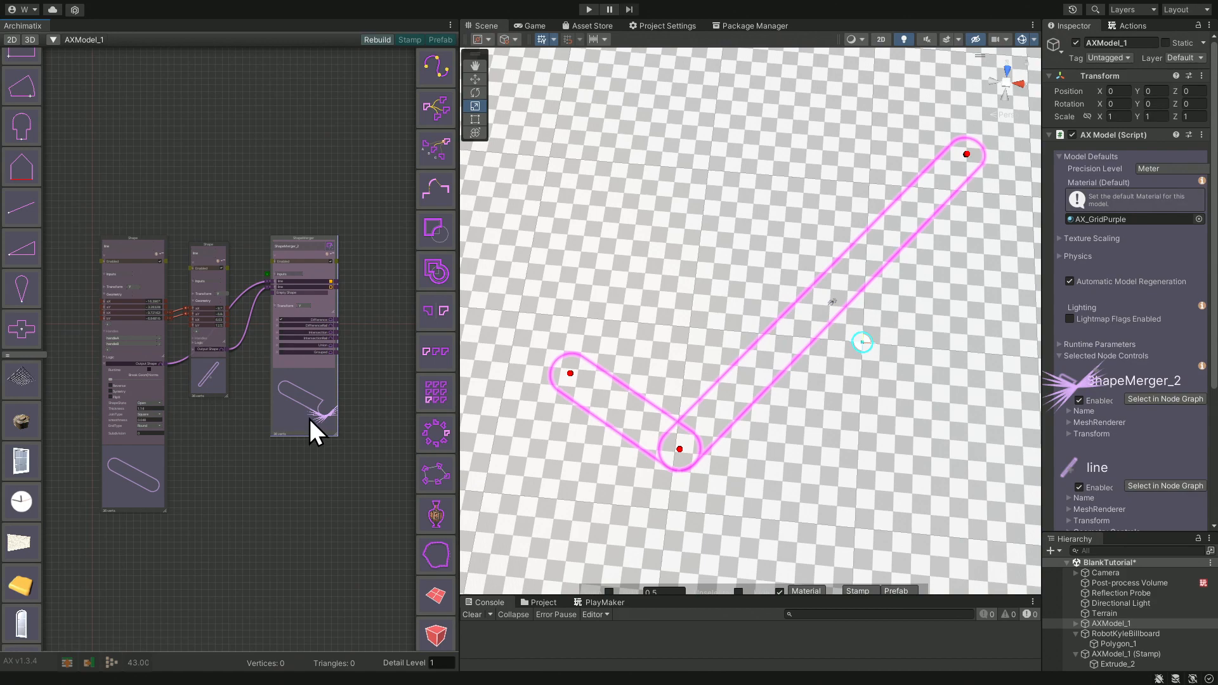
Switch the shape merger's output to Union and feed it into a new Extrude node.
{"action": "scroll", "coordinate": [306, 383], "scroll_direction": "up", "scroll_amount": 6}
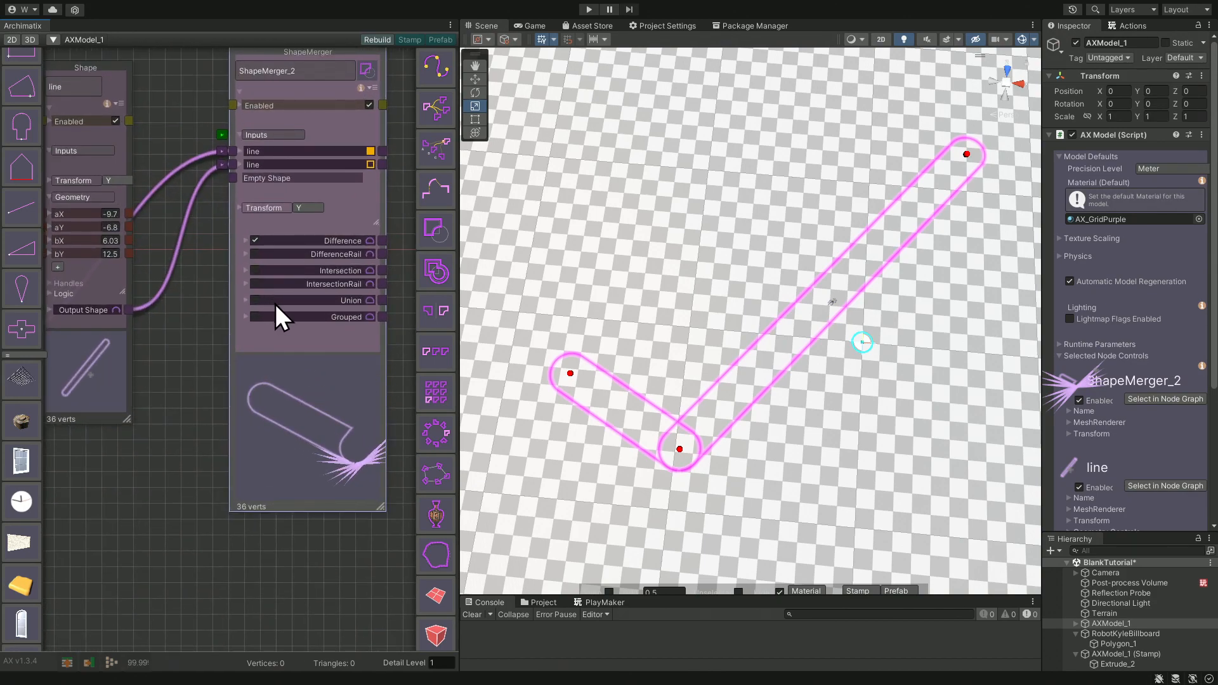
{"action": "left_click", "coordinate": [254, 300]}
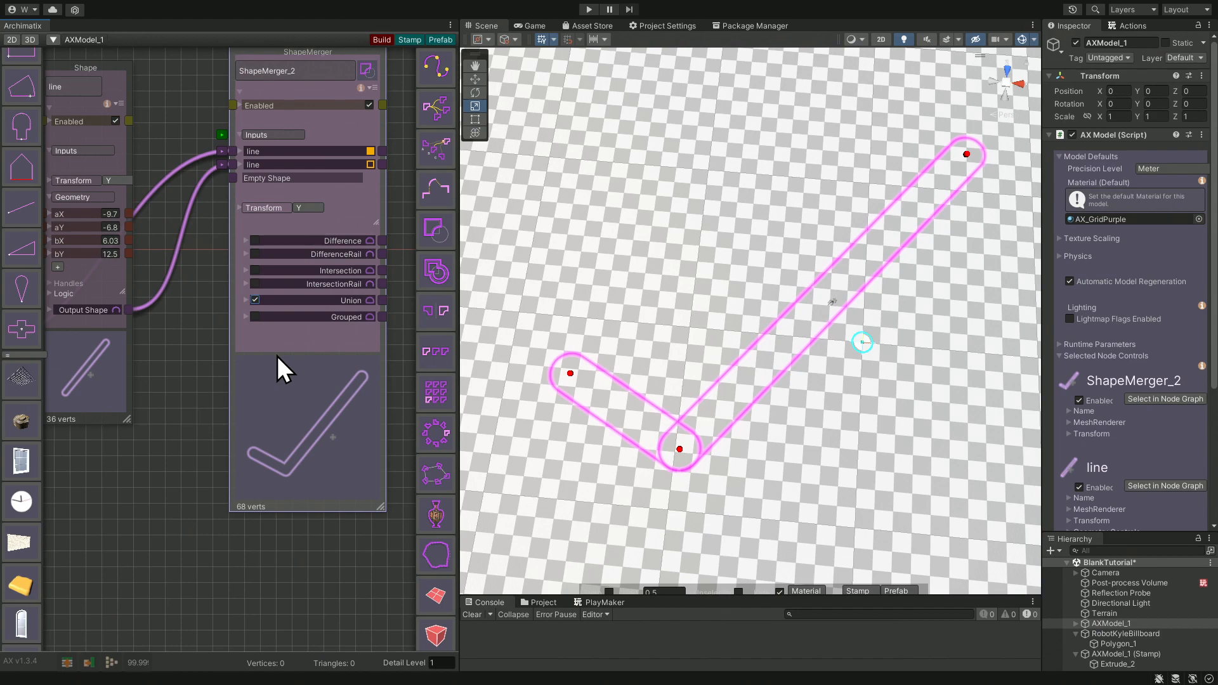
{"action": "middle_click_drag", "start_coordinate": [209, 411], "coordinate": [113, 466]}
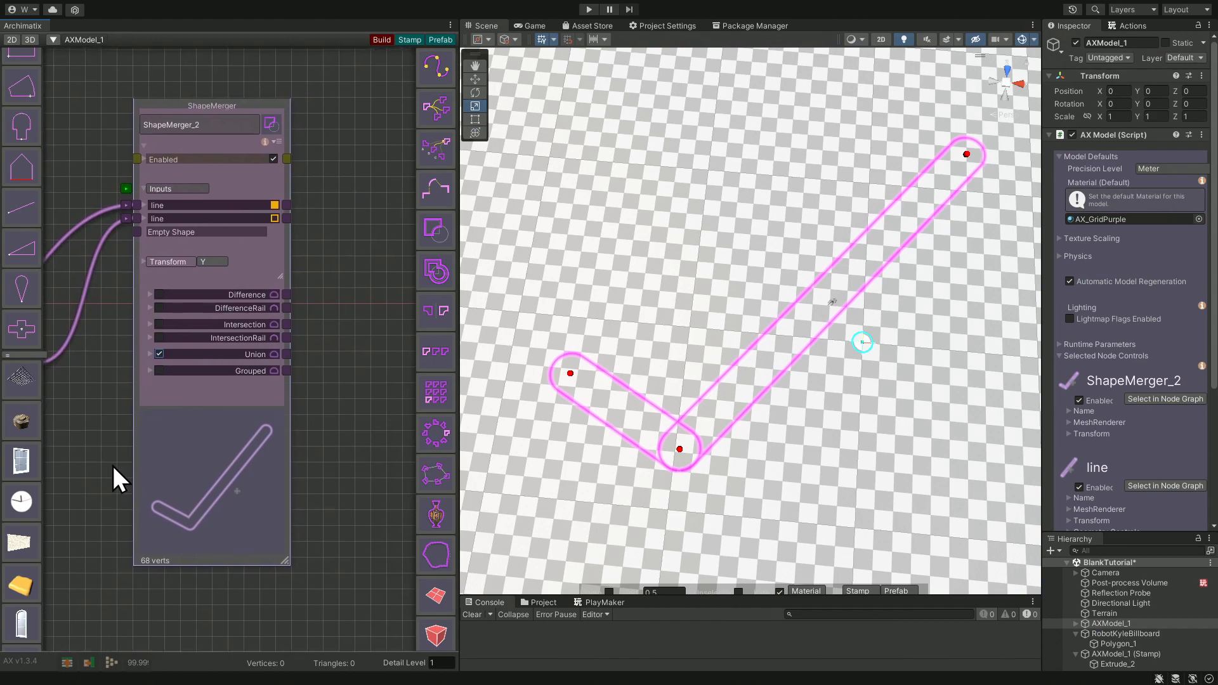
{"action": "scroll", "coordinate": [289, 421], "scroll_direction": "down", "scroll_amount": 9}
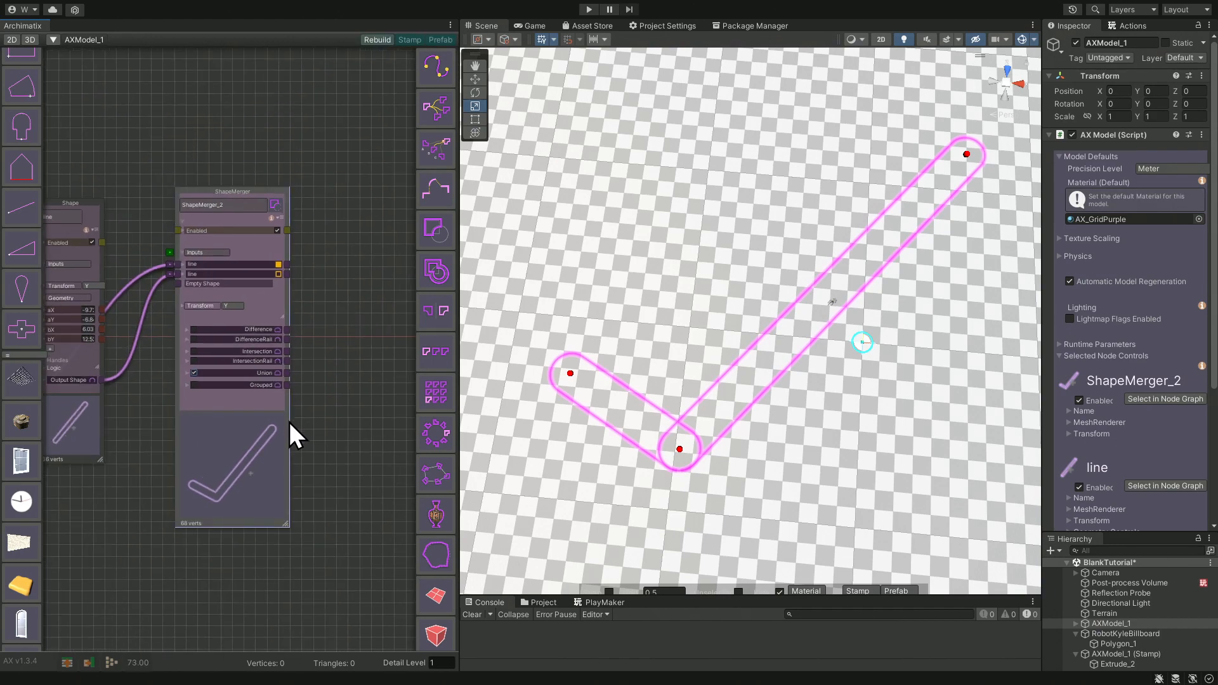
{"action": "left_click", "coordinate": [286, 371]}
{"action": "scroll", "coordinate": [425, 400], "scroll_direction": "down", "scroll_amount": 3}
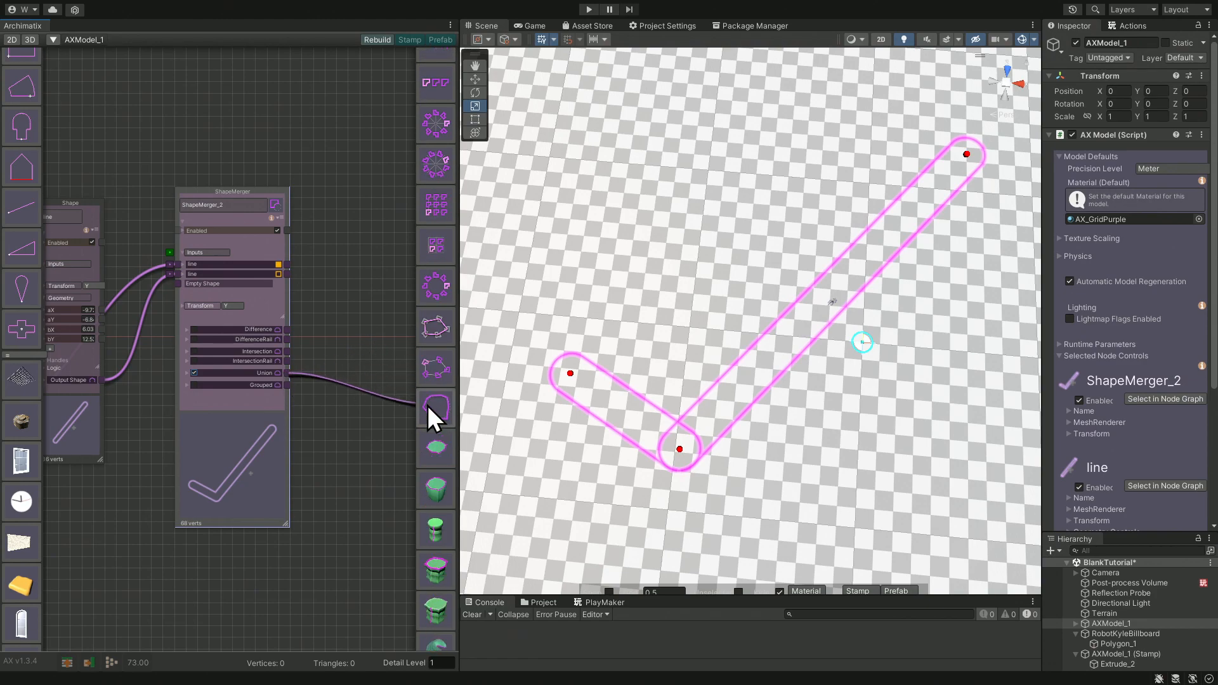
{"action": "left_click", "coordinate": [436, 494]}
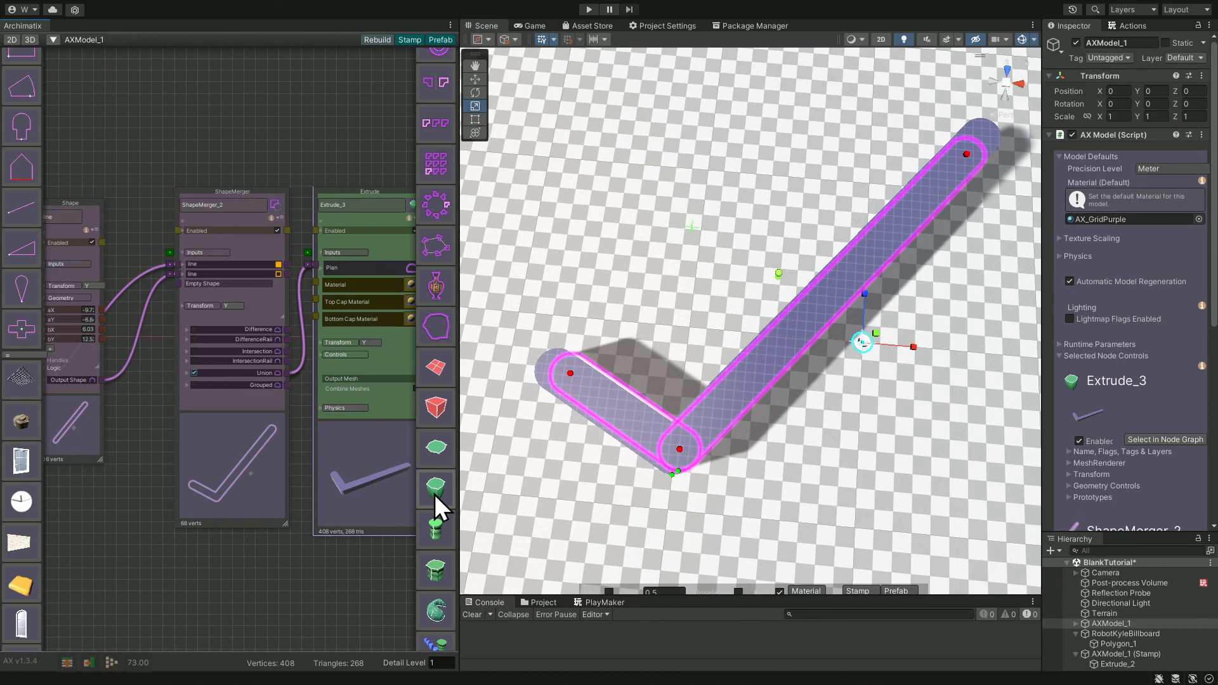
Reshape the extruded two-segment wall by moving its shared joint behind both free ends and adjusting the two end handles.
{"action": "scroll", "coordinate": [636, 521], "scroll_direction": "up", "scroll_amount": 2}
{"action": "right_click_drag", "start_coordinate": [612, 524], "coordinate": [684, 500]}
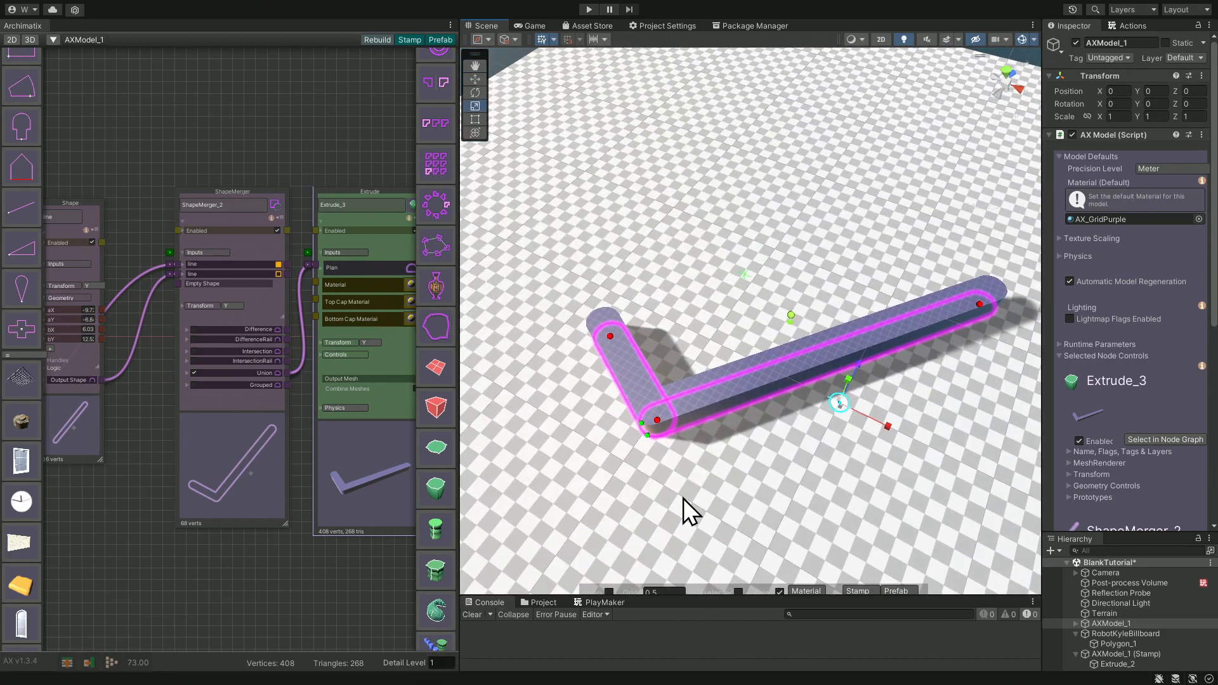
{"action": "left_click_drag", "start_coordinate": [661, 429], "coordinate": [740, 249]}
{"action": "left_click_drag", "start_coordinate": [729, 119], "coordinate": [711, 474]}
{"action": "mouse_move", "coordinate": [610, 337]}
{"action": "left_mouse_down"}
{"action": "mouse_move", "coordinate": [546, 426]}
{"action": "mouse_move", "coordinate": [629, 210]}
{"action": "mouse_move", "coordinate": [618, 356]}
{"action": "left_mouse_up"}
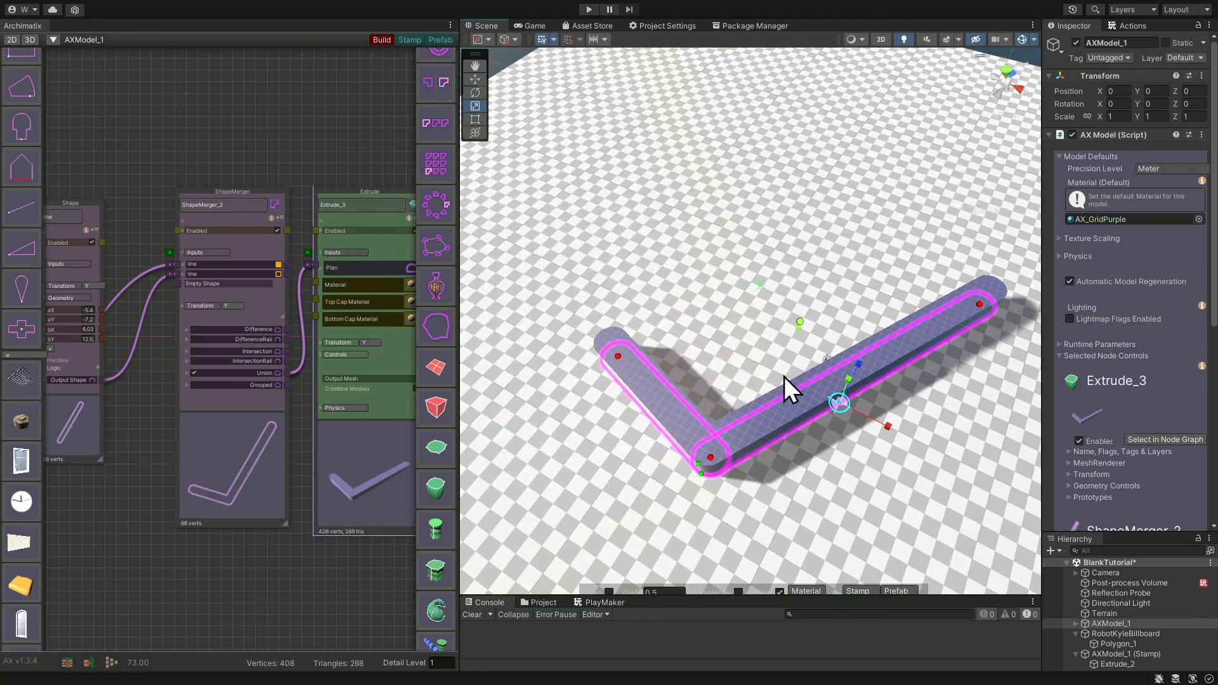
{"action": "left_click_drag", "start_coordinate": [980, 303], "coordinate": [961, 278]}
{"action": "left_click_drag", "start_coordinate": [711, 456], "coordinate": [628, 92]}
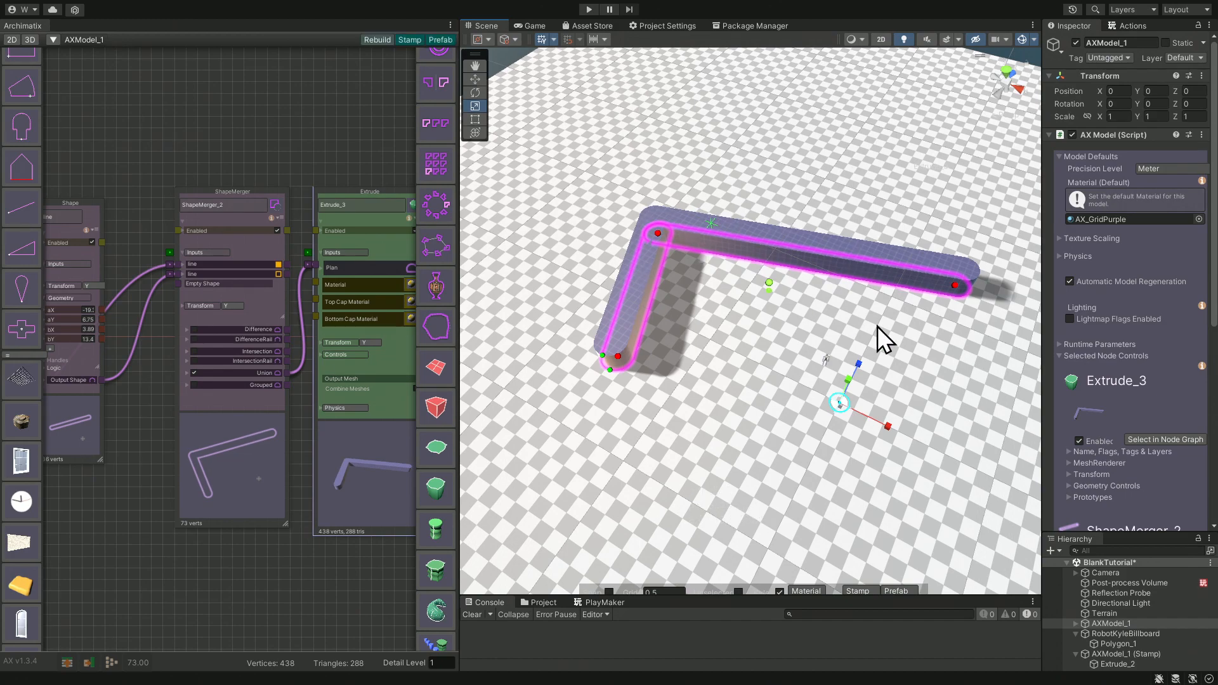
{"action": "scroll", "coordinate": [161, 581], "scroll_direction": "down", "scroll_amount": 2}
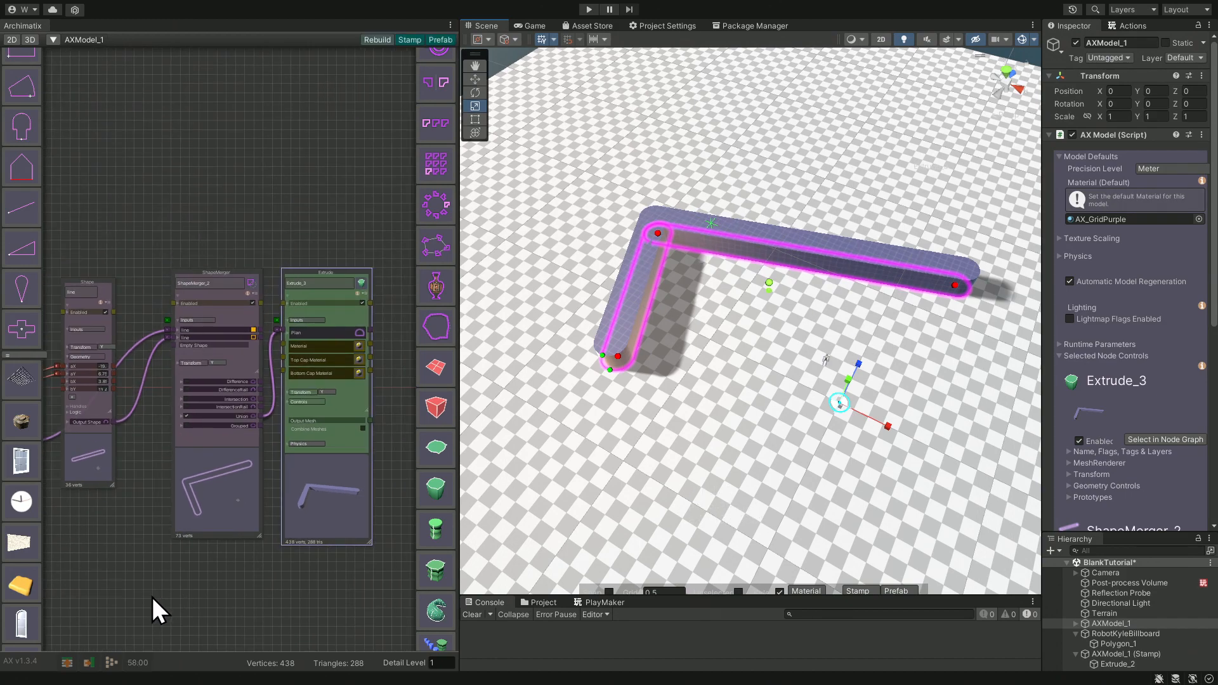
{"action": "scroll", "coordinate": [215, 544], "scroll_direction": "down", "scroll_amount": 3}
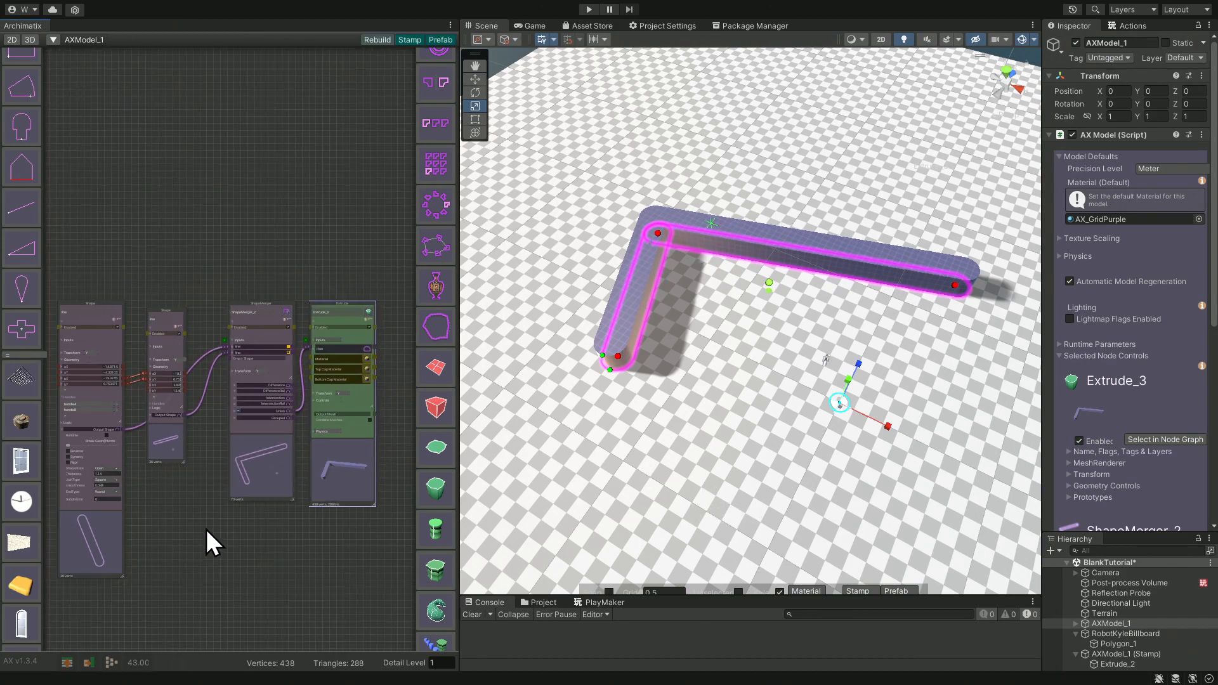
{"action": "middle_click_drag", "start_coordinate": [201, 559], "coordinate": [223, 500]}
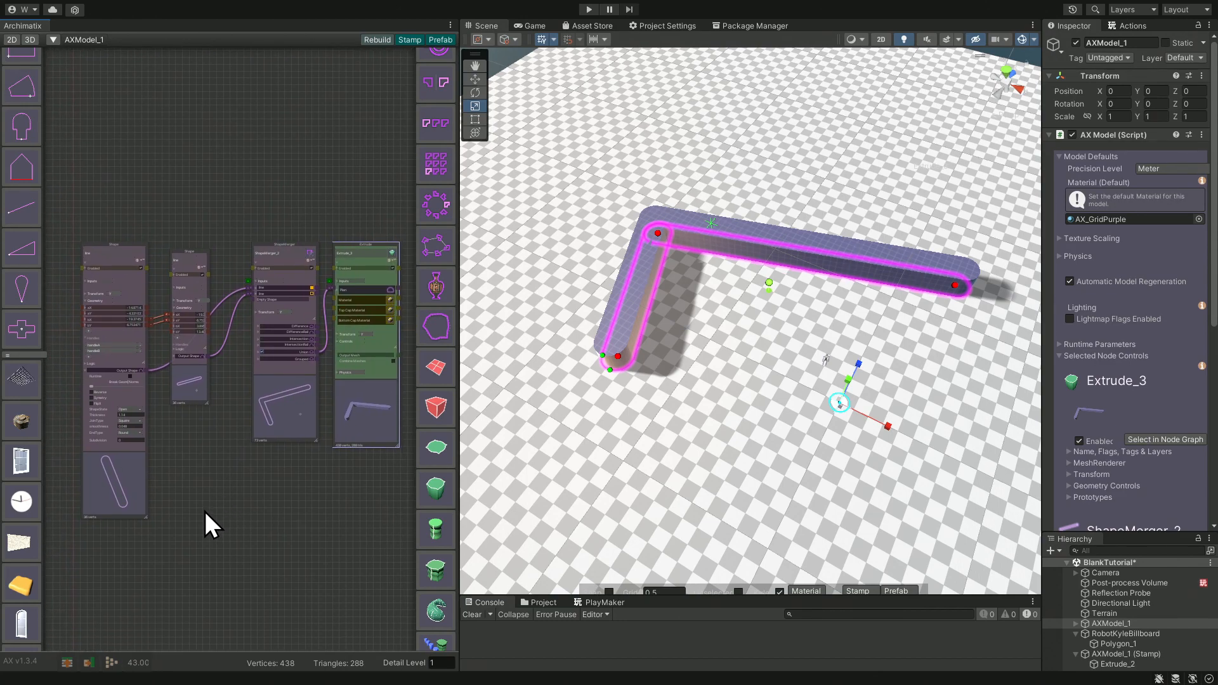
{"action": "scroll", "coordinate": [205, 511], "scroll_direction": "down", "scroll_amount": 1}
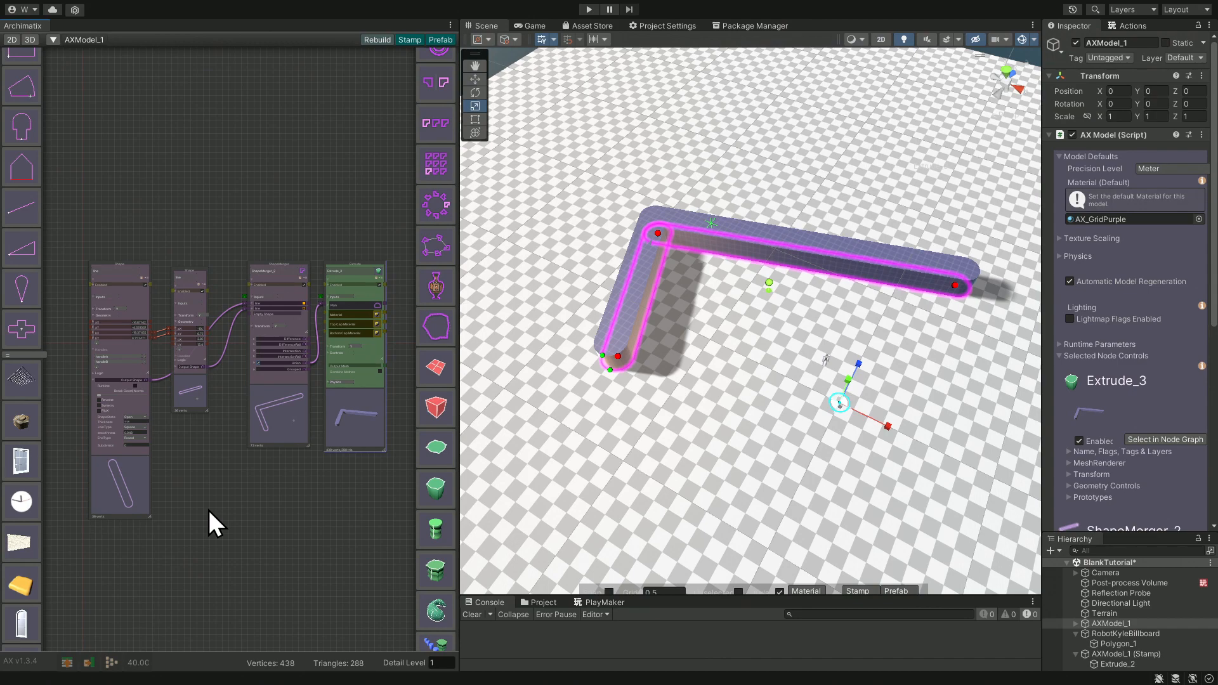